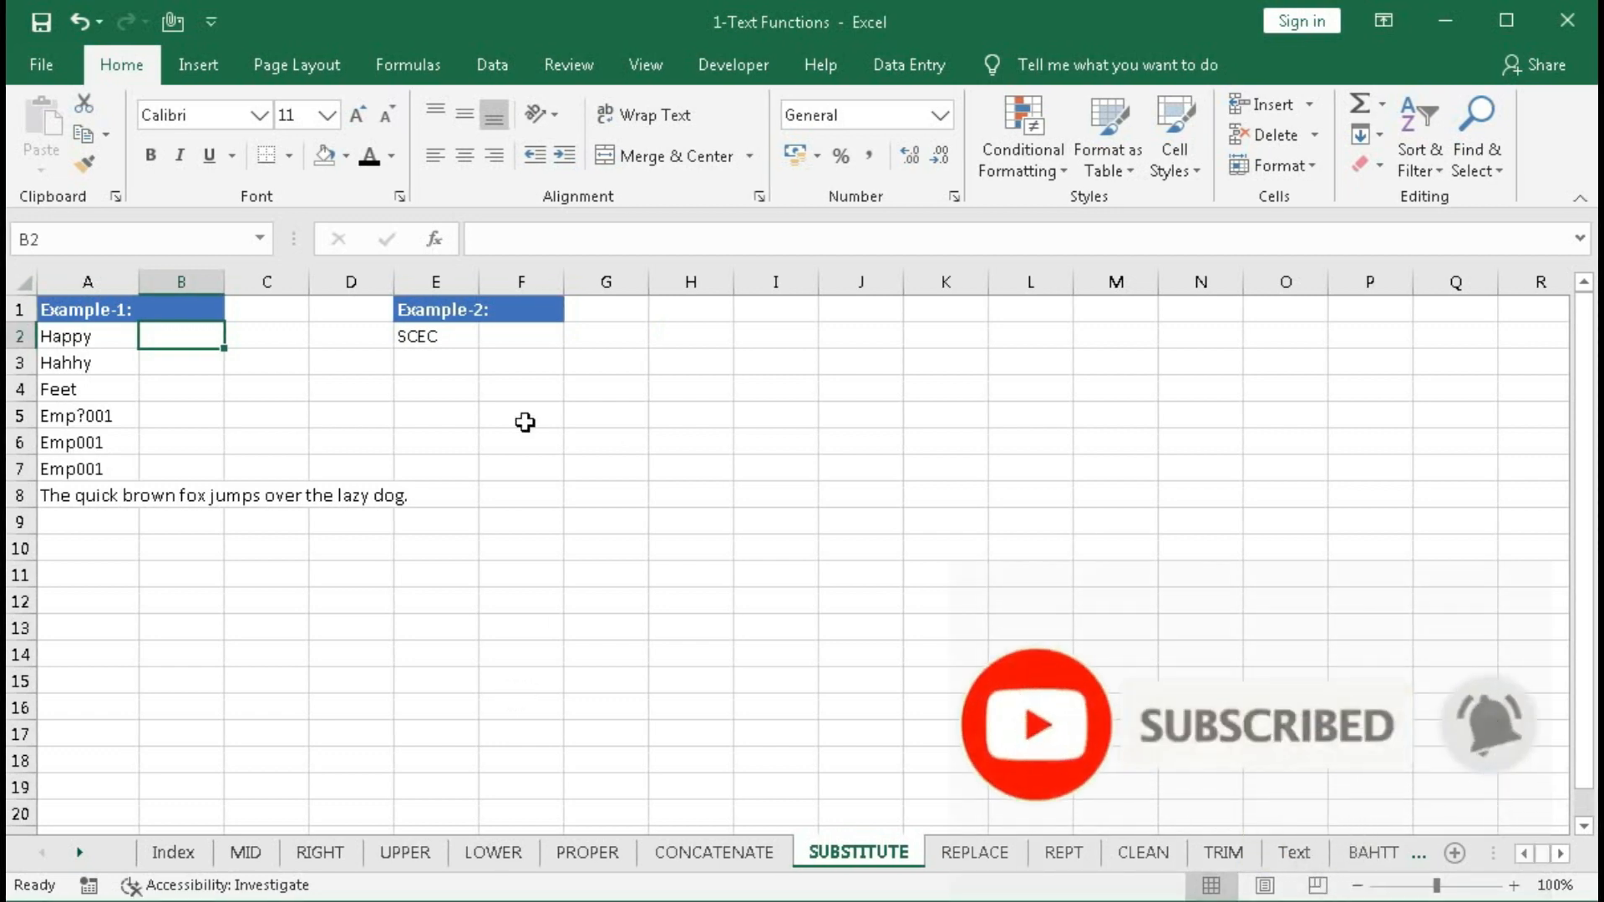
Step: Insert the SUBSTITUTE function in cell B2 with cell A2 as its Text argument
click(407, 65)
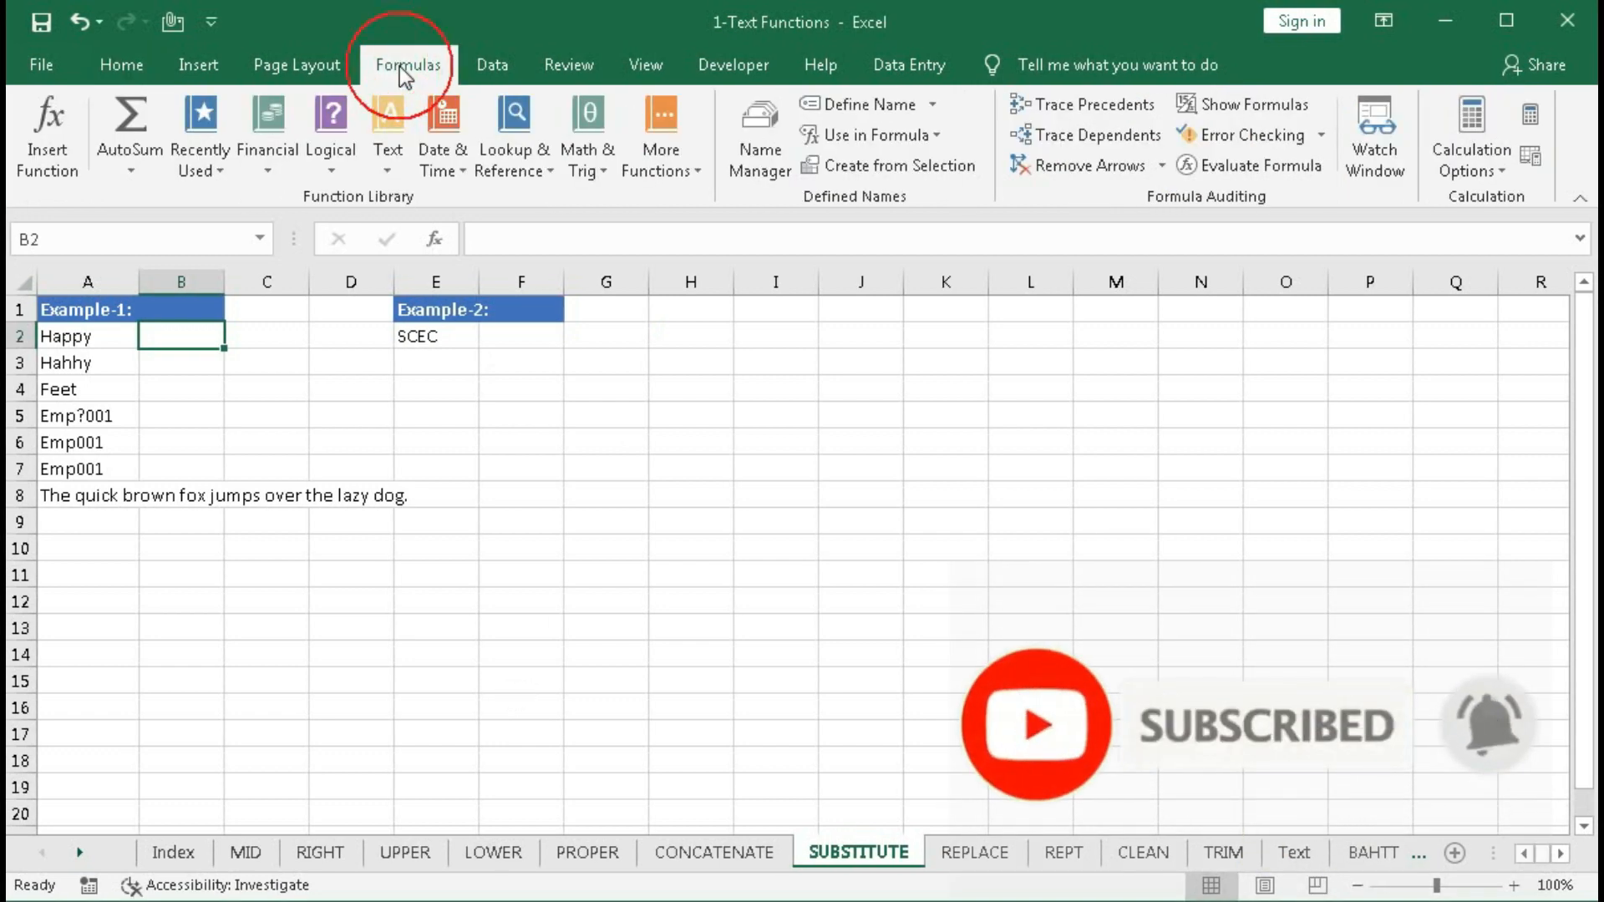
click(389, 172)
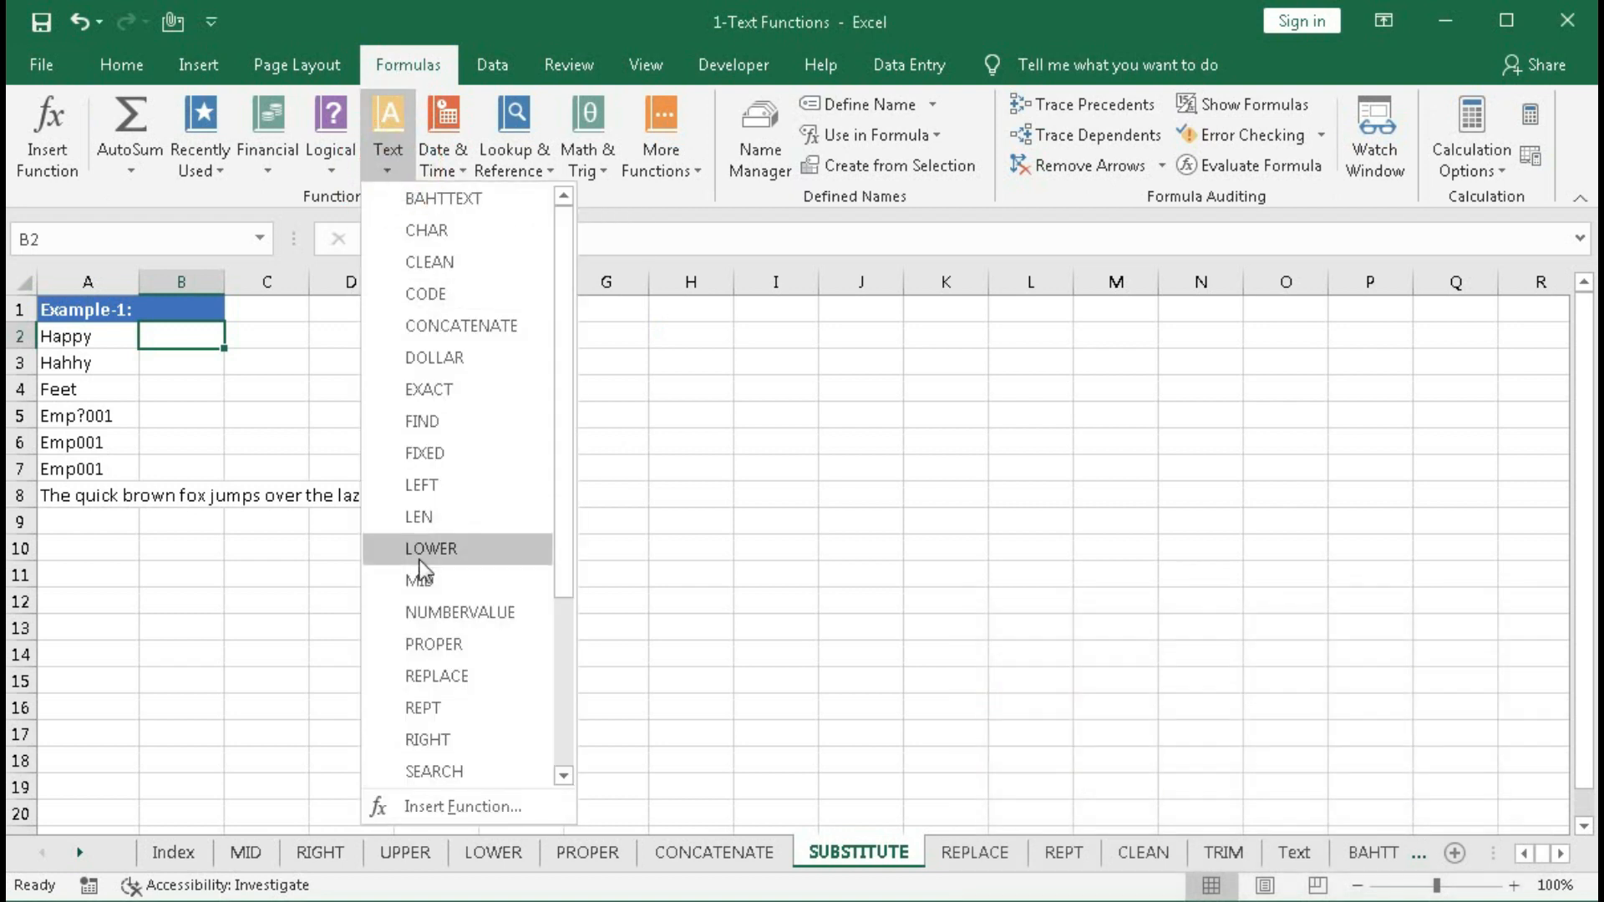
scroll(423, 562, down, 3)
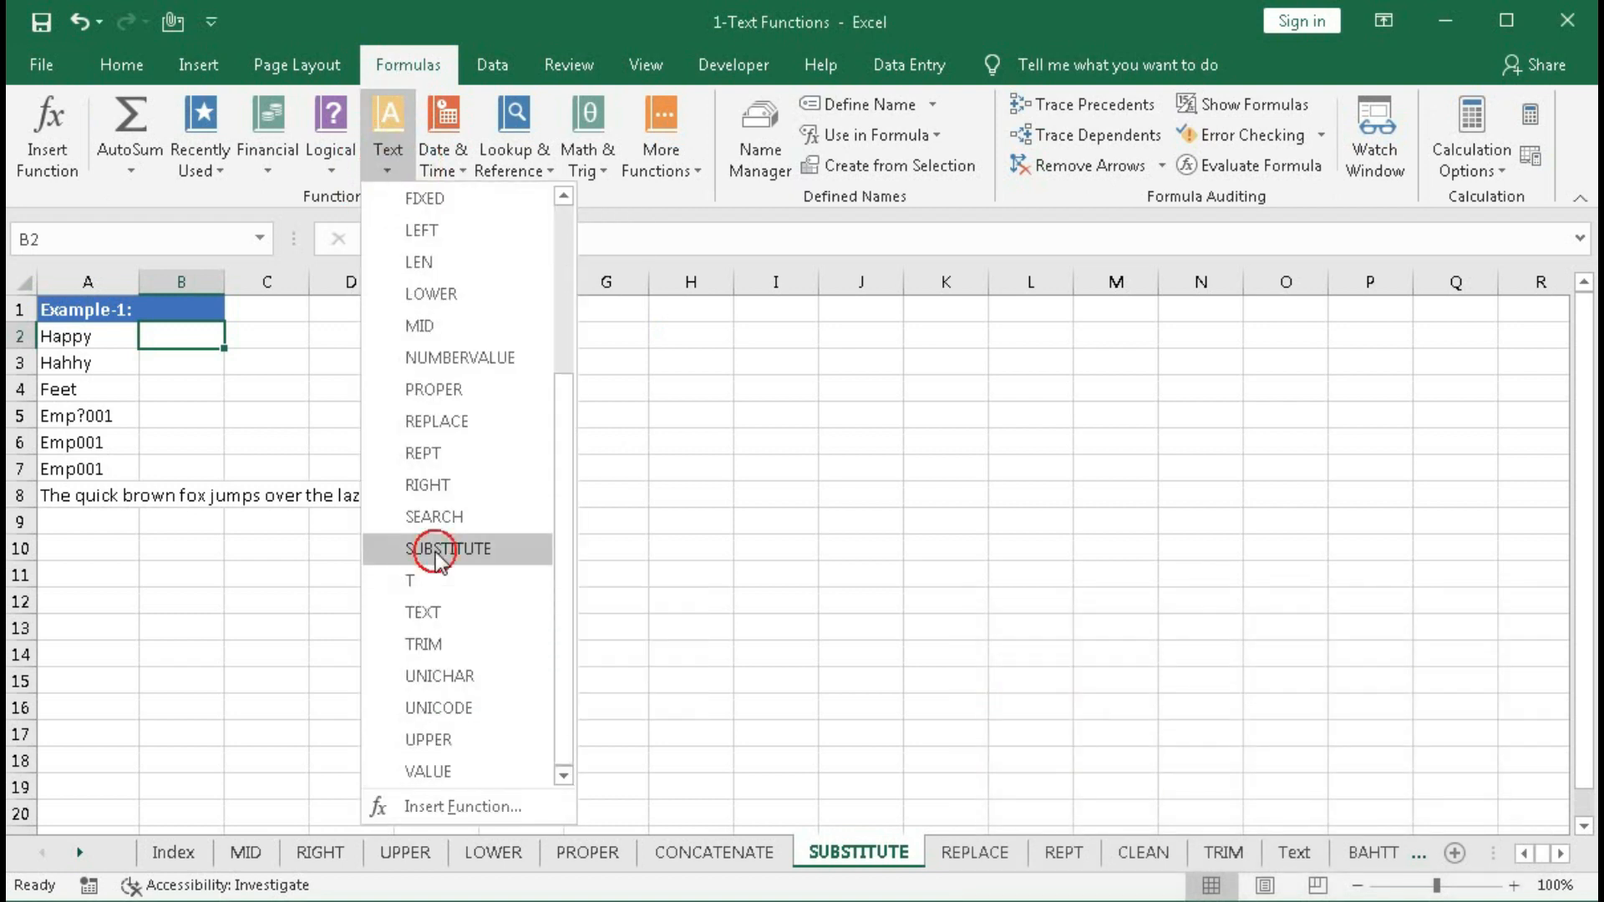
click(435, 548)
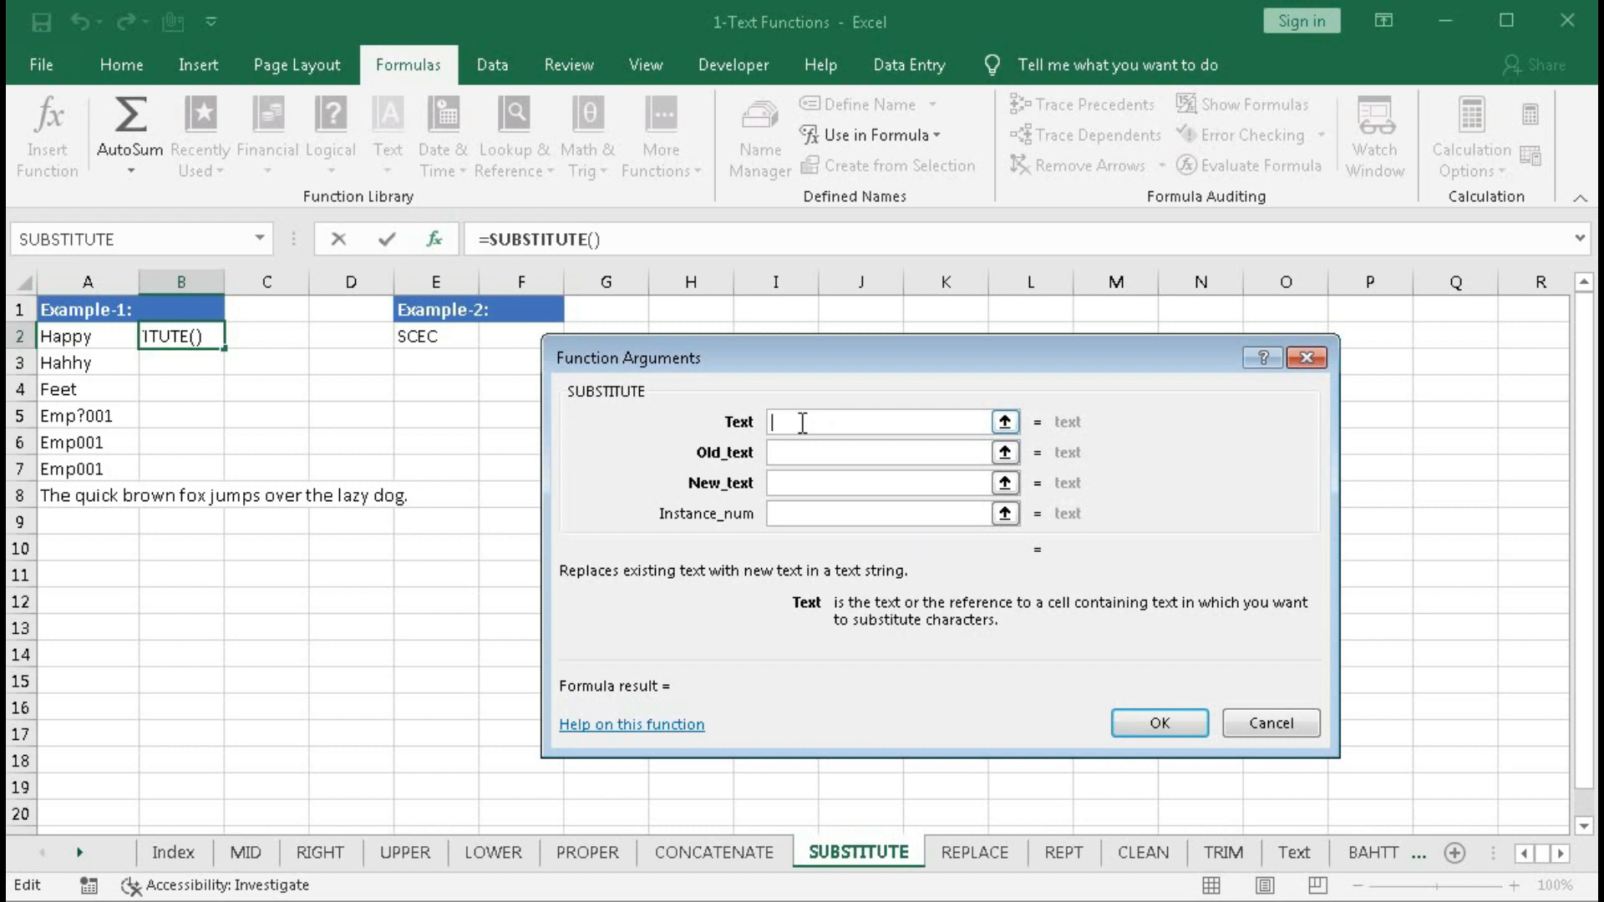
click(75, 336)
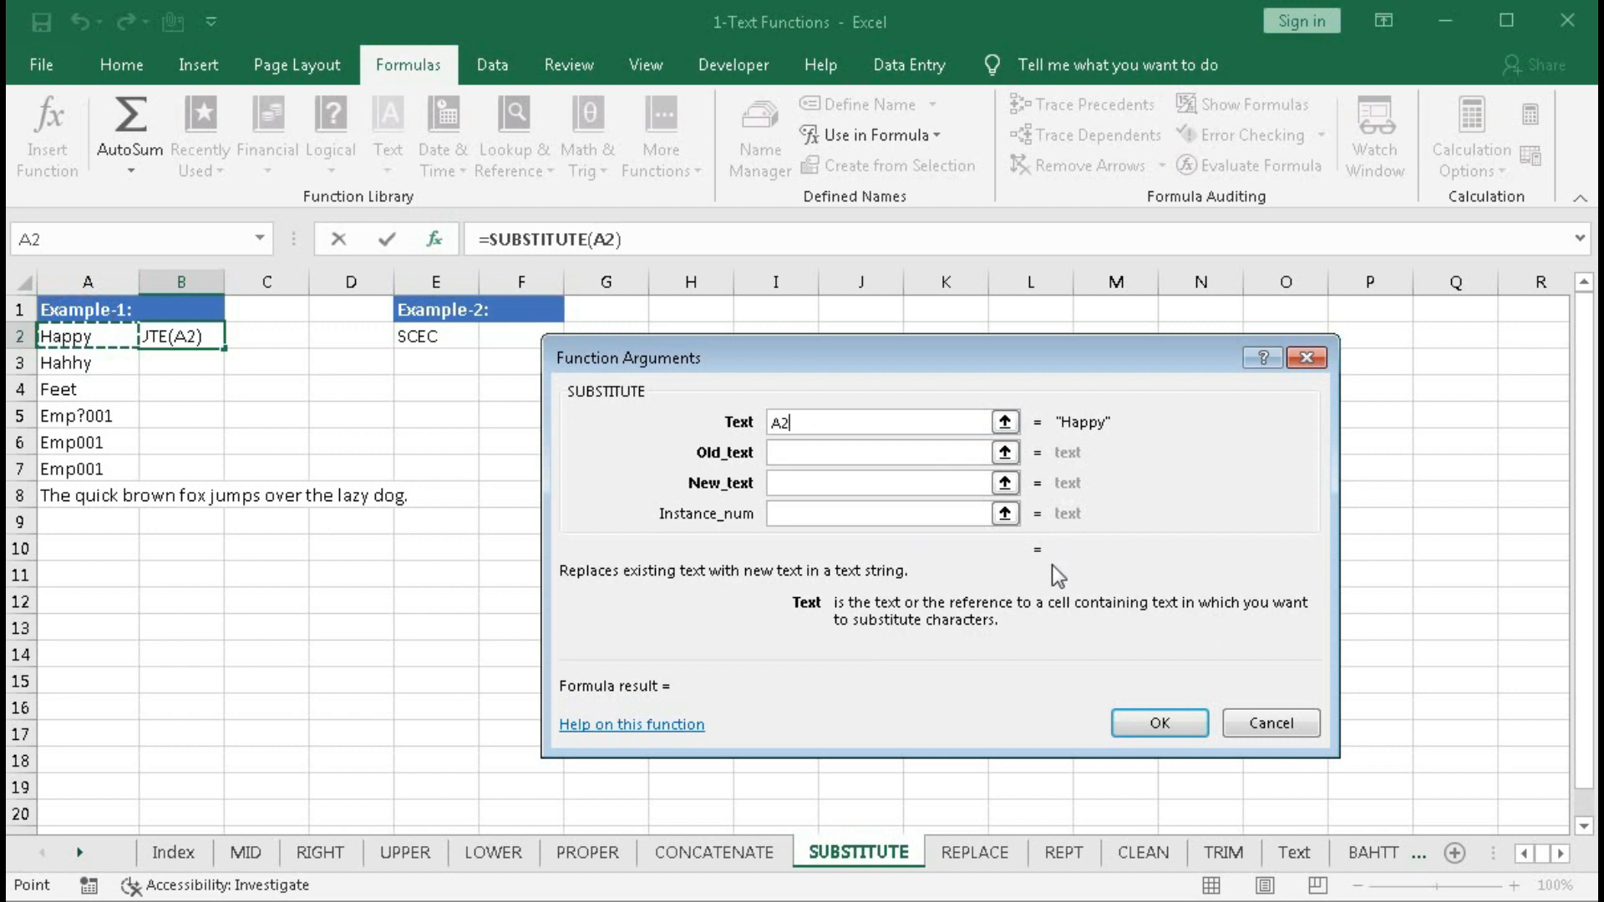
Step: Set the function's Old_text to "h" and New_text to "N"
click(785, 454)
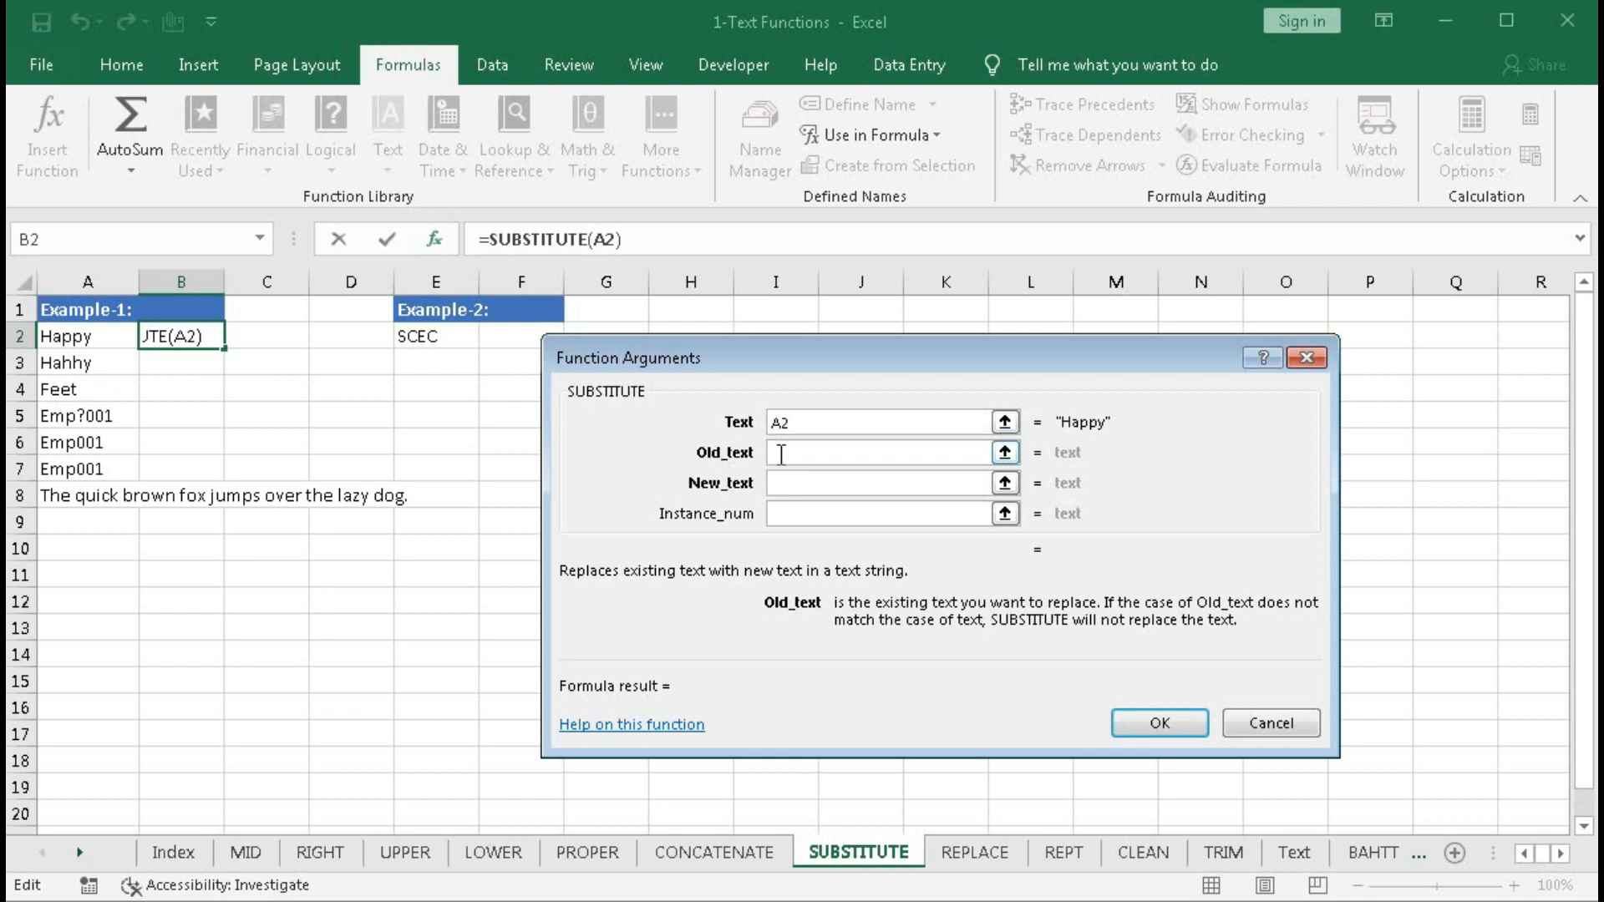
text("h")
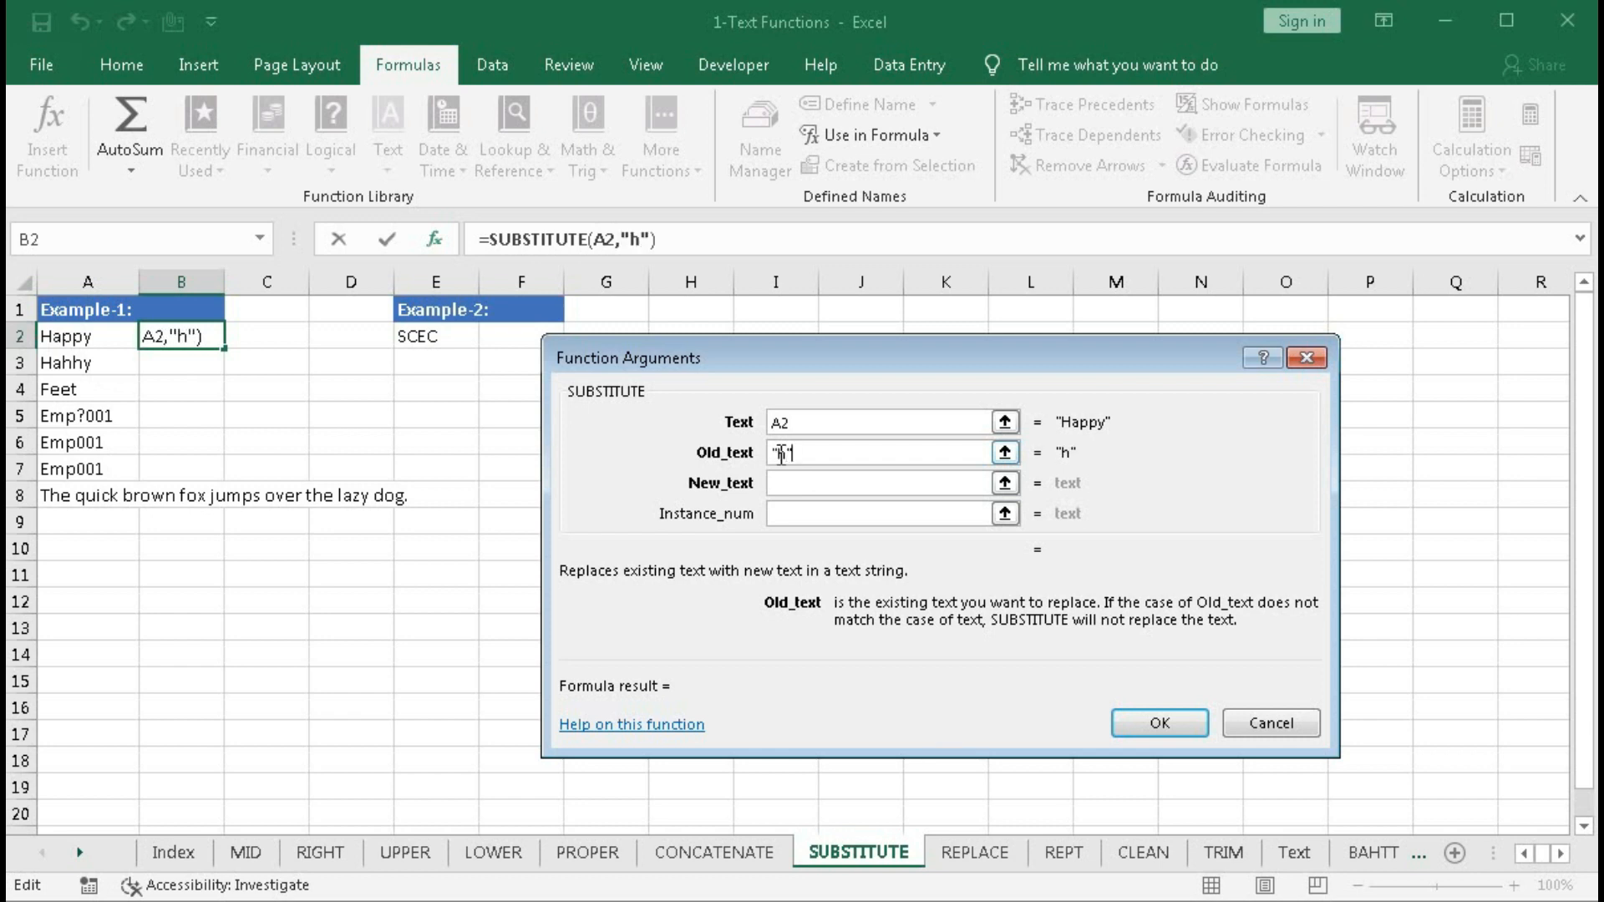
click(786, 482)
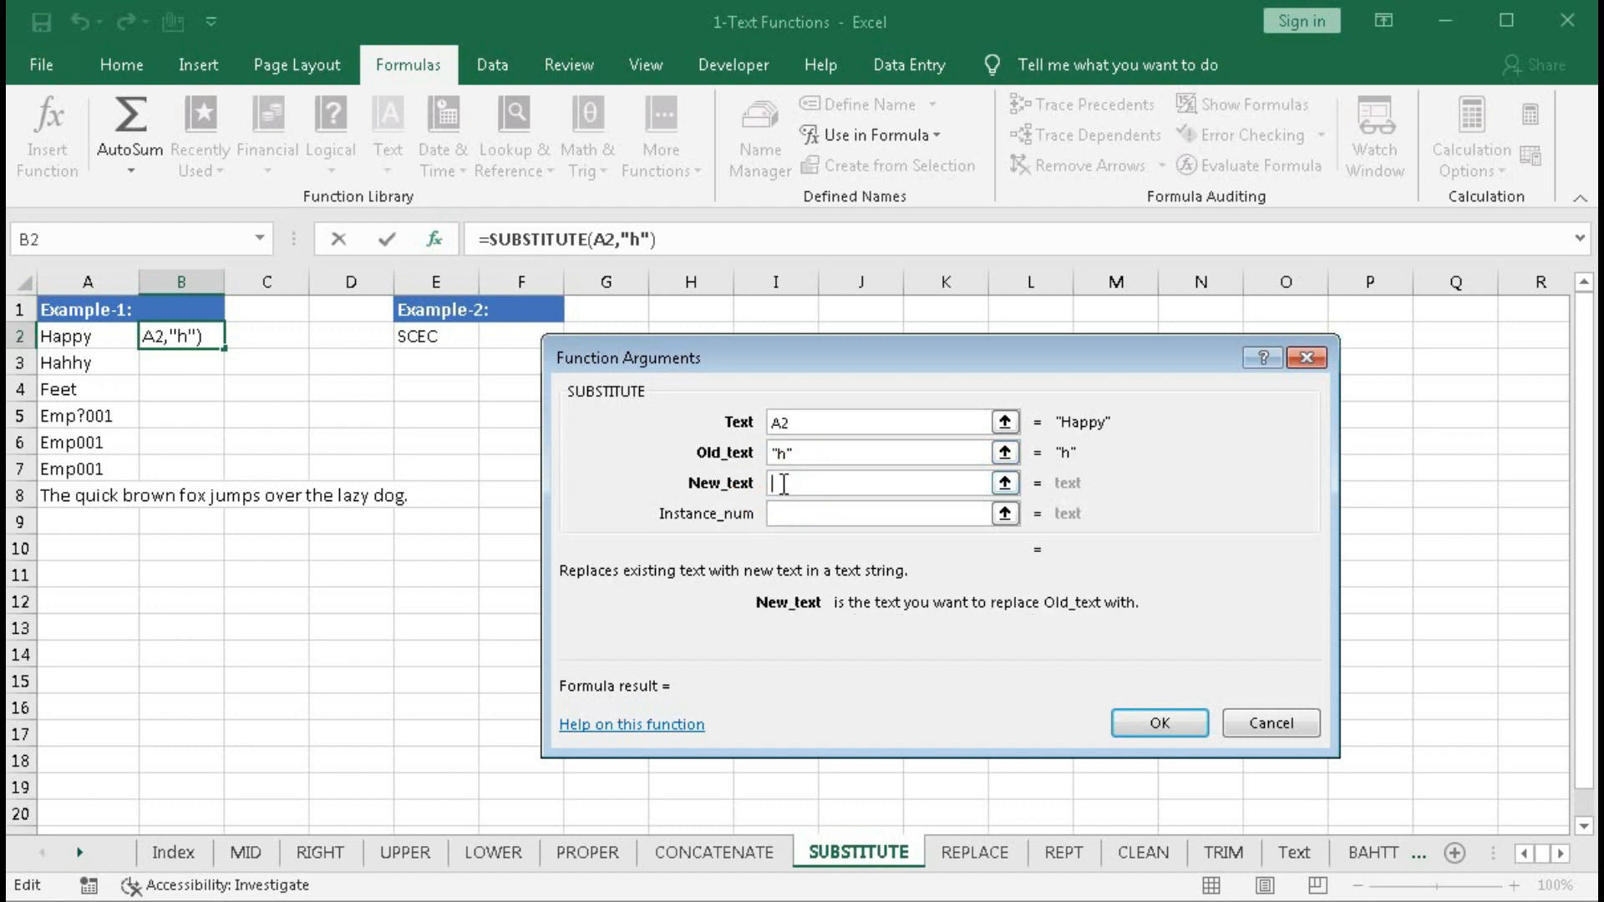
text("N")
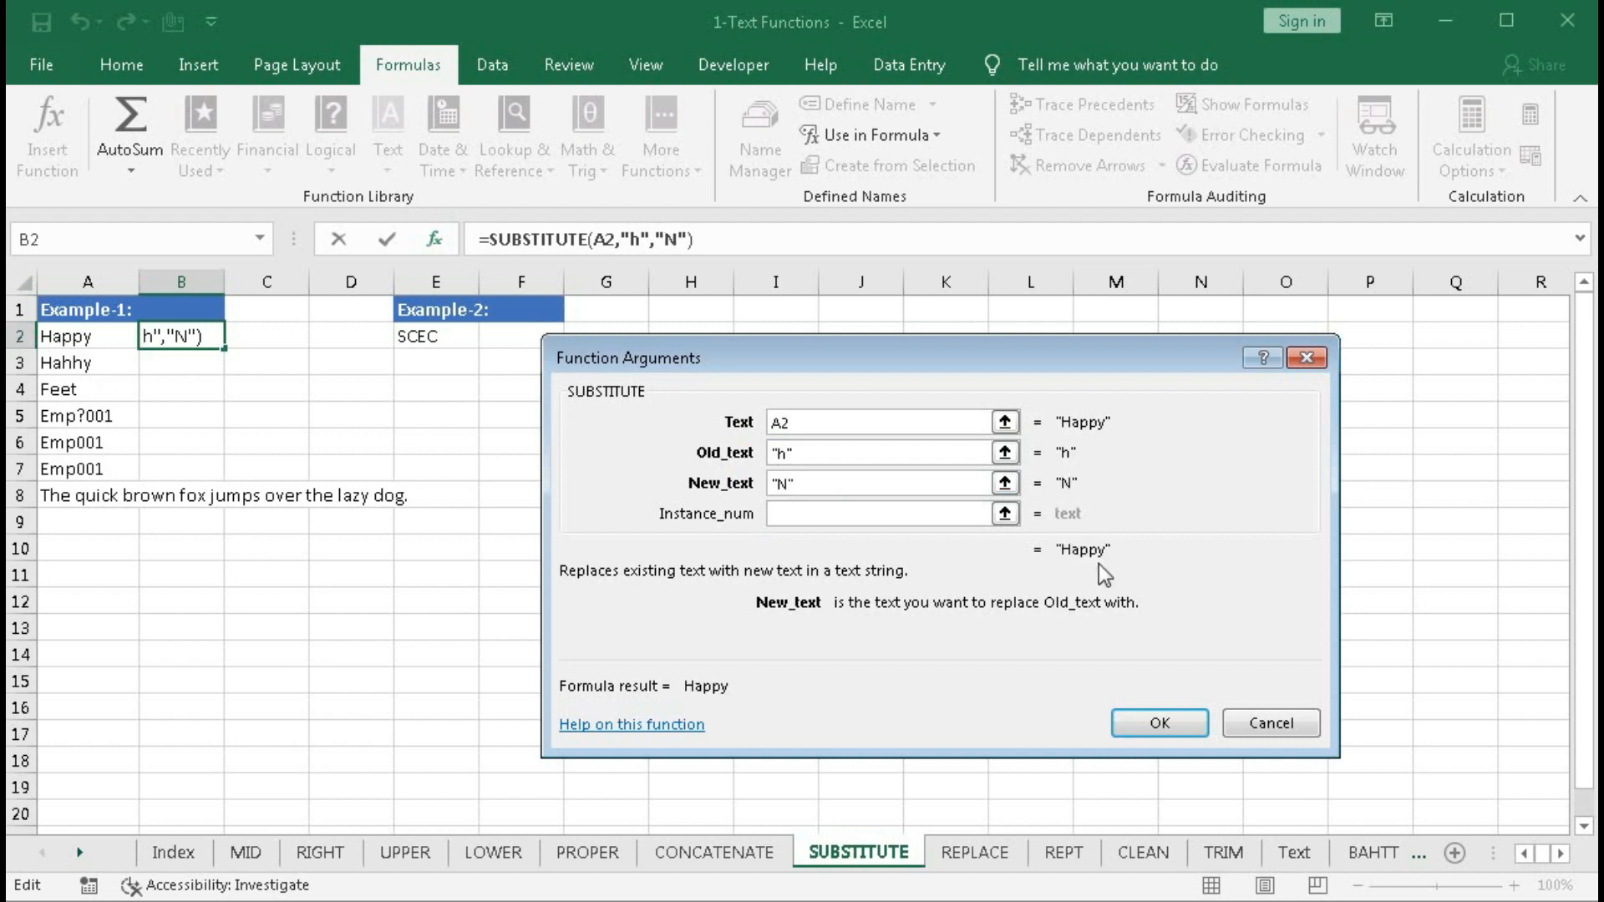
Step: Change Old_text to uppercase "H" to match the case in A2, leaving Instance_num empty
click(781, 455)
double_click(781, 454)
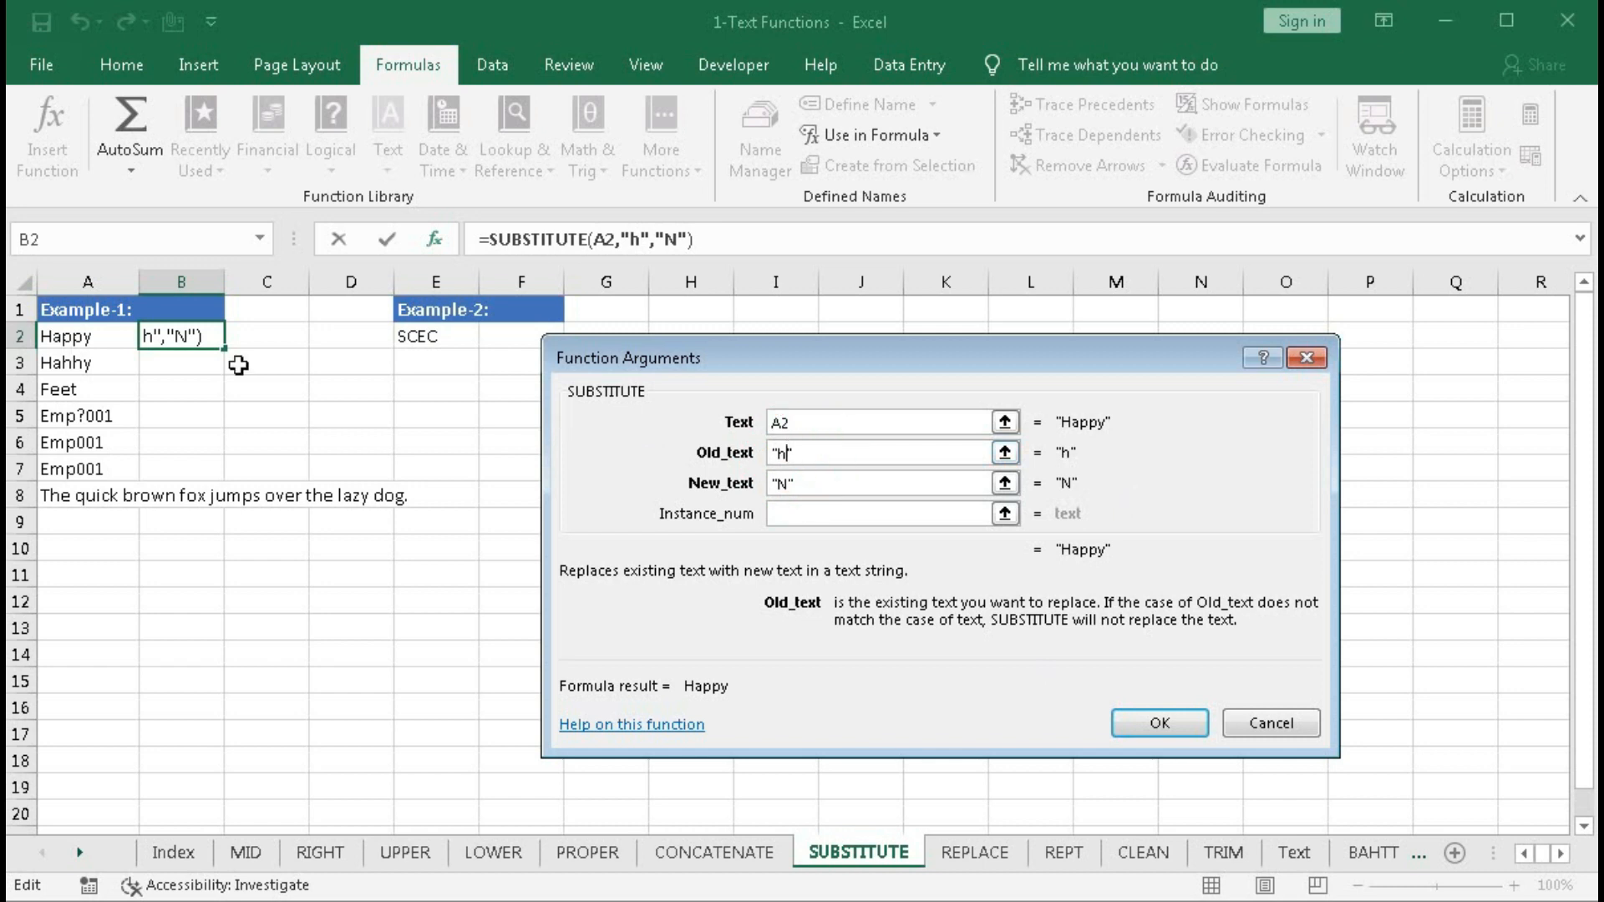
key(BackSpace)
text(H)
click(798, 512)
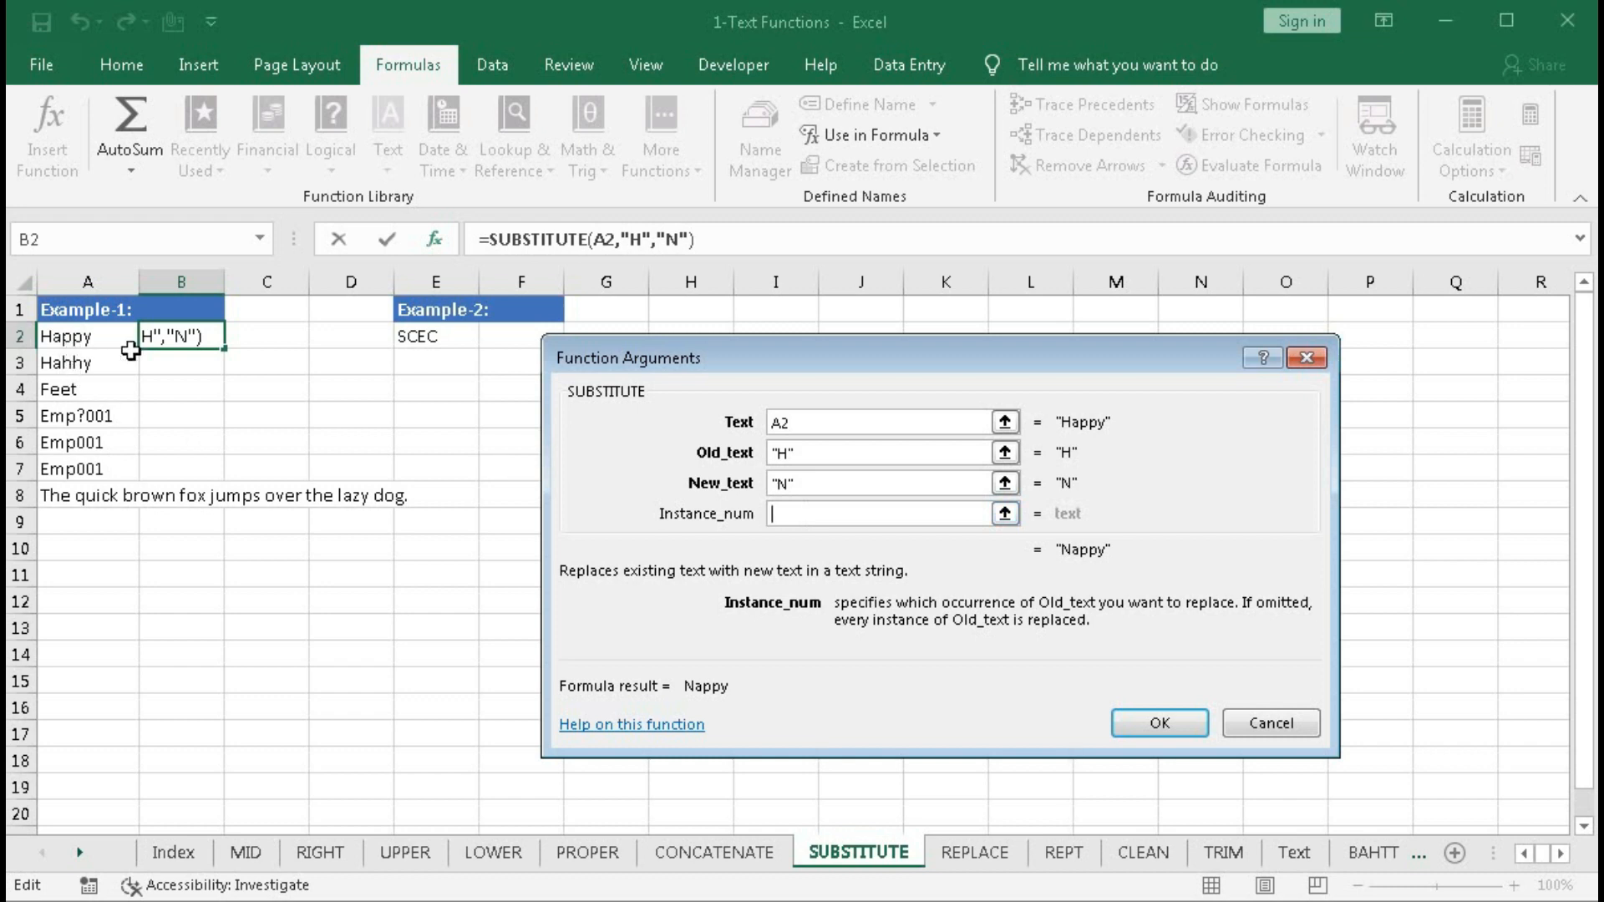
Step: Try replacing "p" with "f" in the SUBSTITUTE arguments for B2
click(782, 454)
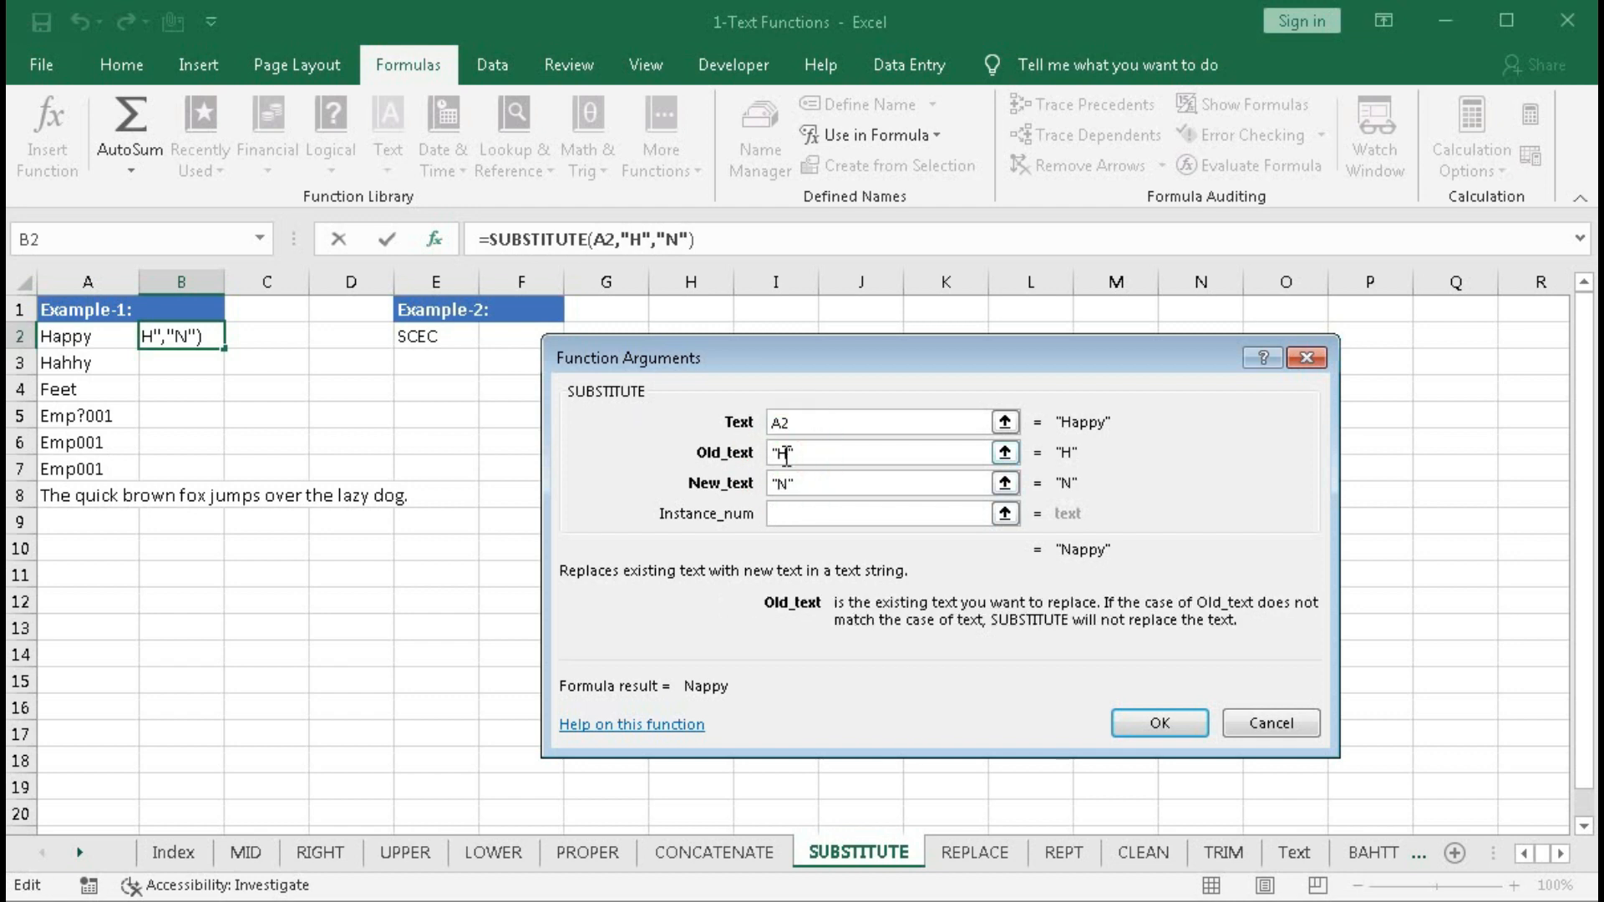
double_click(781, 454)
text(p)
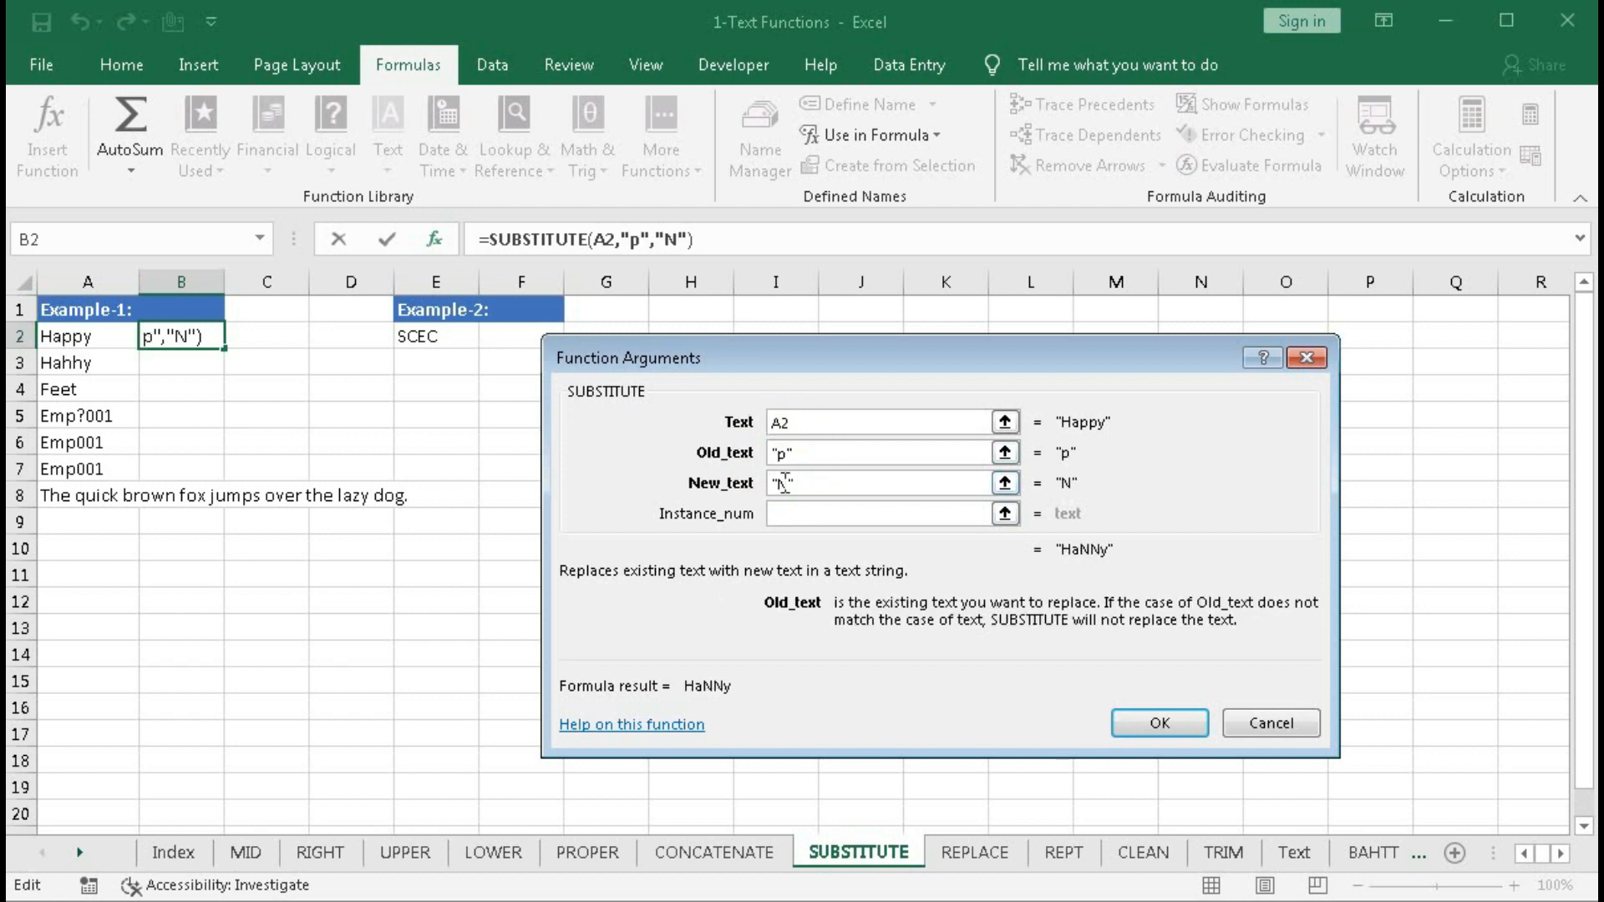
click(783, 485)
double_click(783, 485)
text(f)
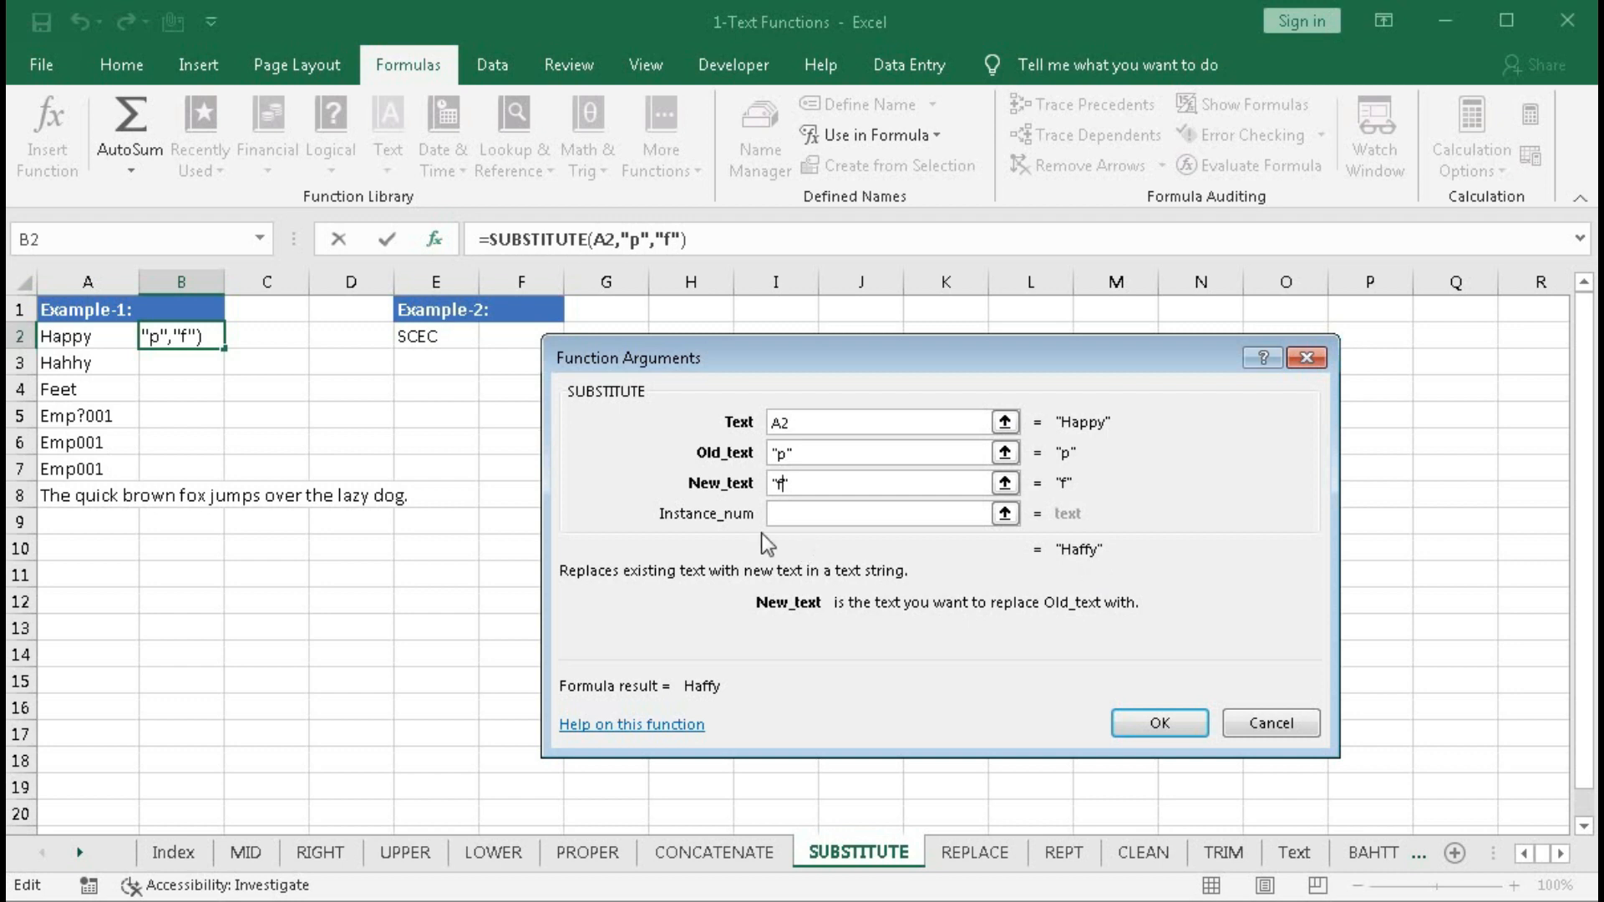
Step: Try limiting the replacement with Instance_num 1 and then 2
click(795, 514)
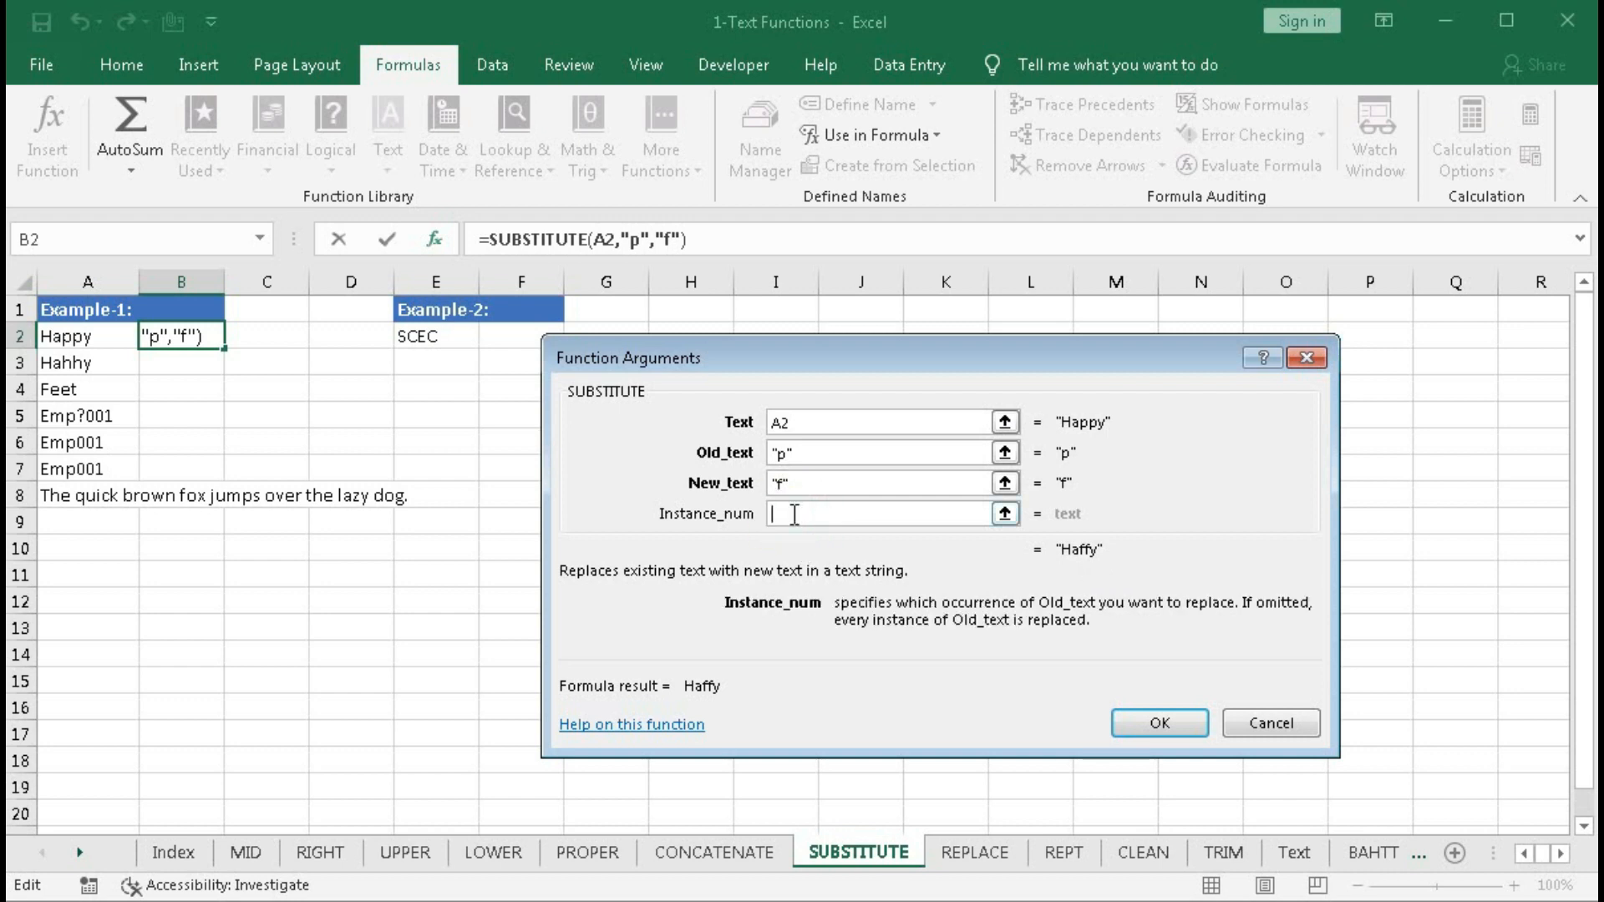
text(1)
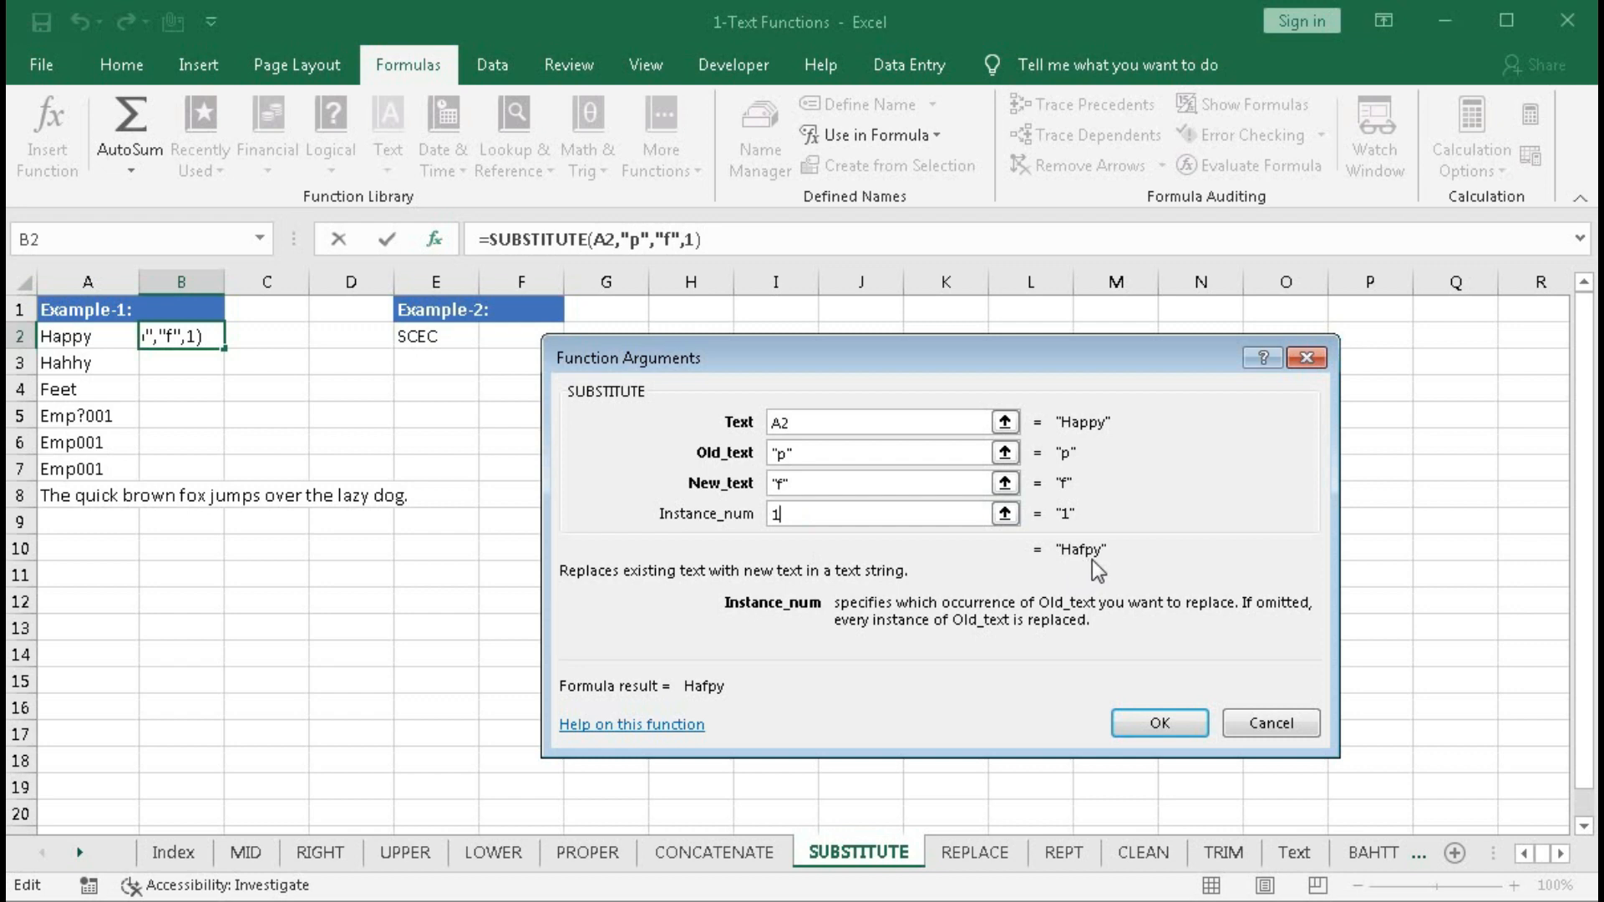
key(BackSpace)
text(2)
Step: Complete B2's SUBSTITUTE formula with Old_text "H", New_text "N" and no instance number
click(785, 455)
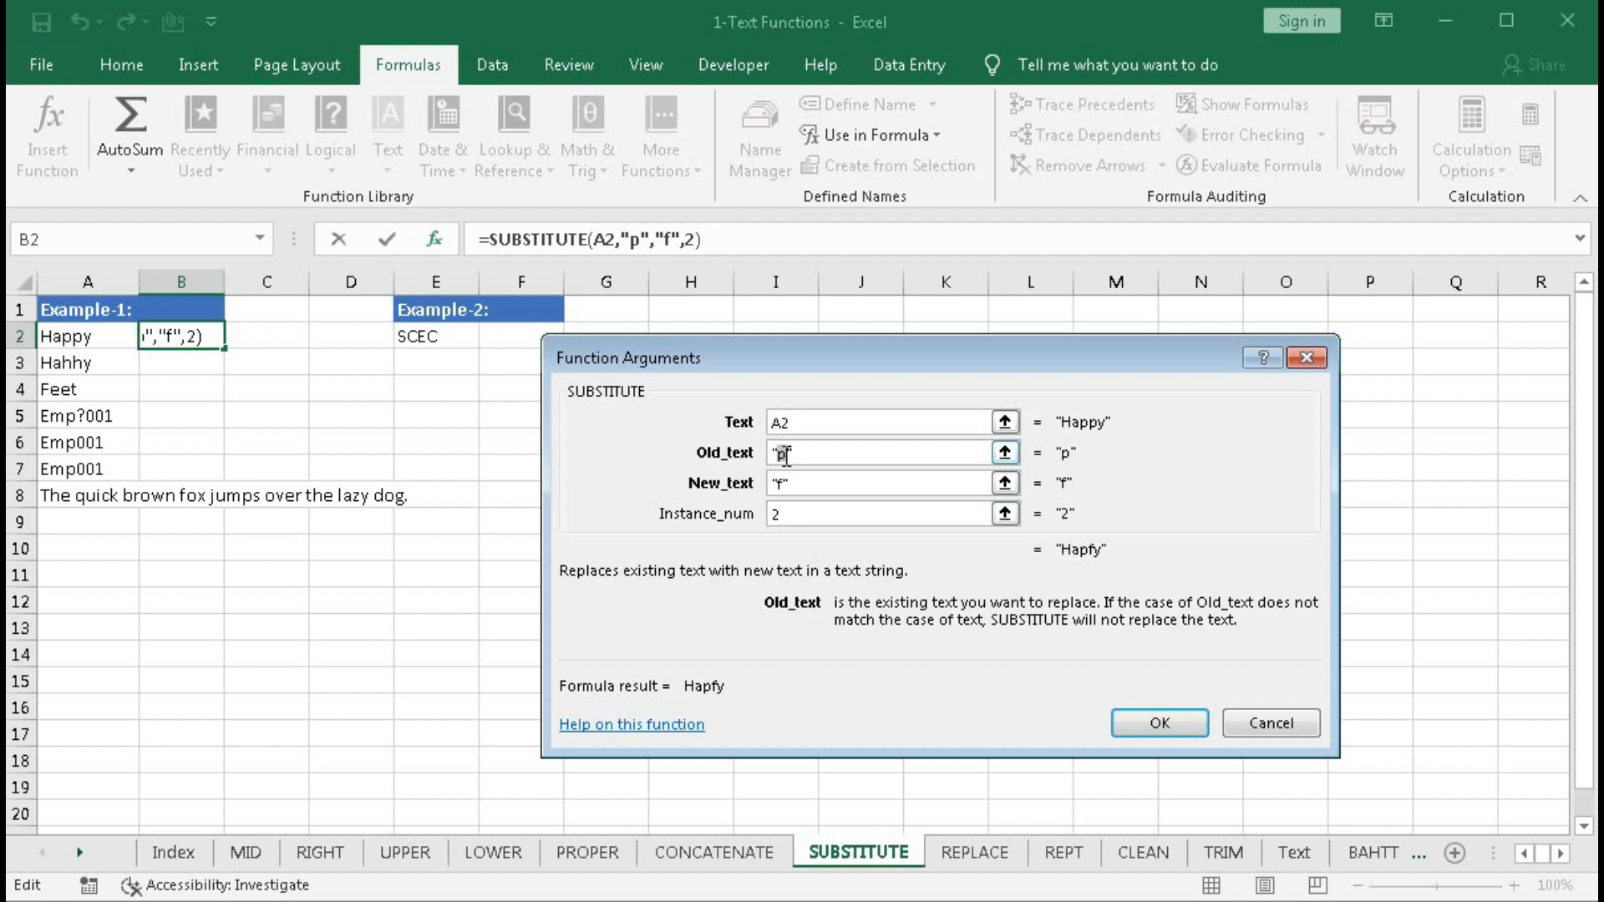
text(H)
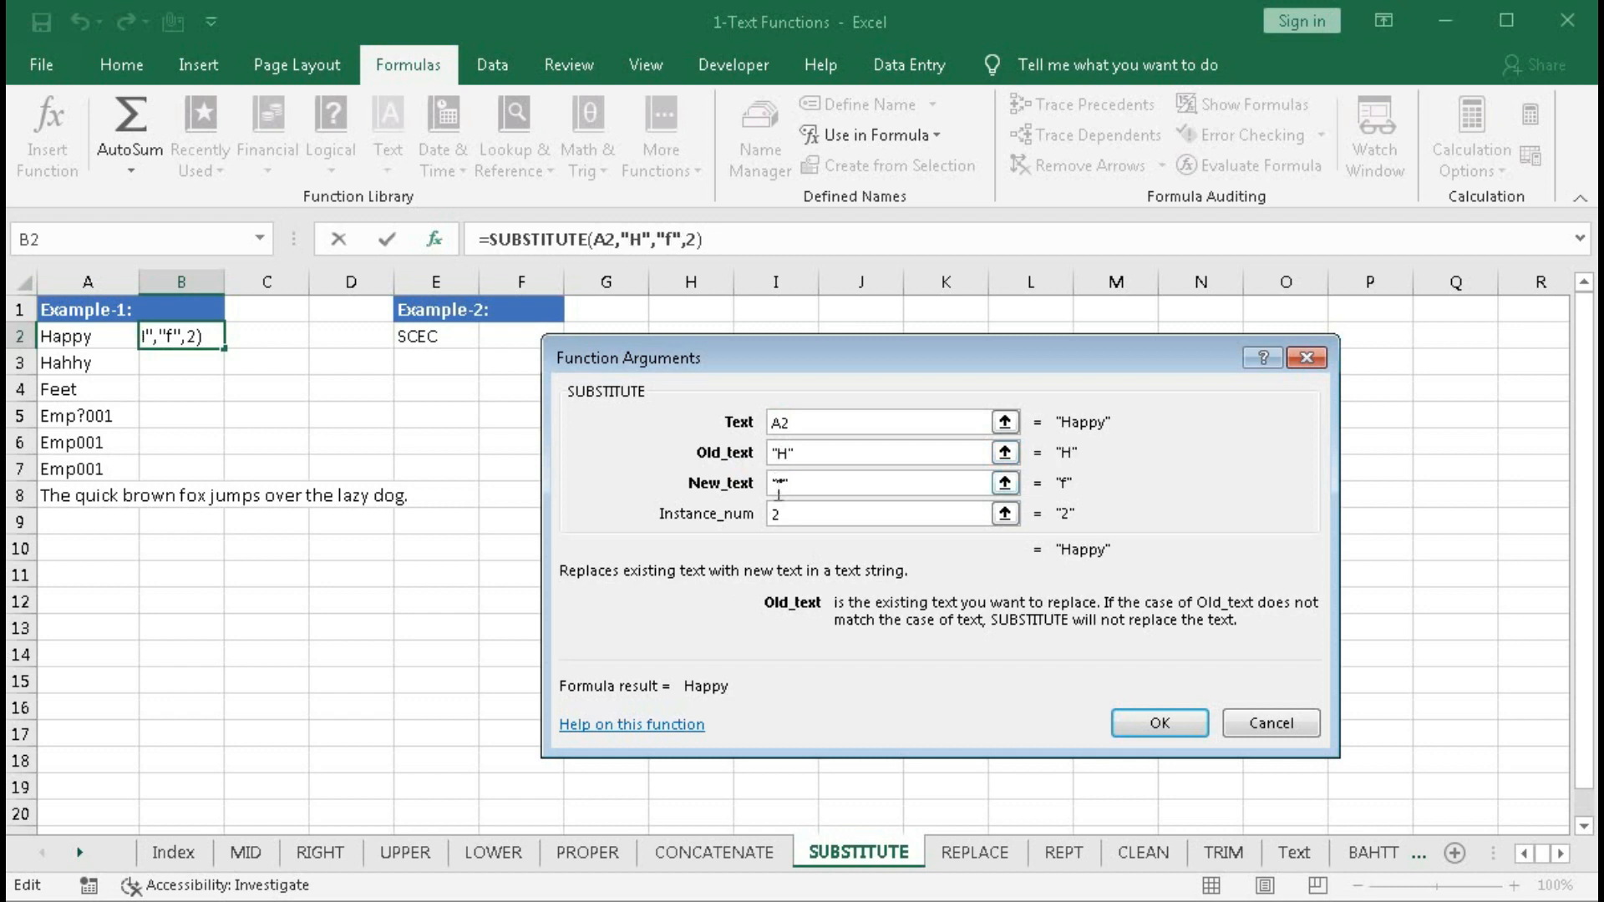
click(780, 483)
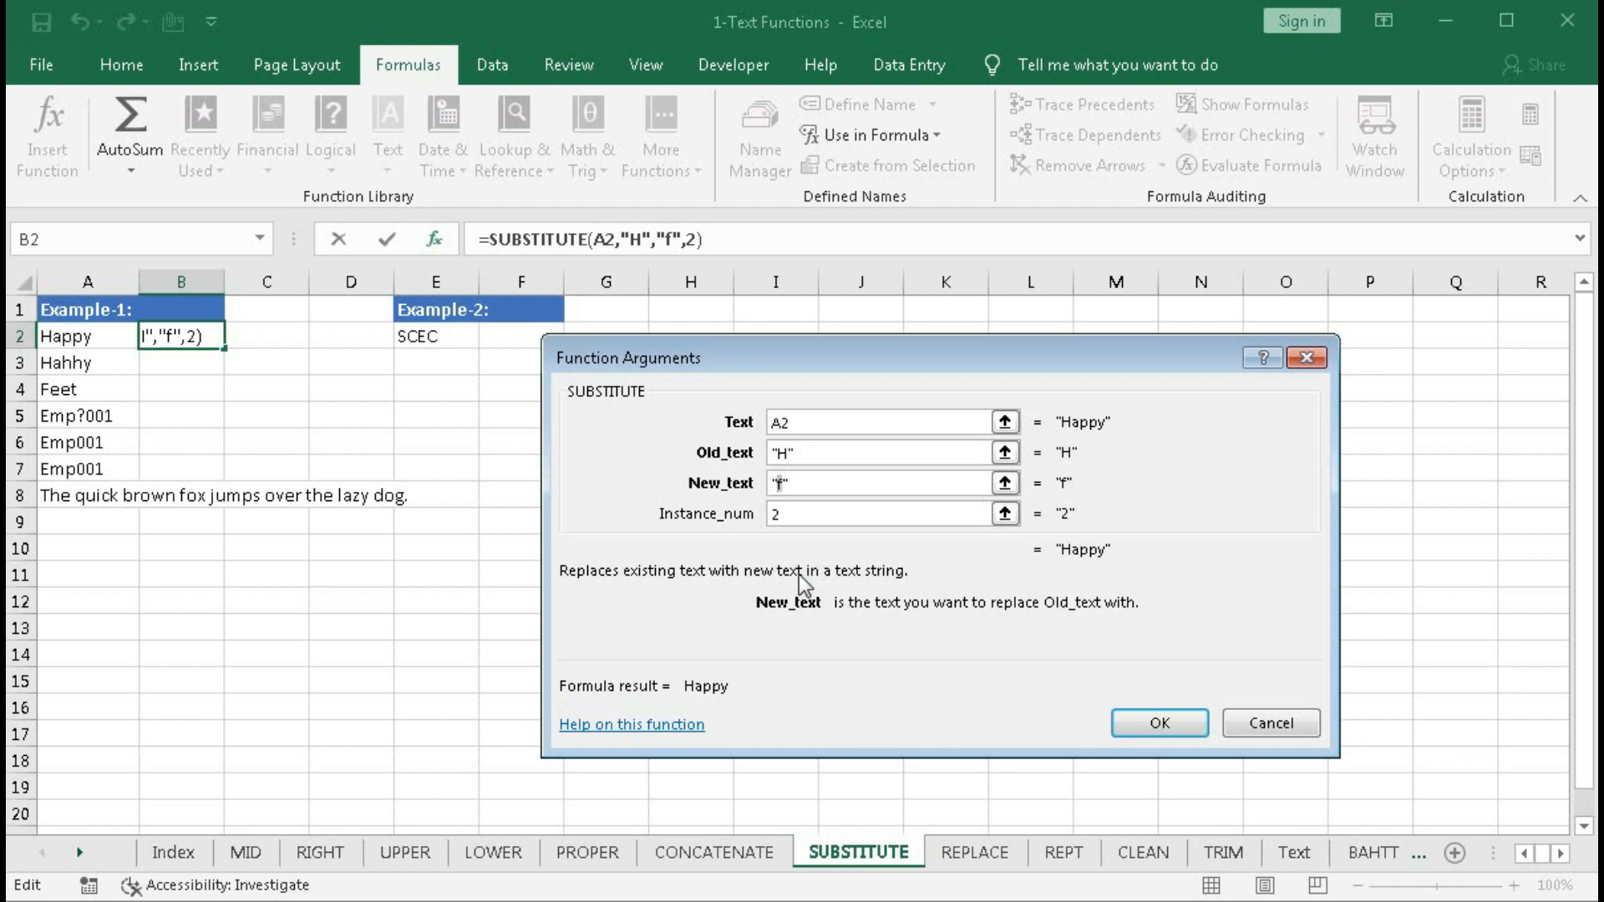
key(BackSpace)
text(N)
key(Tab)
key(BackSpace)
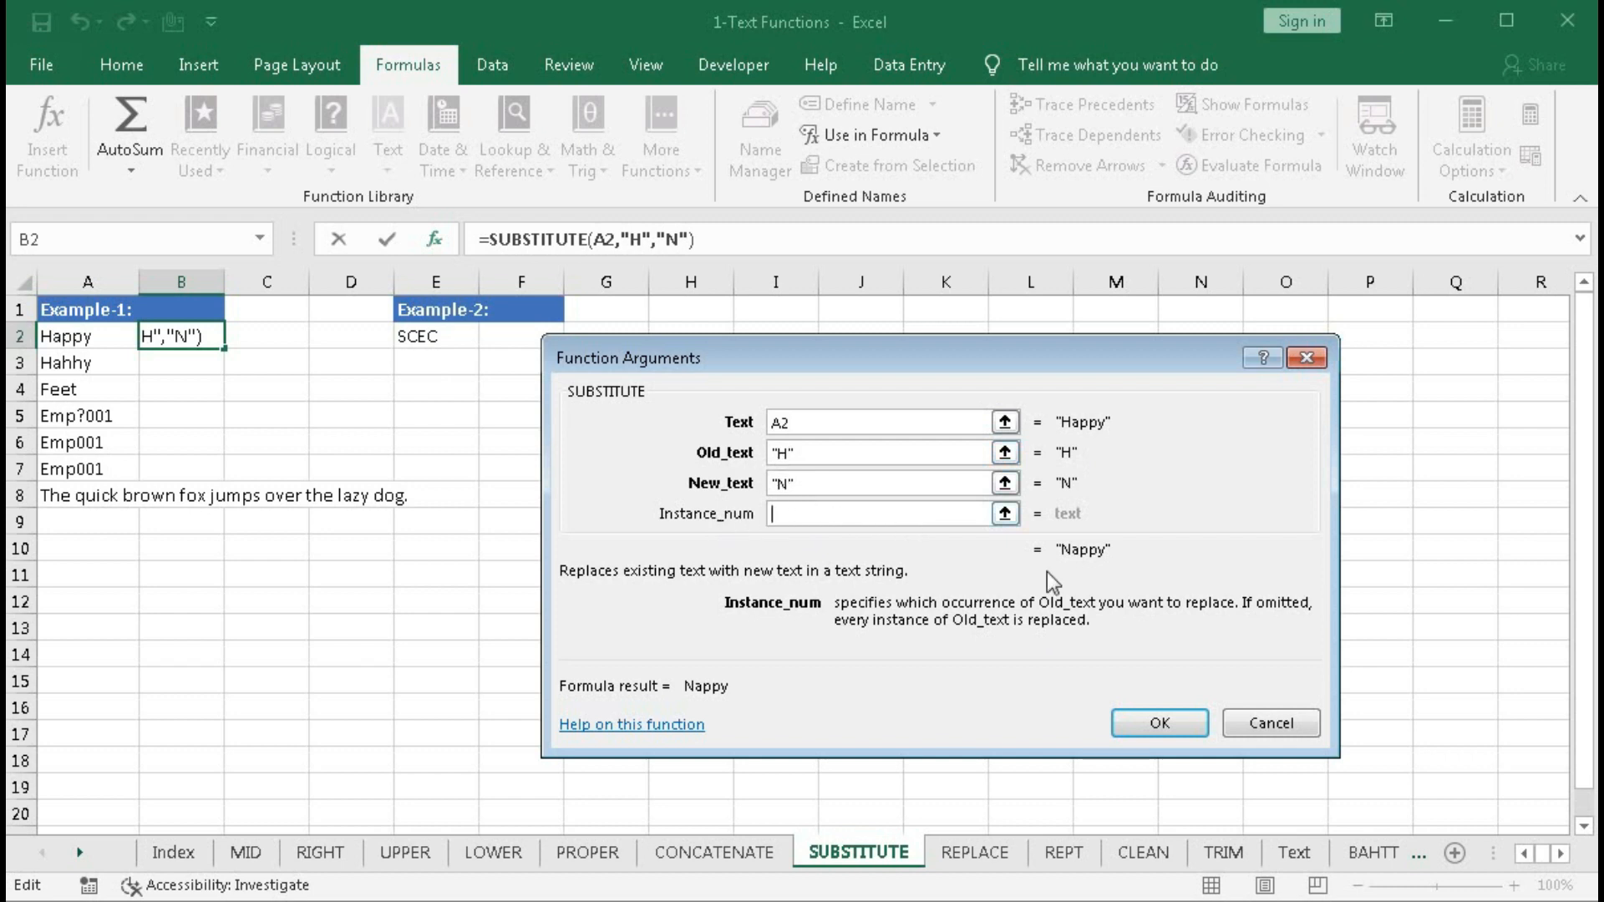
click(1158, 724)
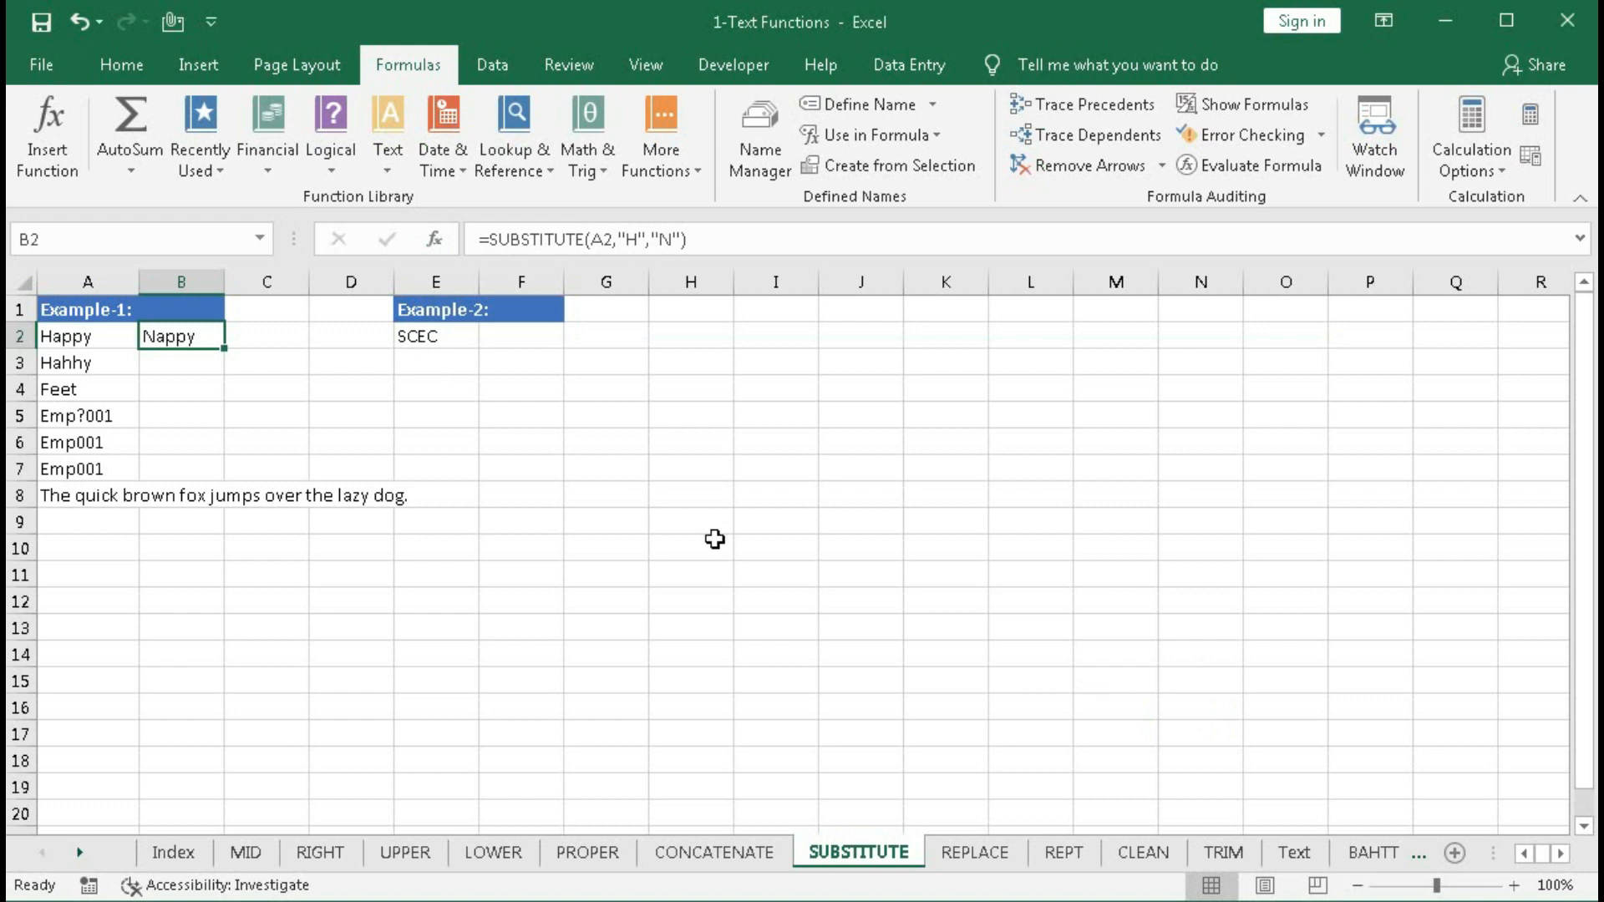
Step: Enter =SUBSTITUTE(A3,"h","p") in cell B3 to replace every lowercase h with p
click(178, 361)
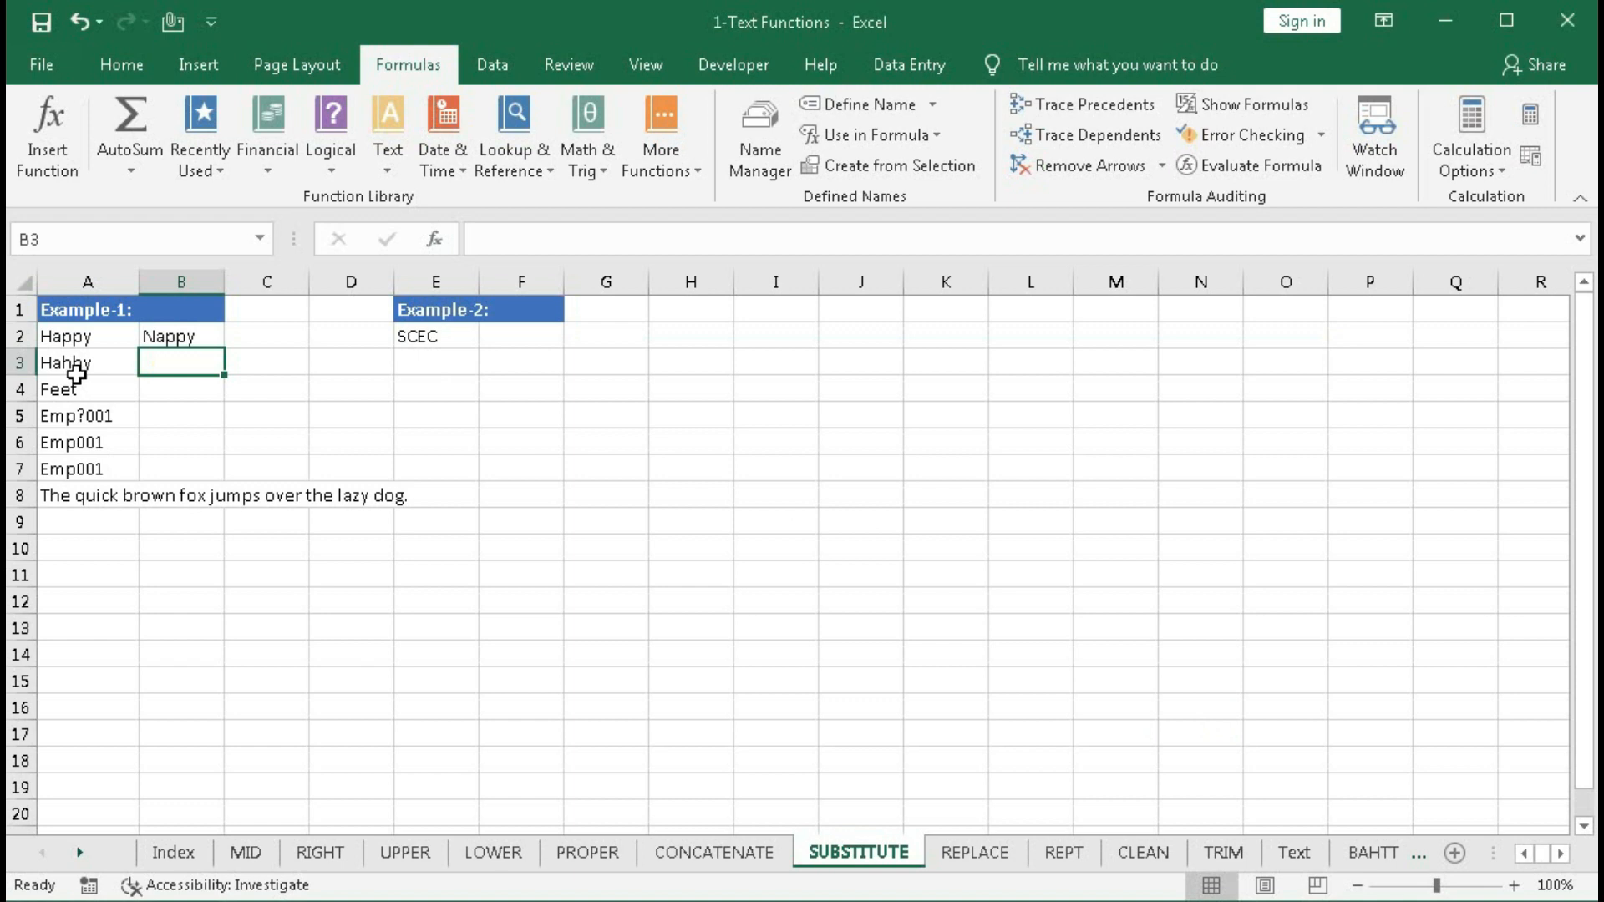
text(=sub)
key(Tab)
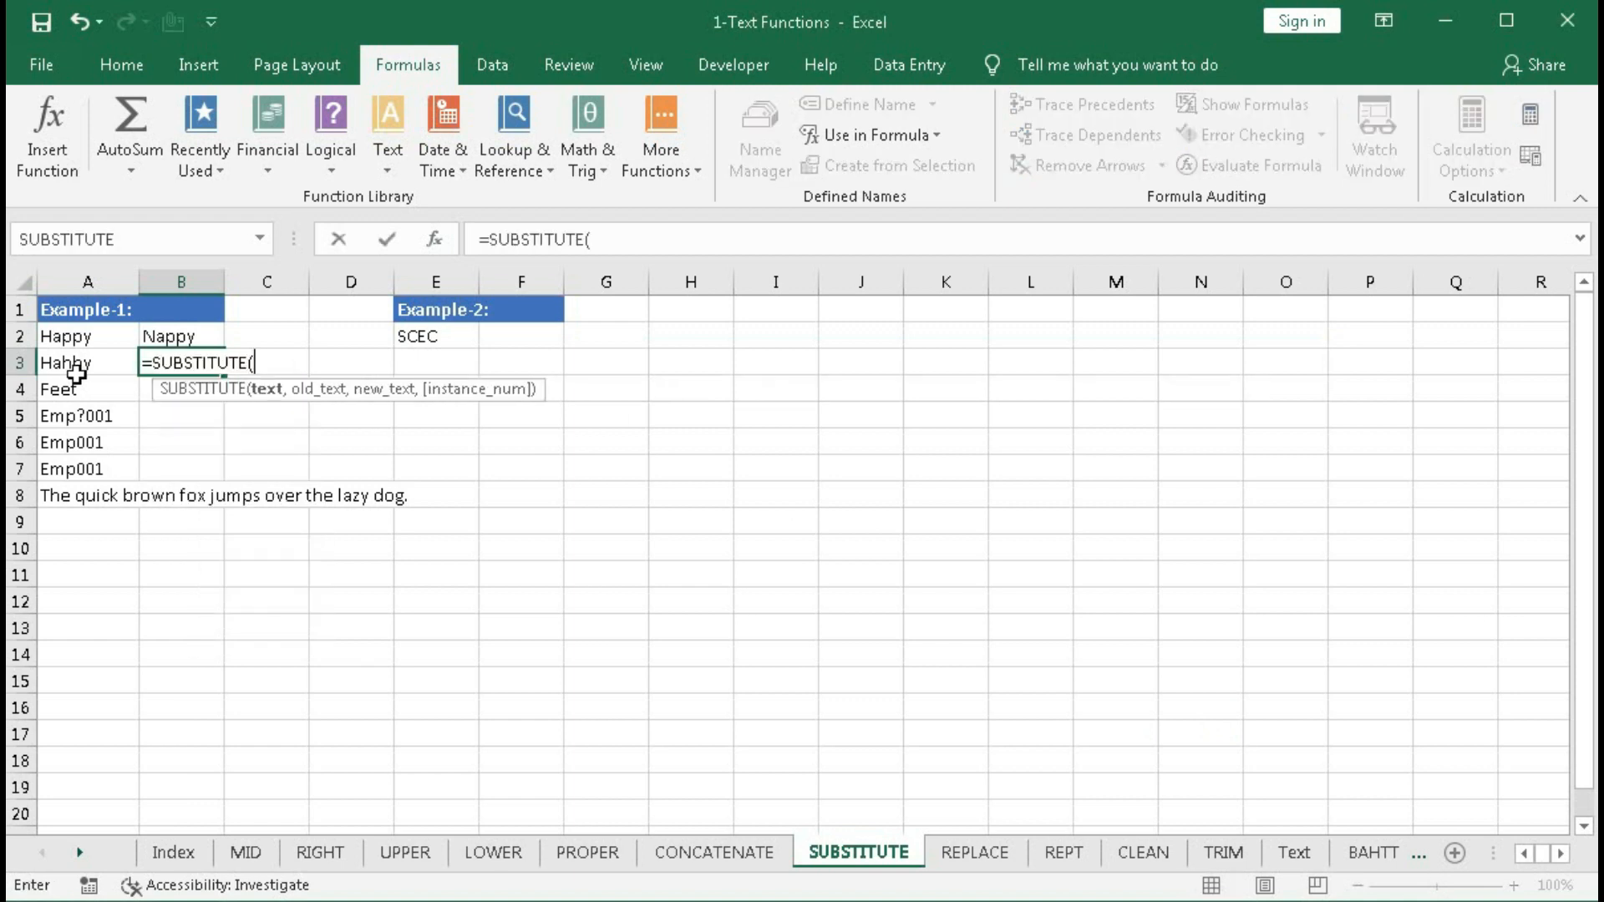
click(269, 393)
click(66, 363)
text(,)
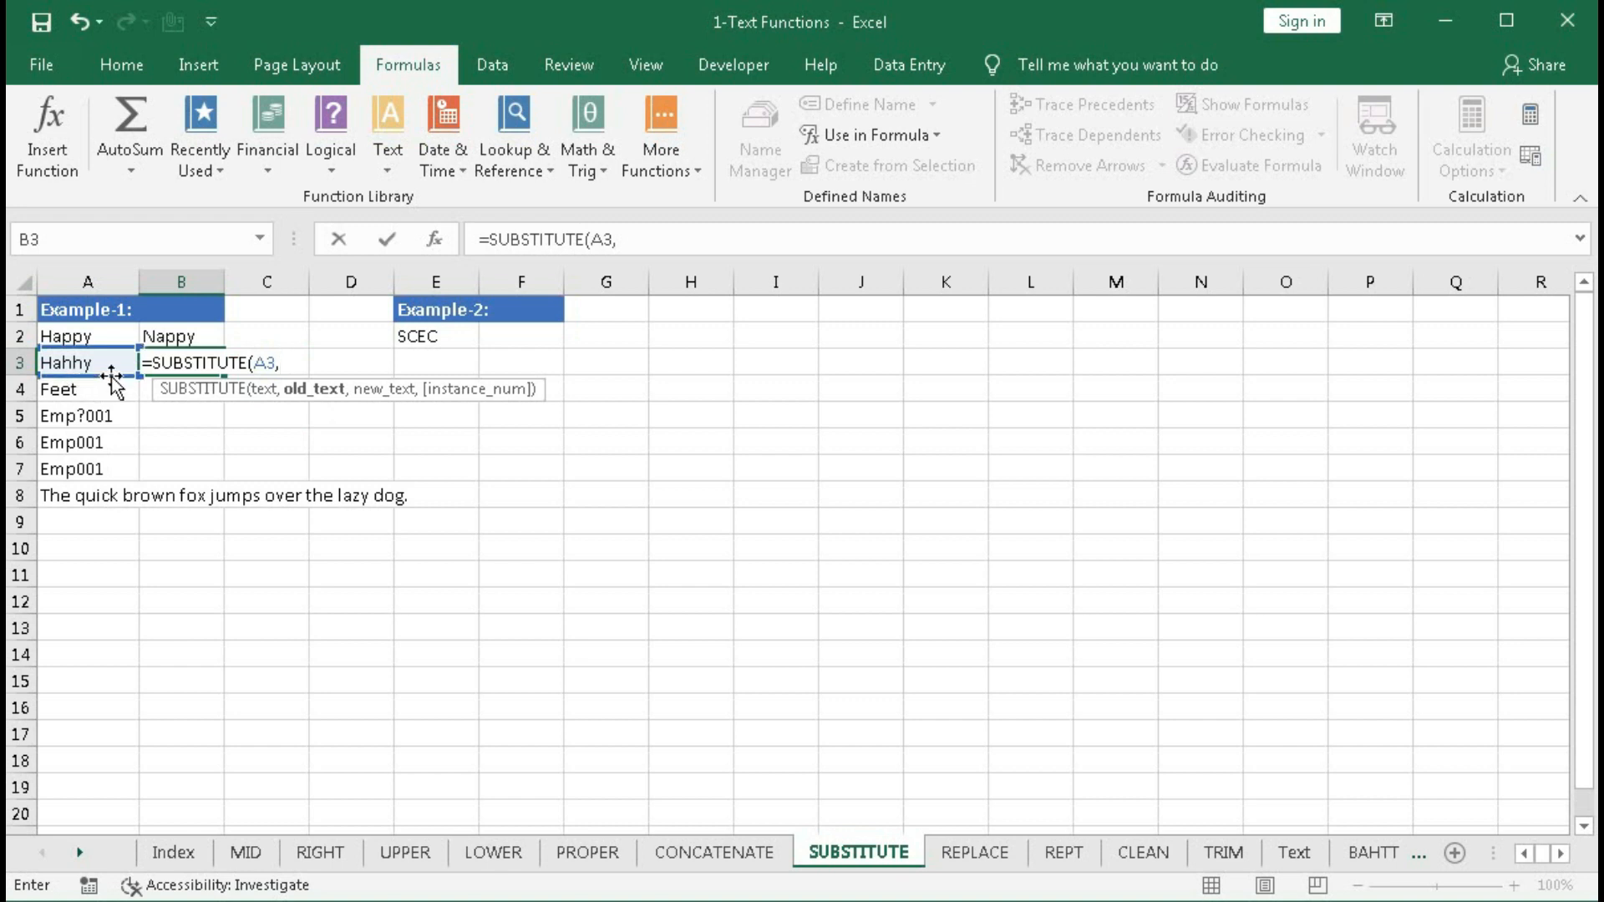
text("h",)
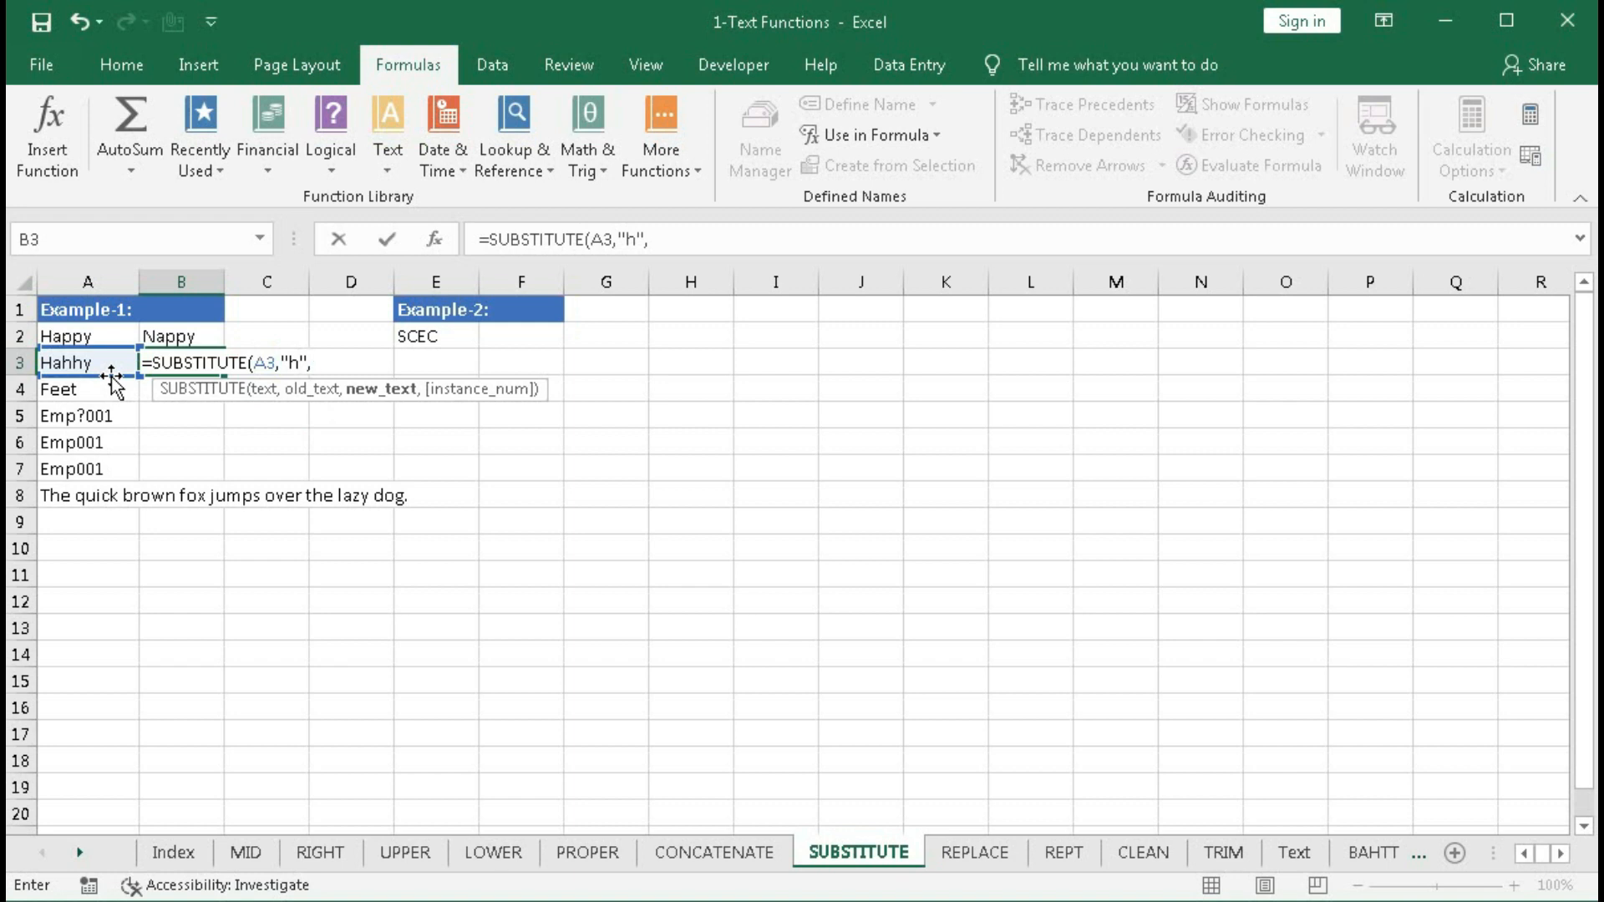
text("p")
text())
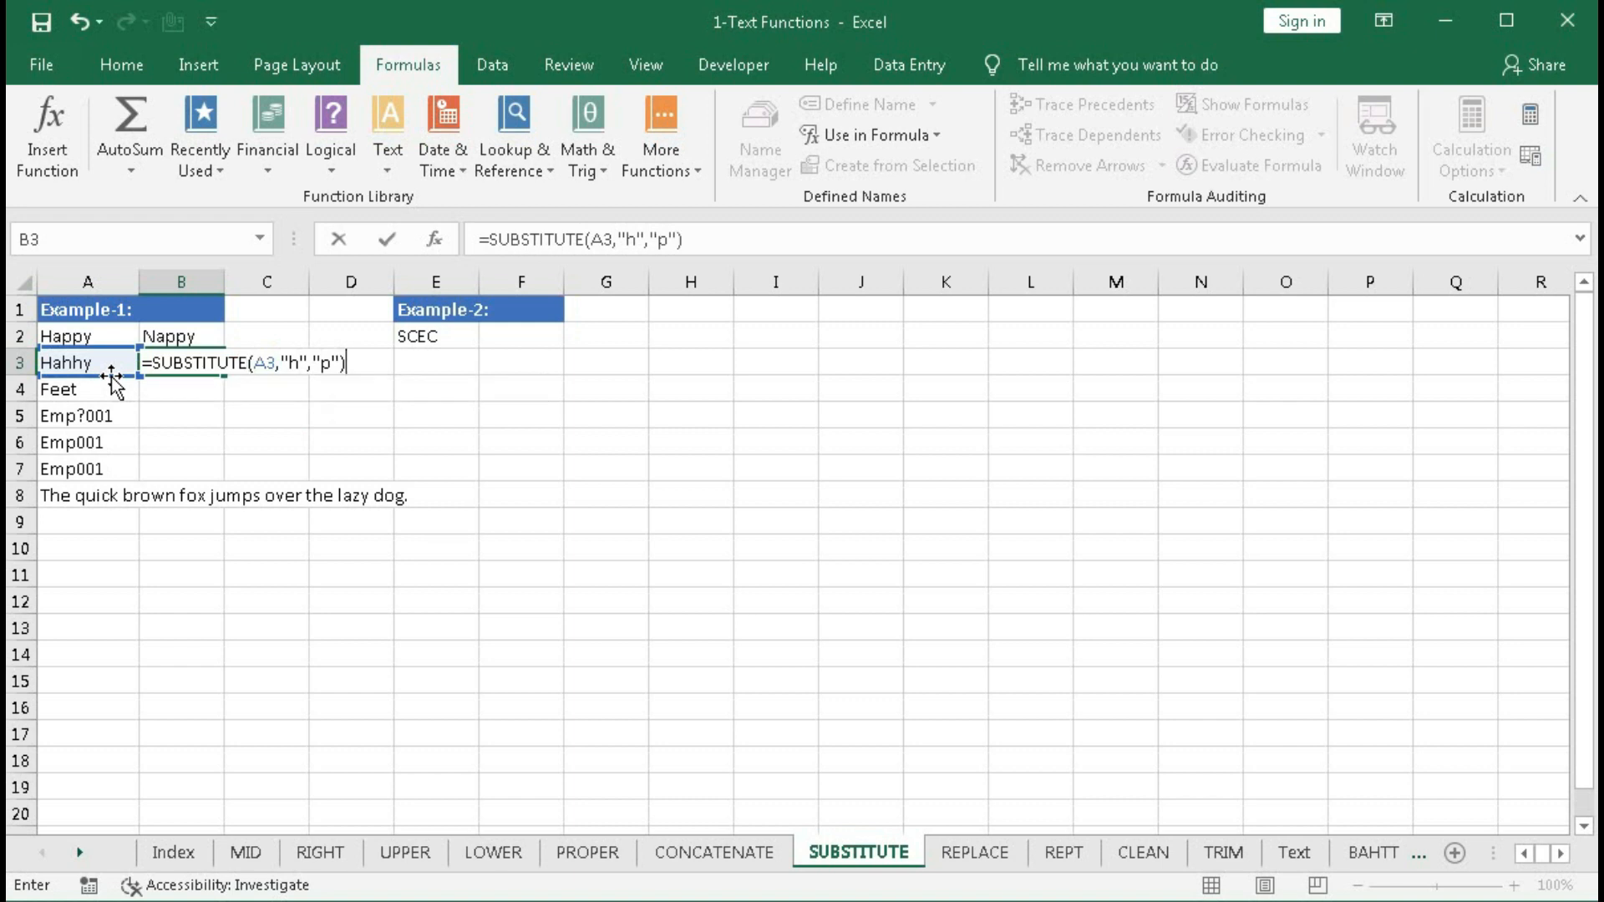
key(Return)
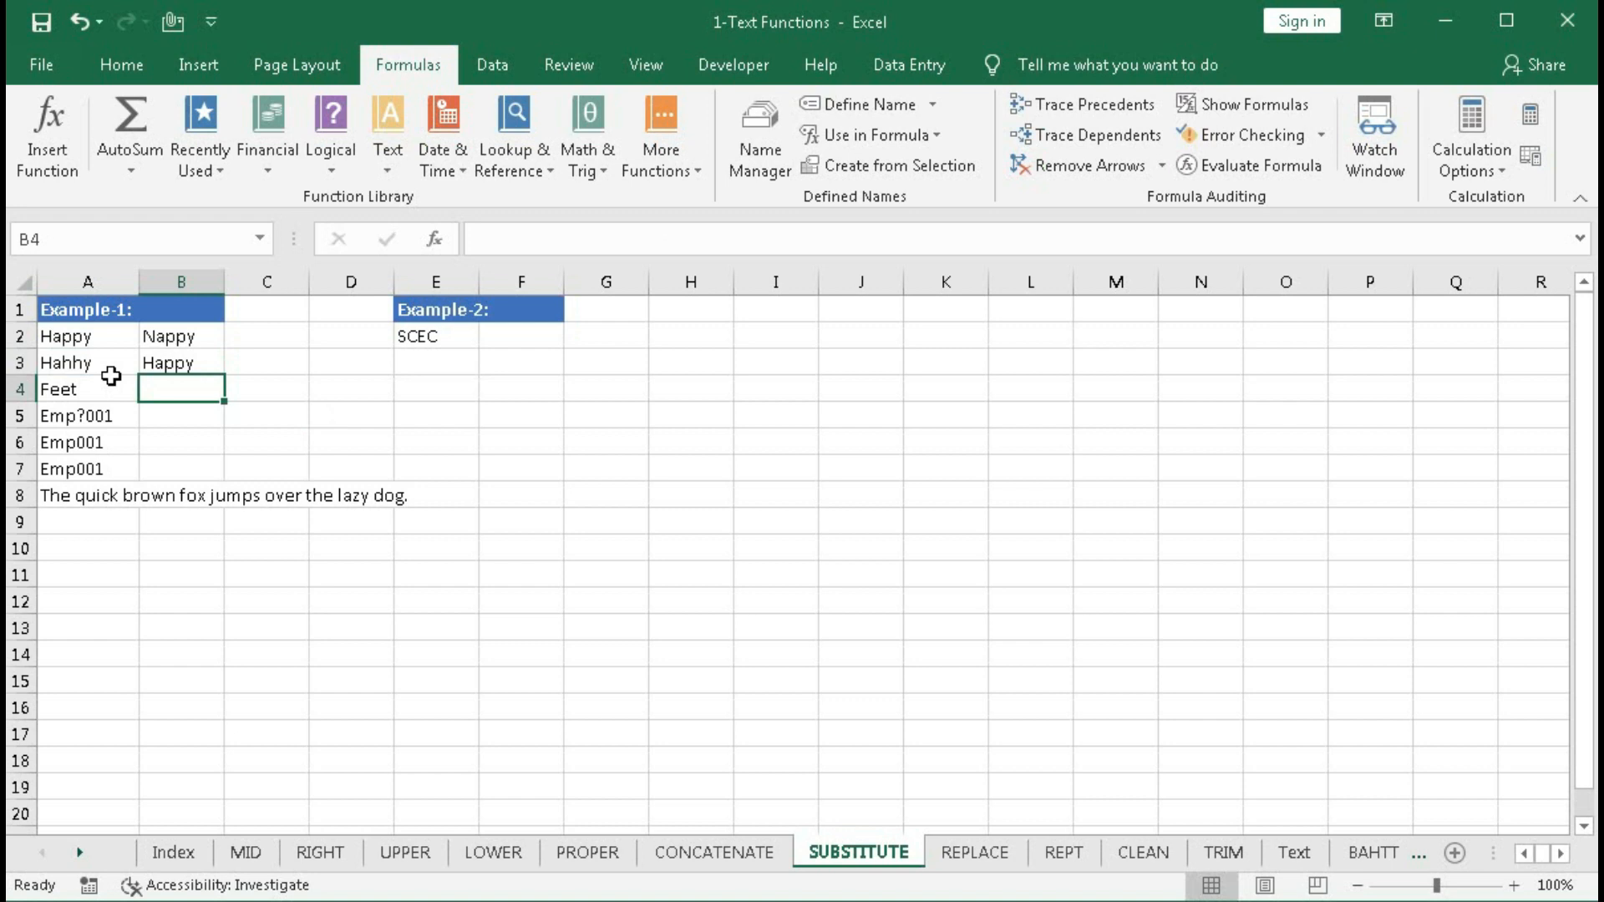
Step: Enter =SUBSTITUTE(A4,"e","a",2) in cell B4 to replace only the second e with a
text(=SUBSTITUTE()
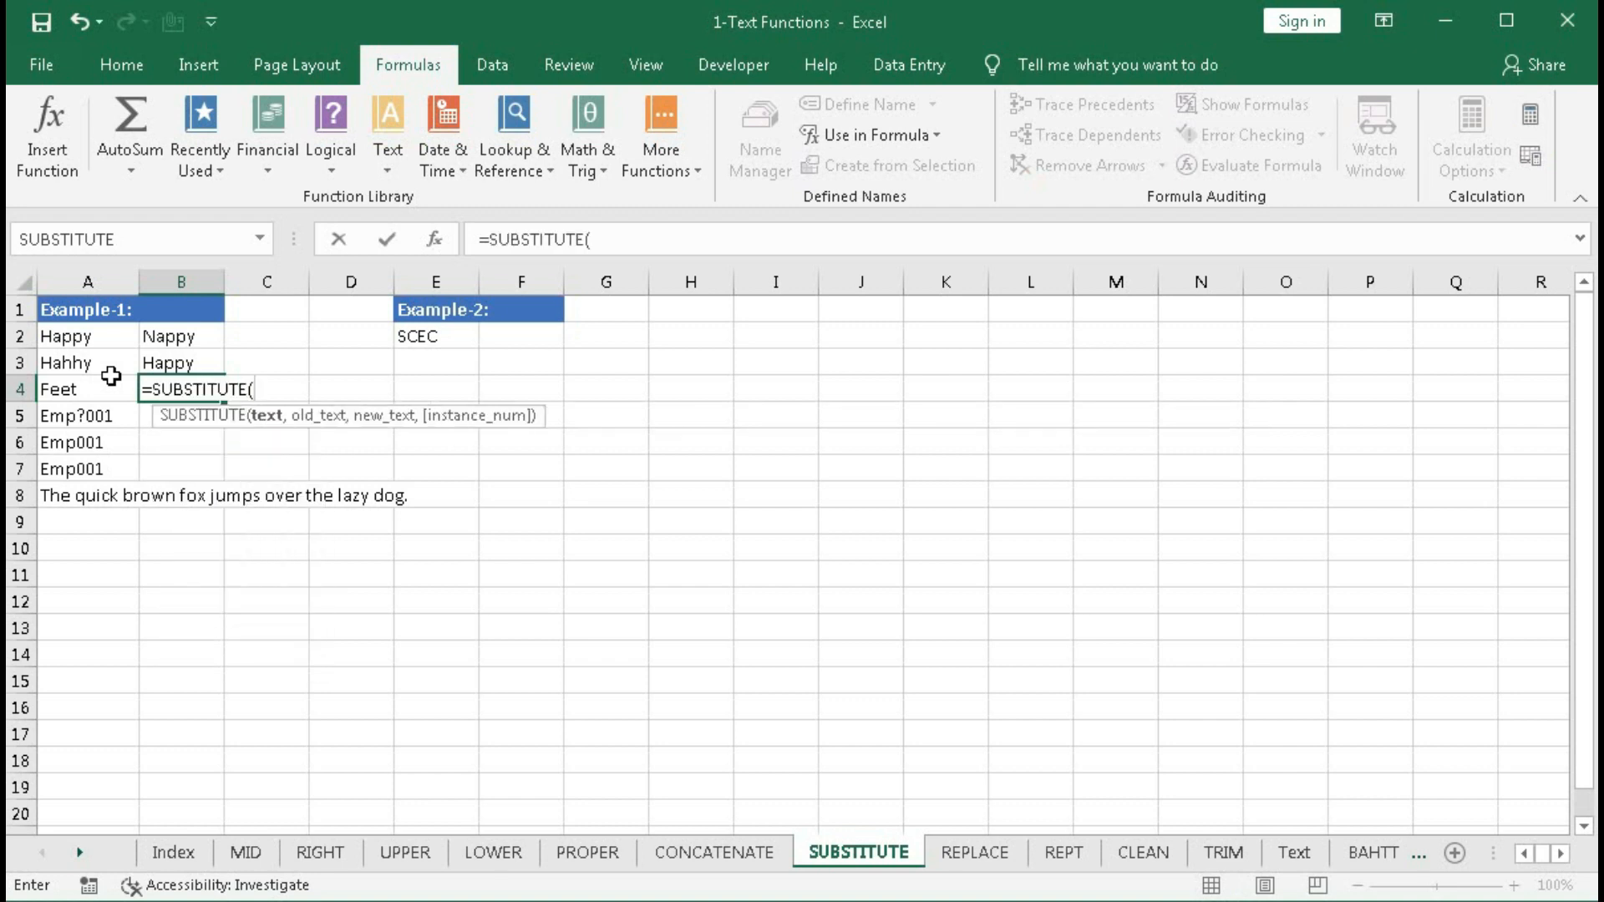
click(96, 388)
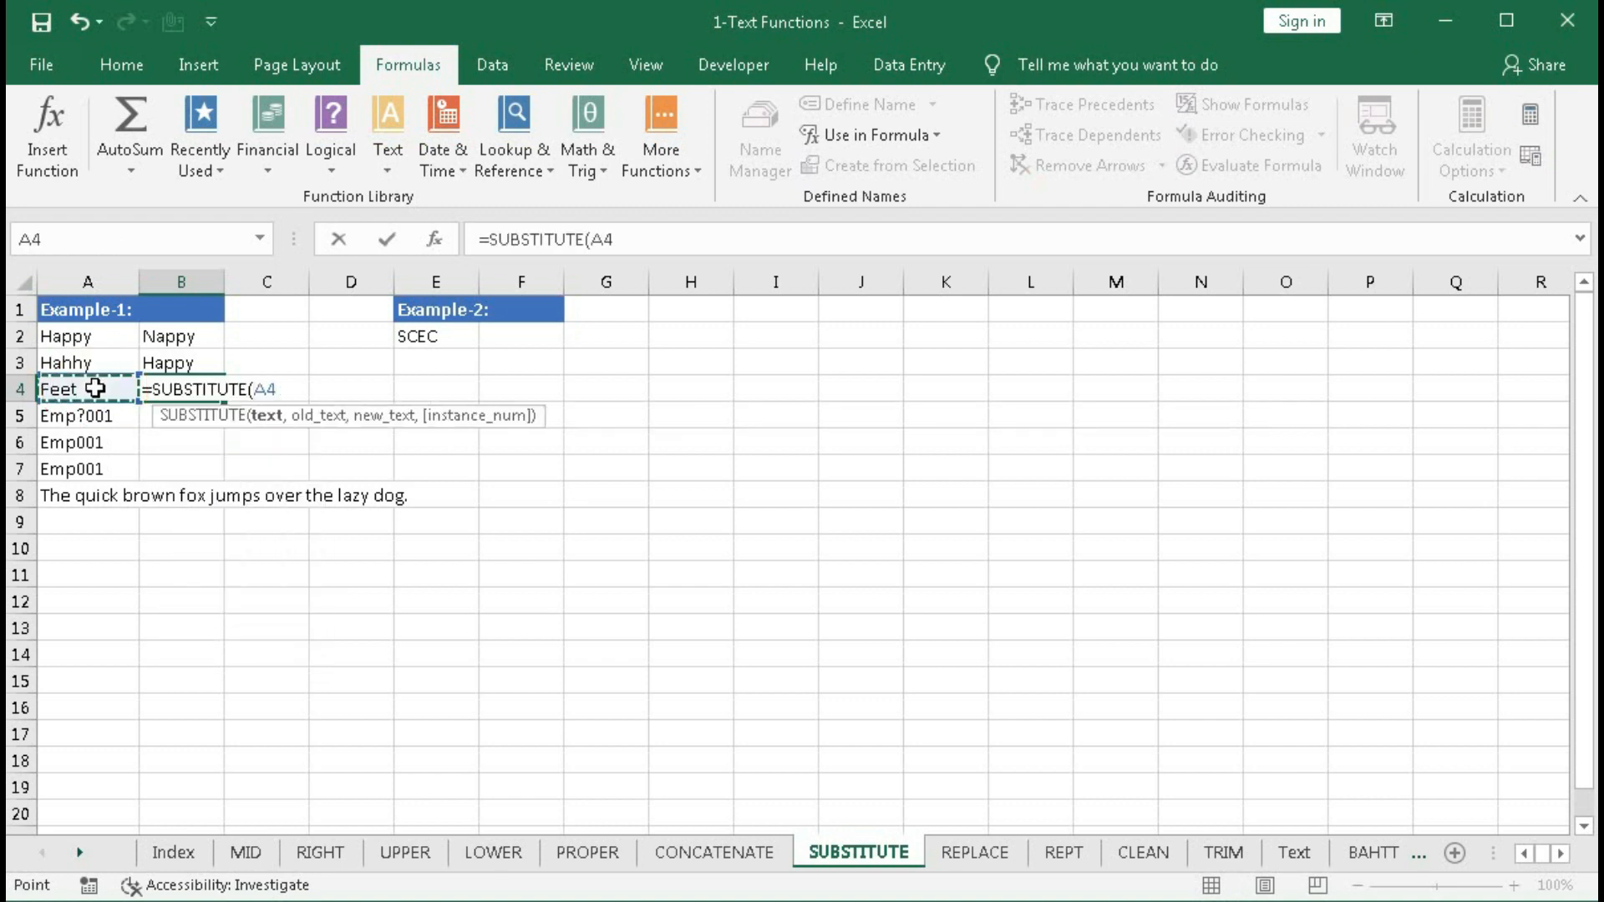
text(,)
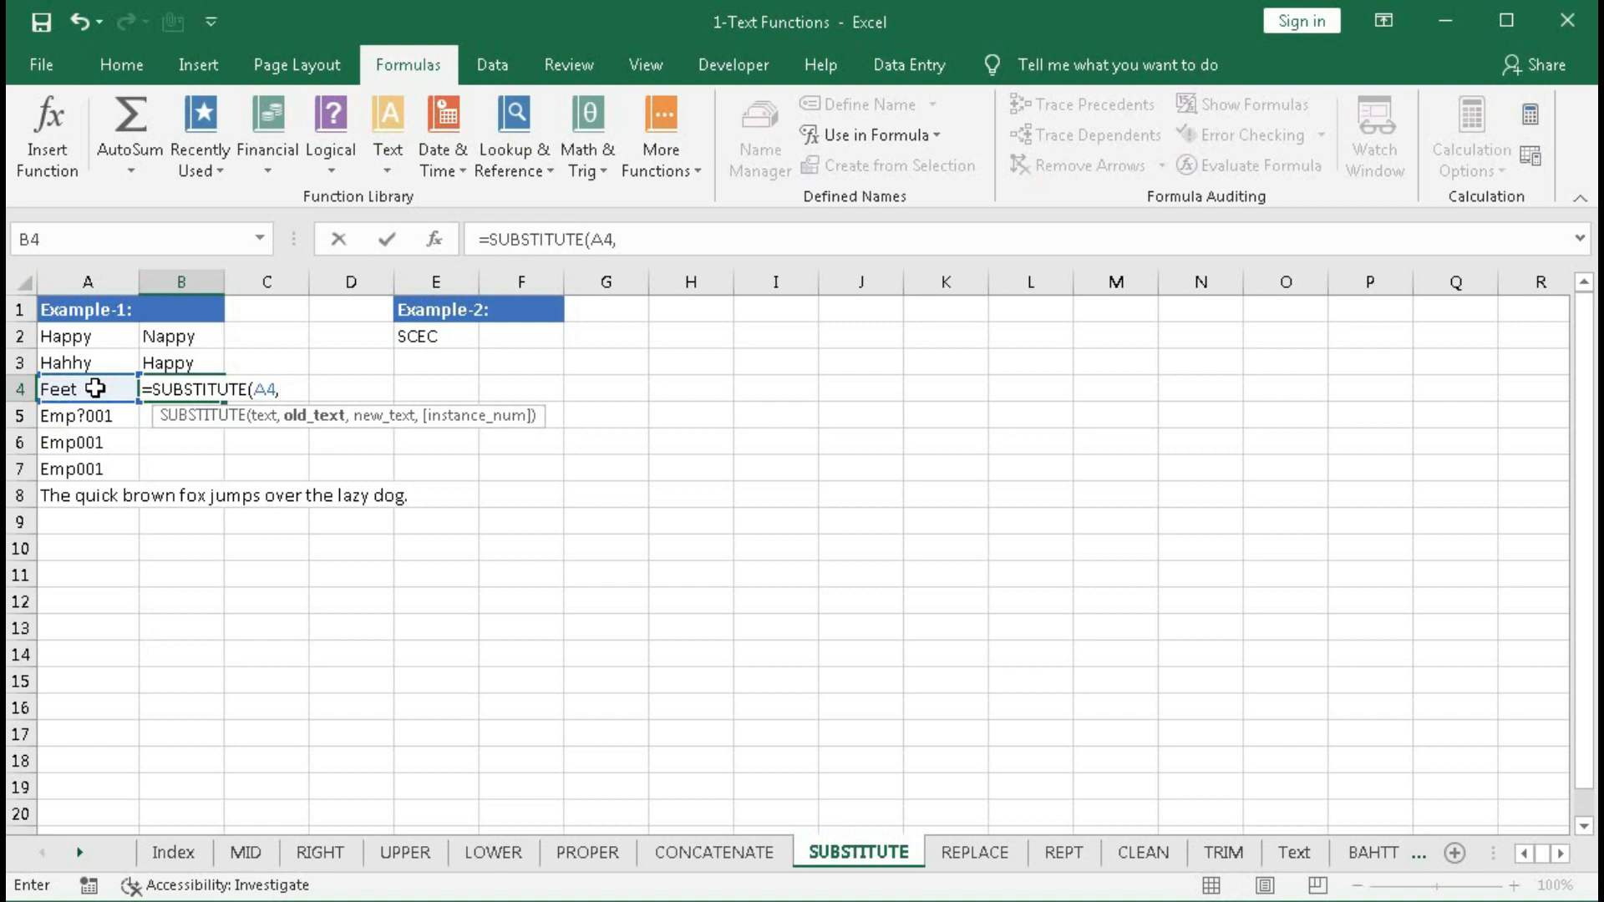
text("e",)
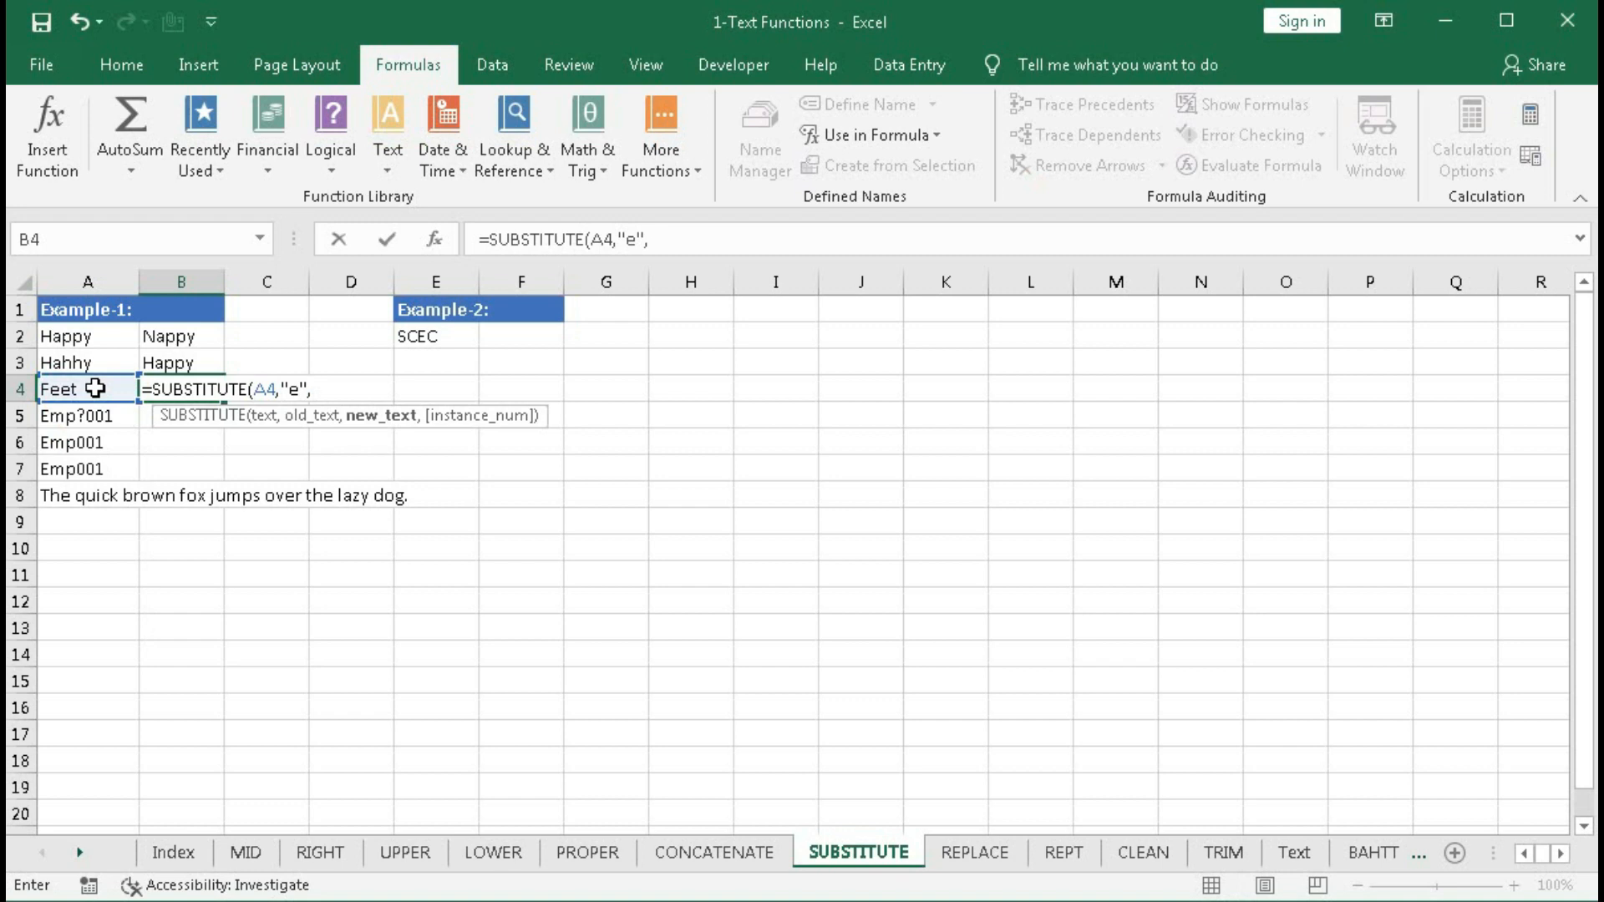
text("a",)
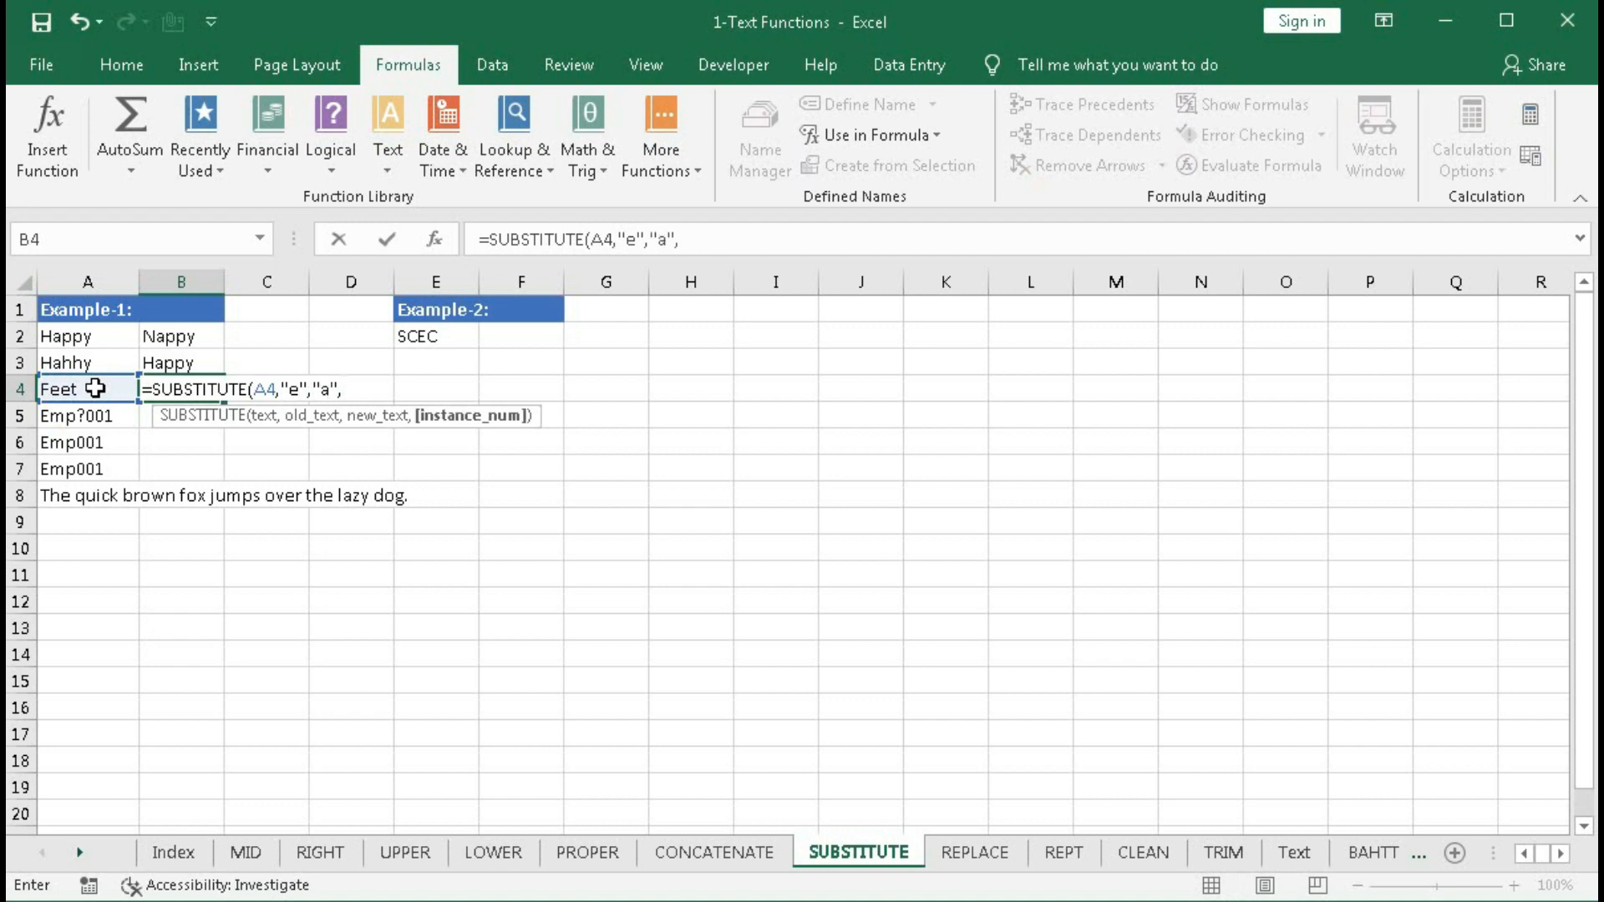
text(2))
key(Return)
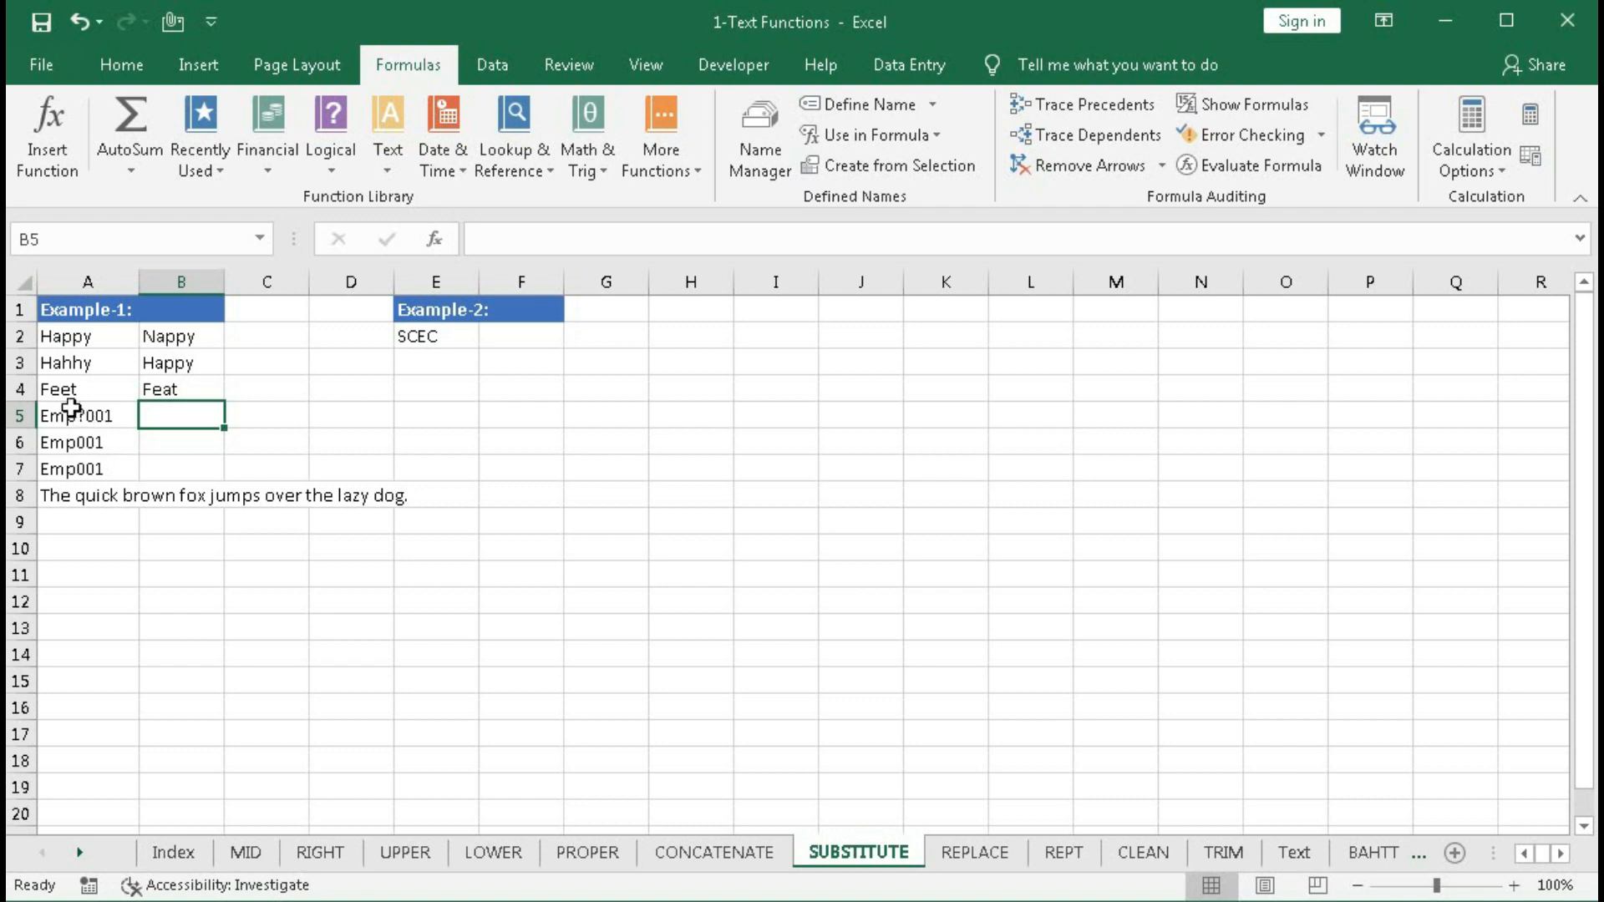
Step: Enter =SUBSTITUTE(A5,"?","") in cell B5 to remove the question mark from the employee code
click(157, 421)
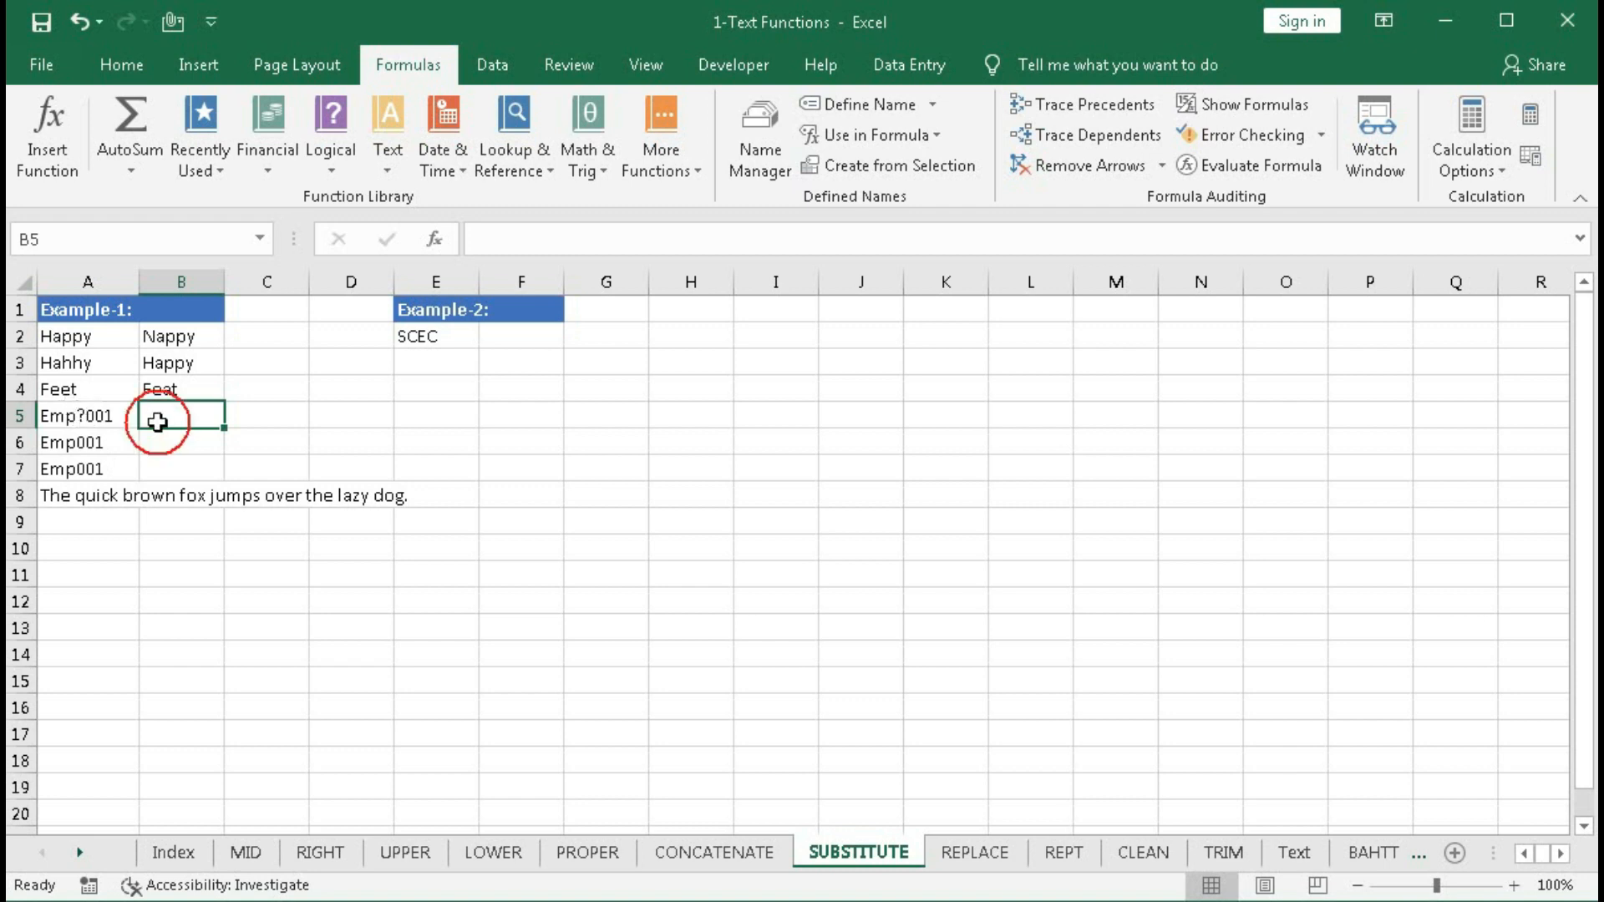
text(=SUBSTITUTE()
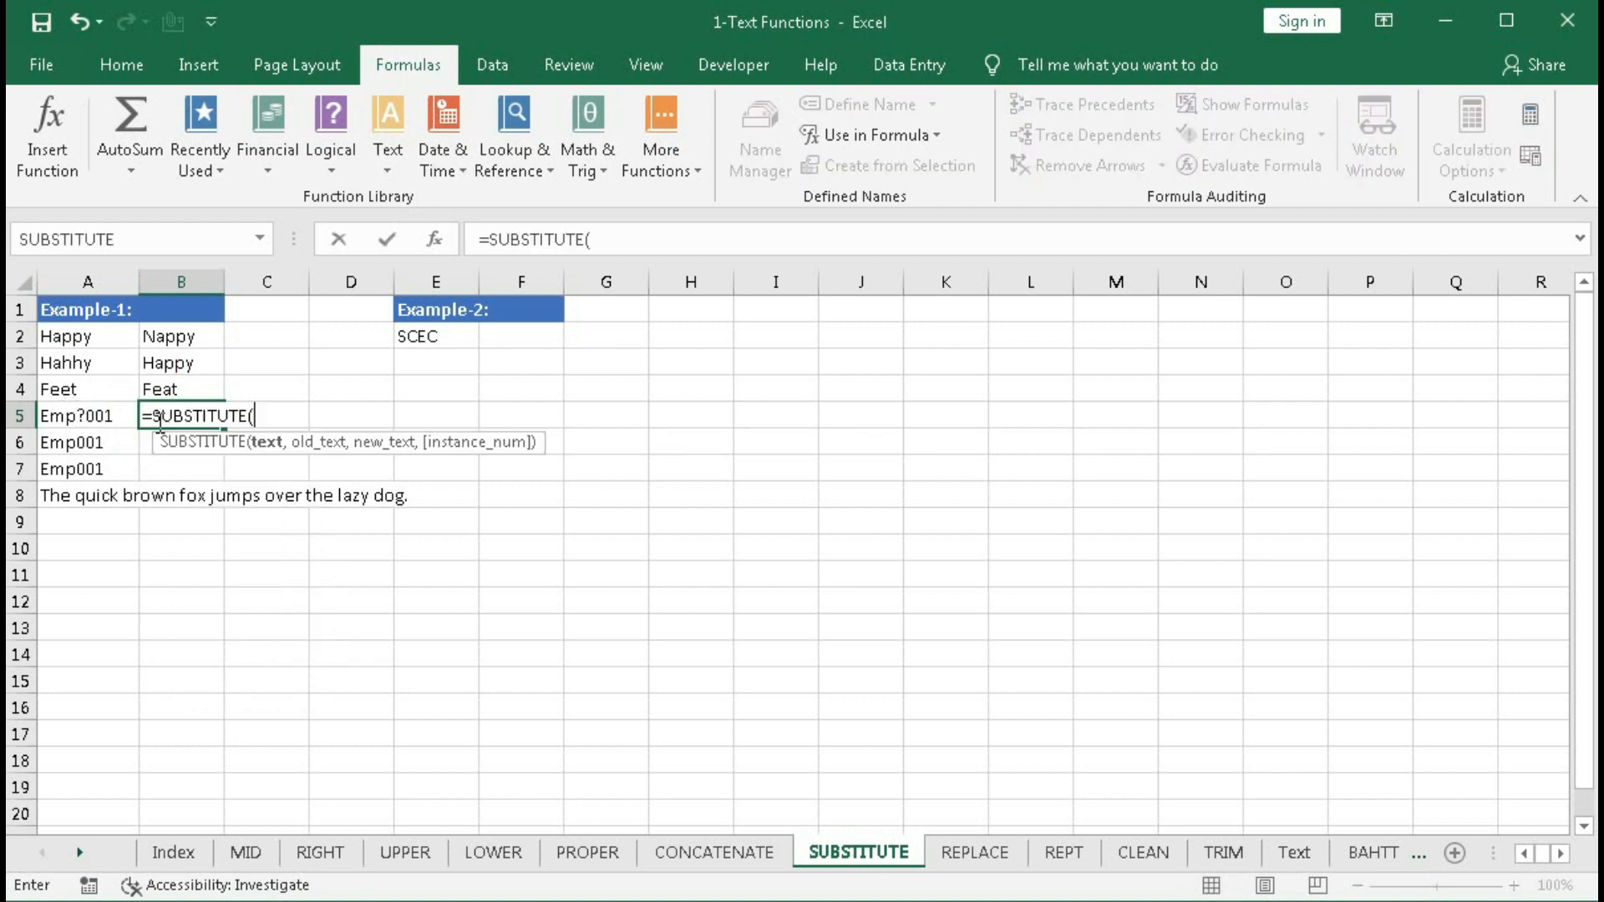
click(105, 415)
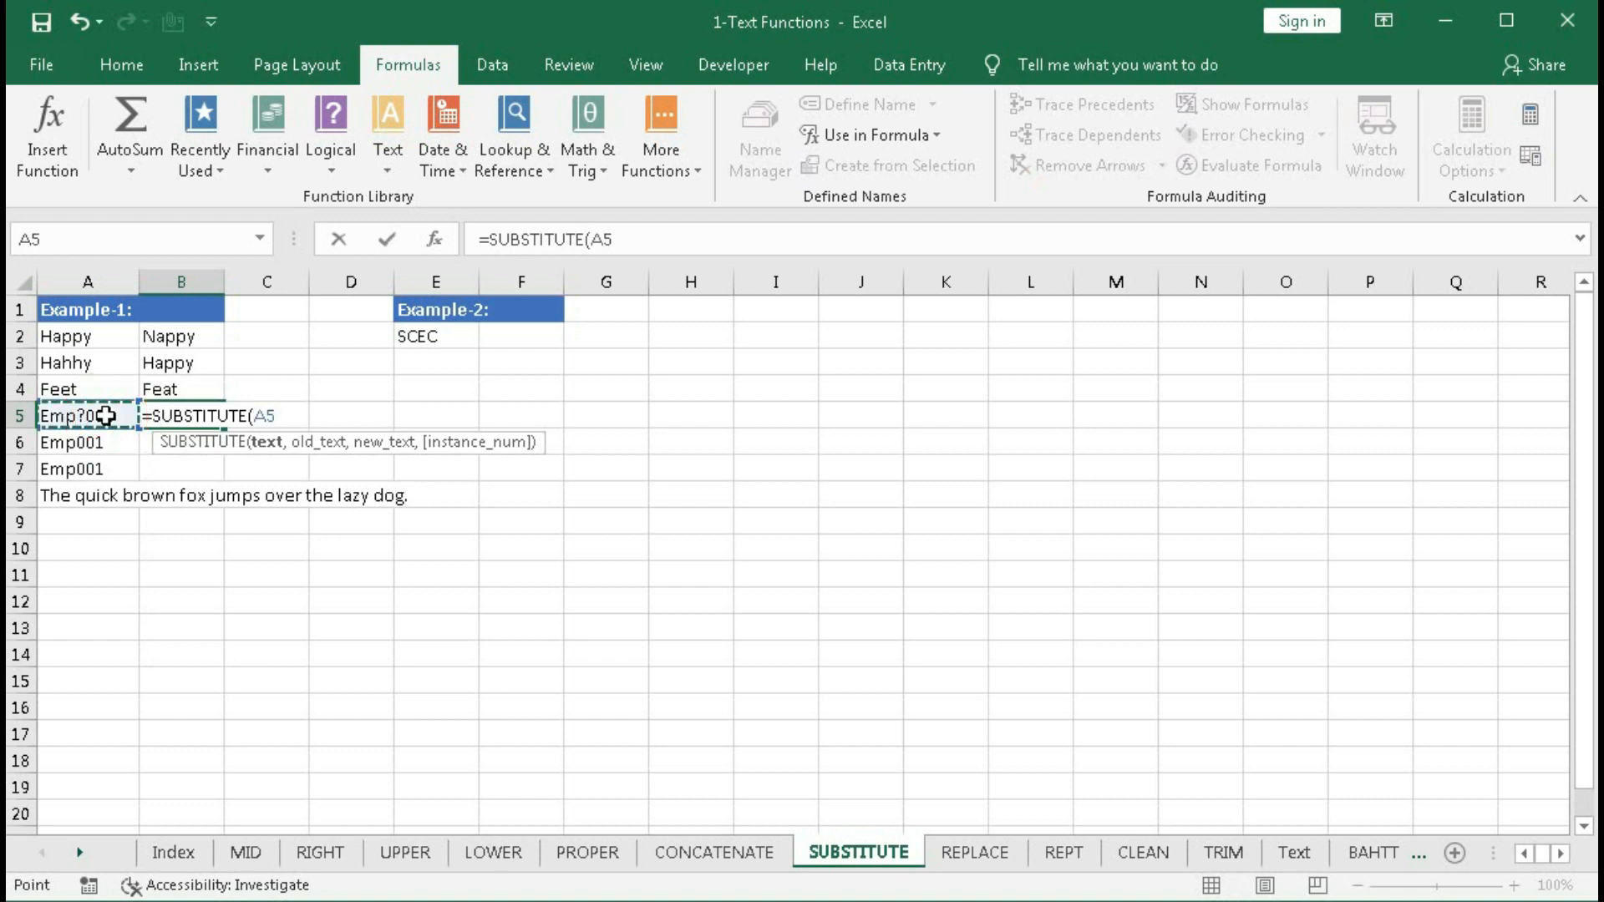
text(,)
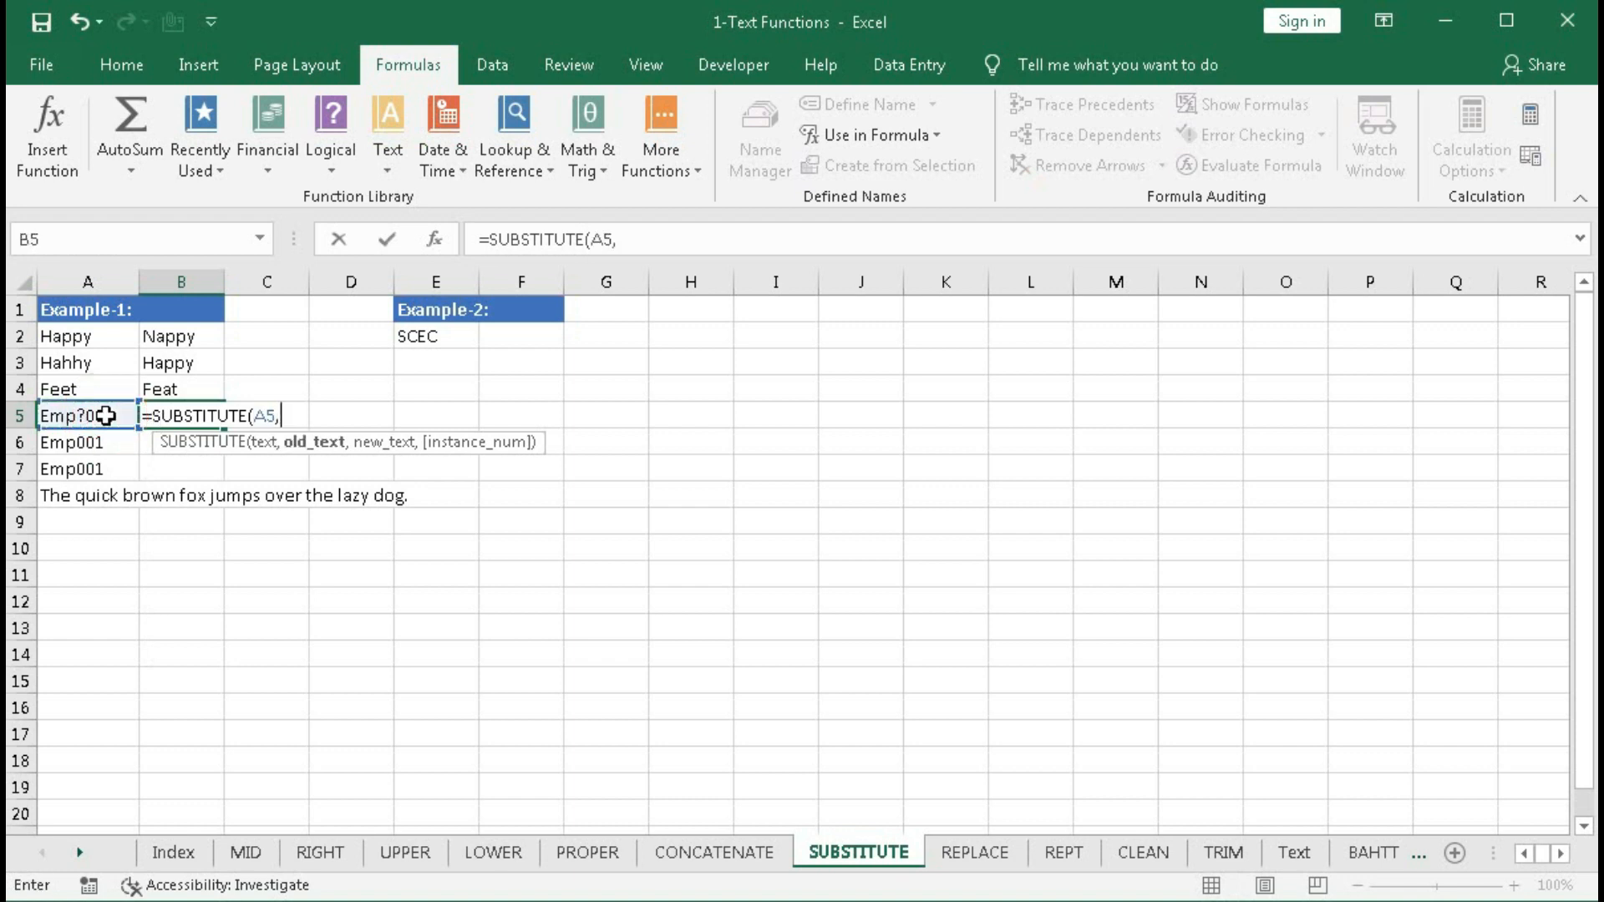
text("?",)
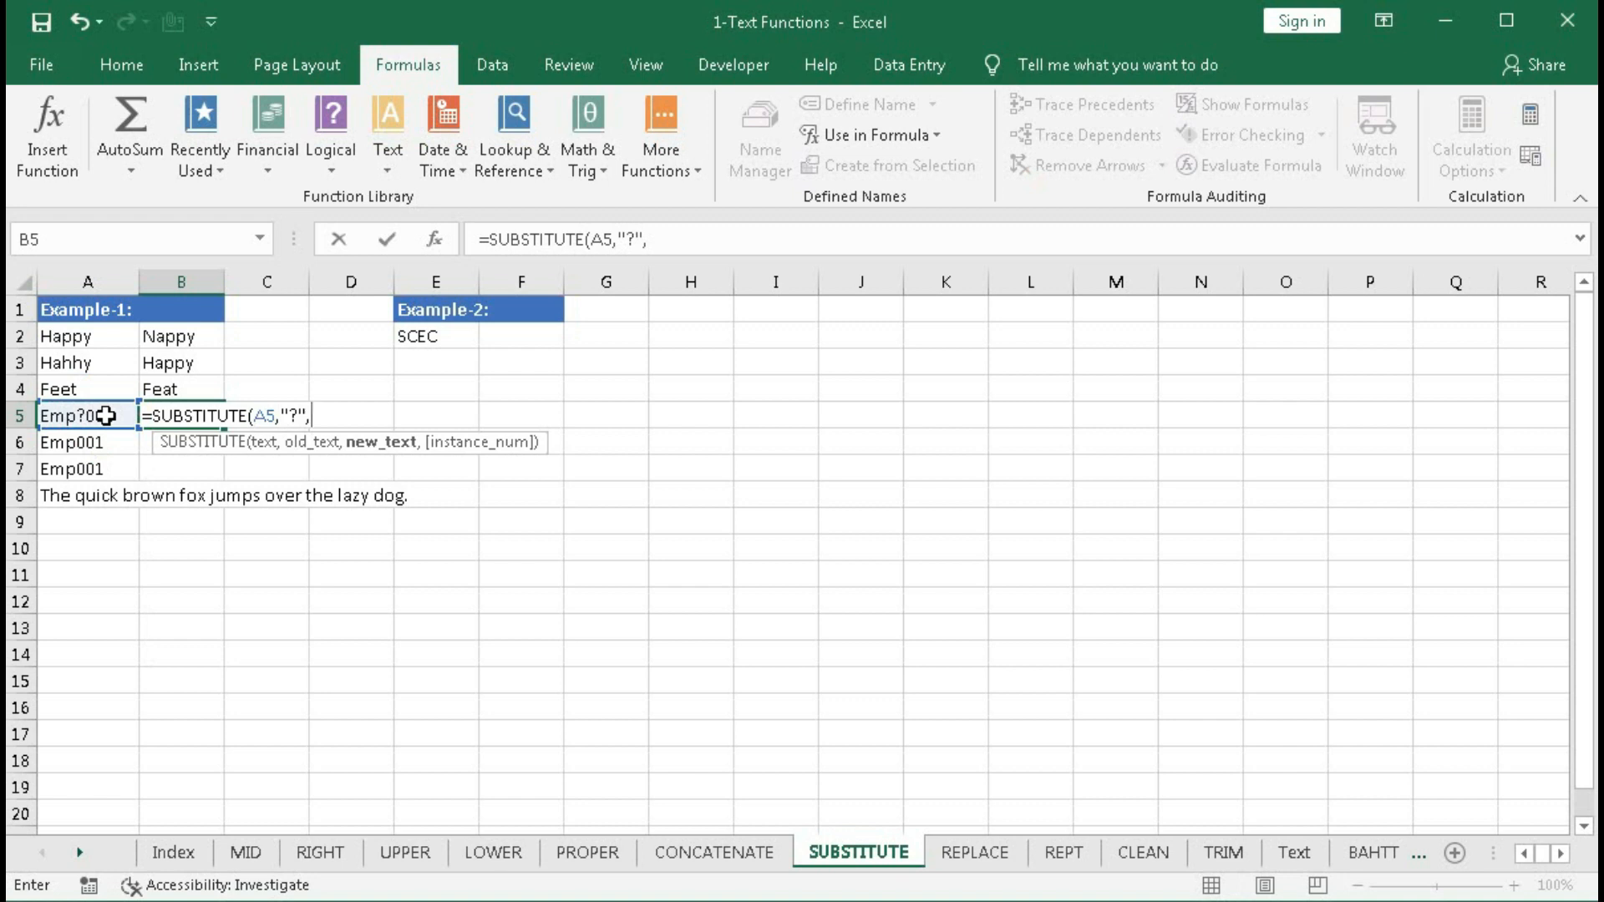
text("",)
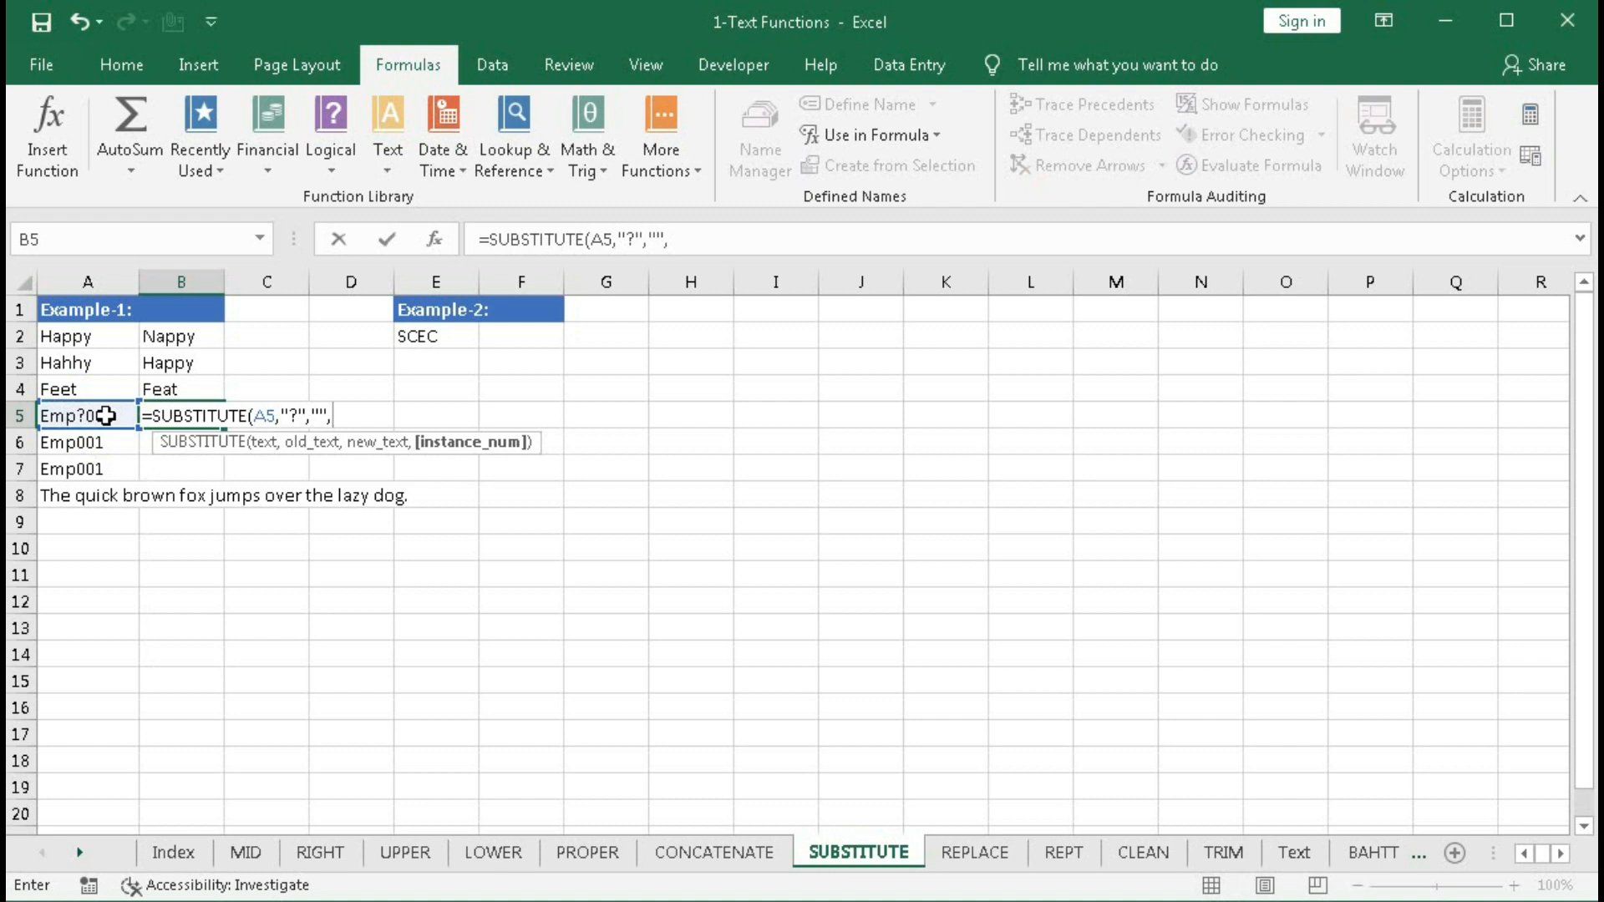
key(BackSpace)
text())
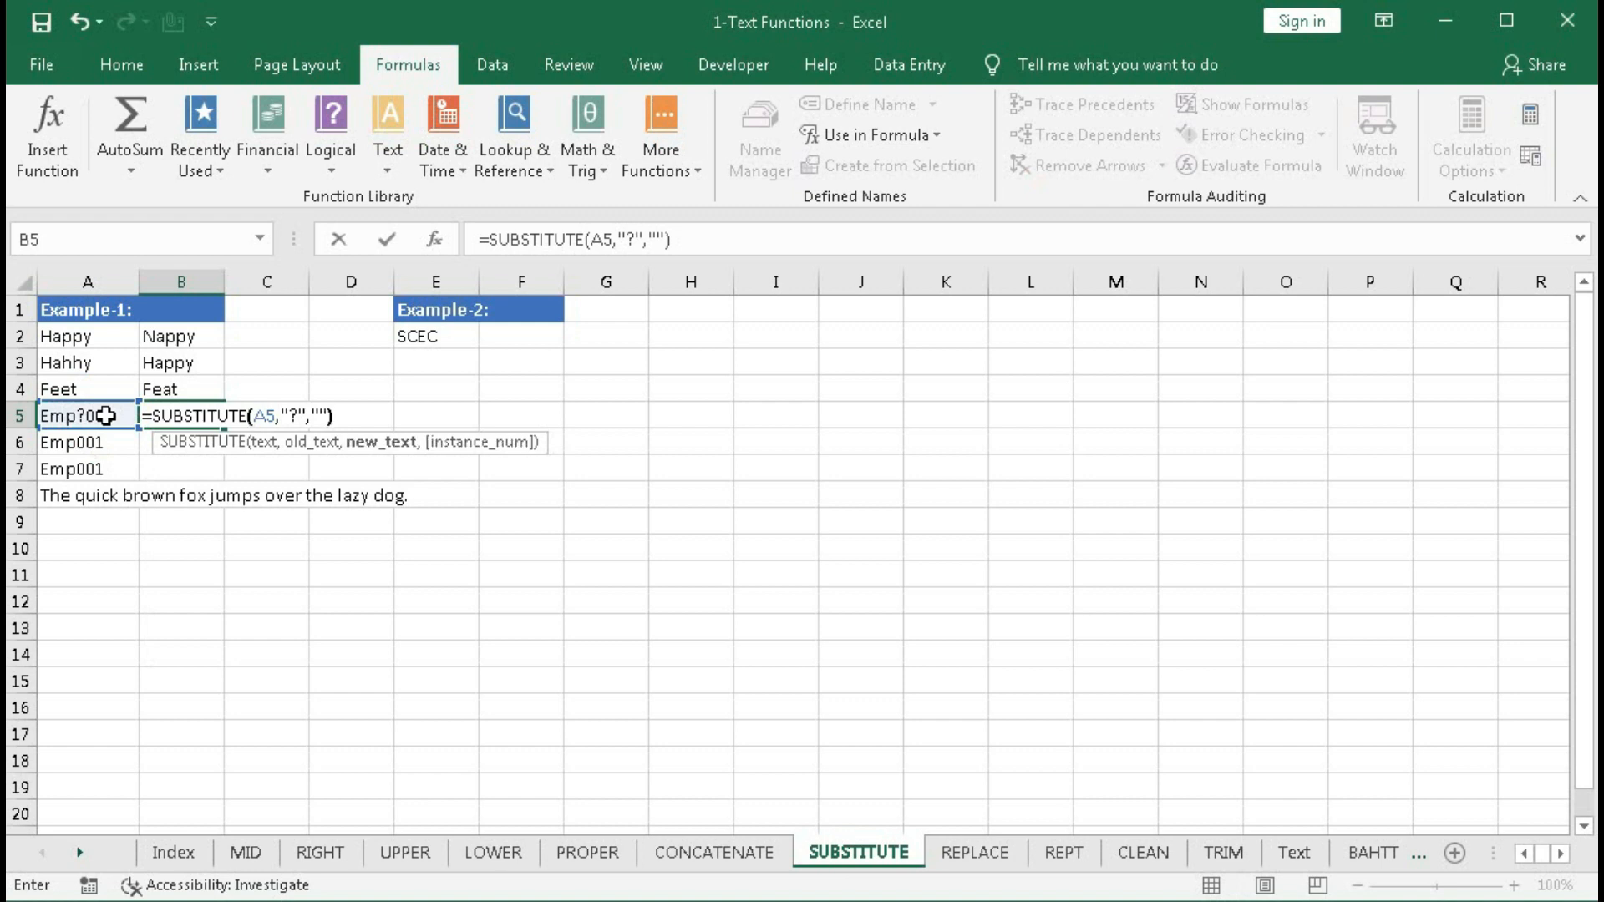
key(Return)
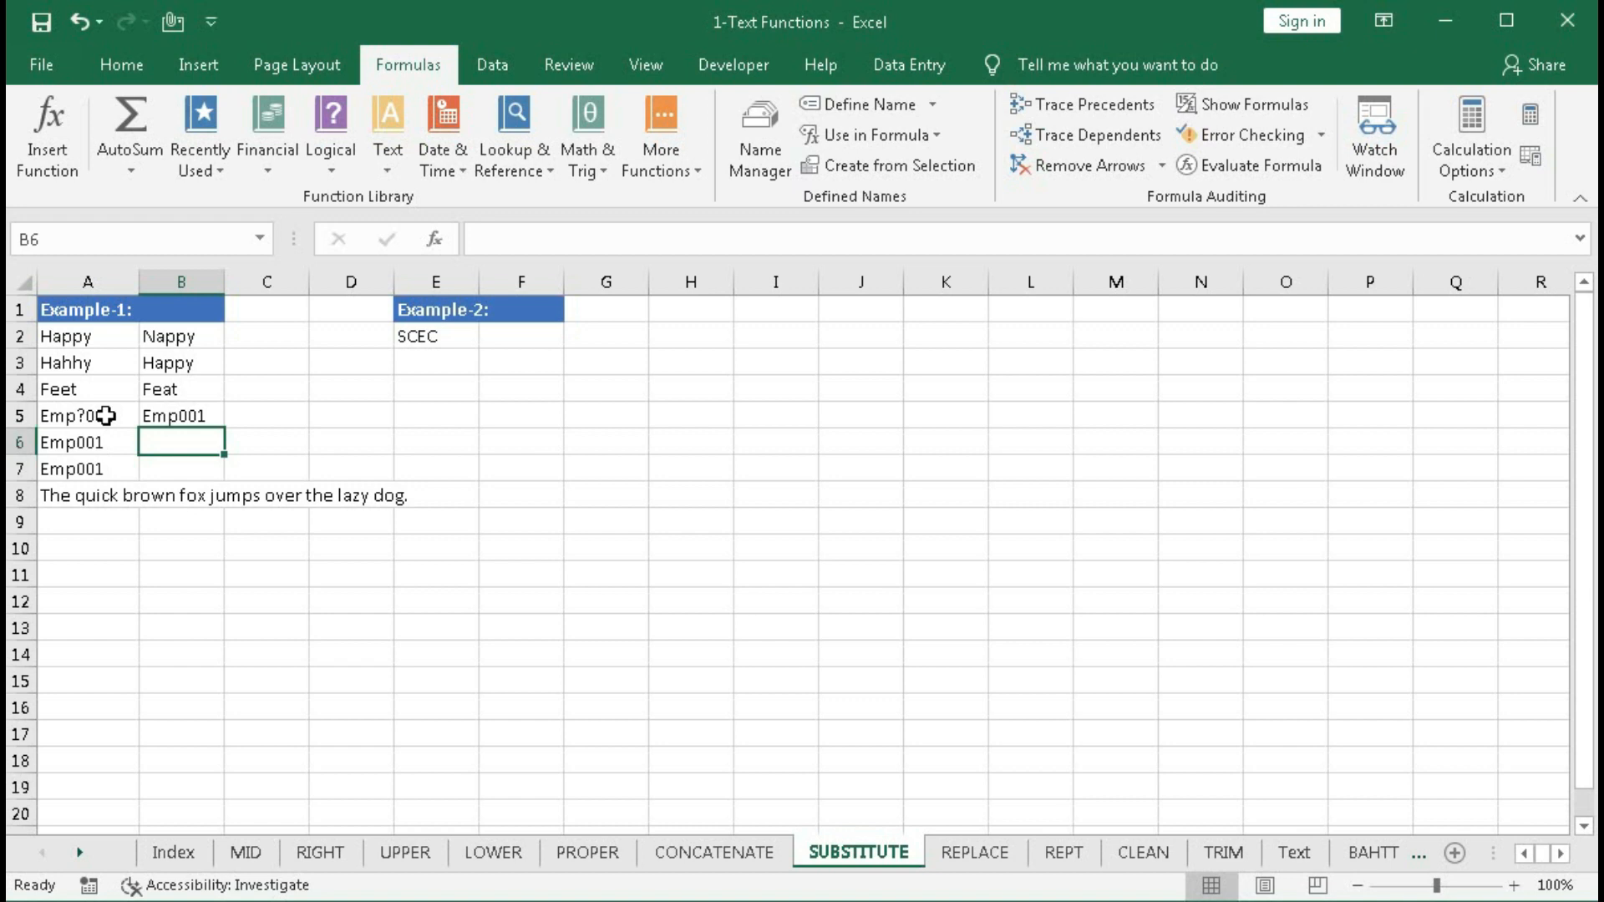
Step: Enter =SUBSTITUTE(A6,"1","2") in cell B6 to replace the 1 with 2
text(=SUBSTITUTE()
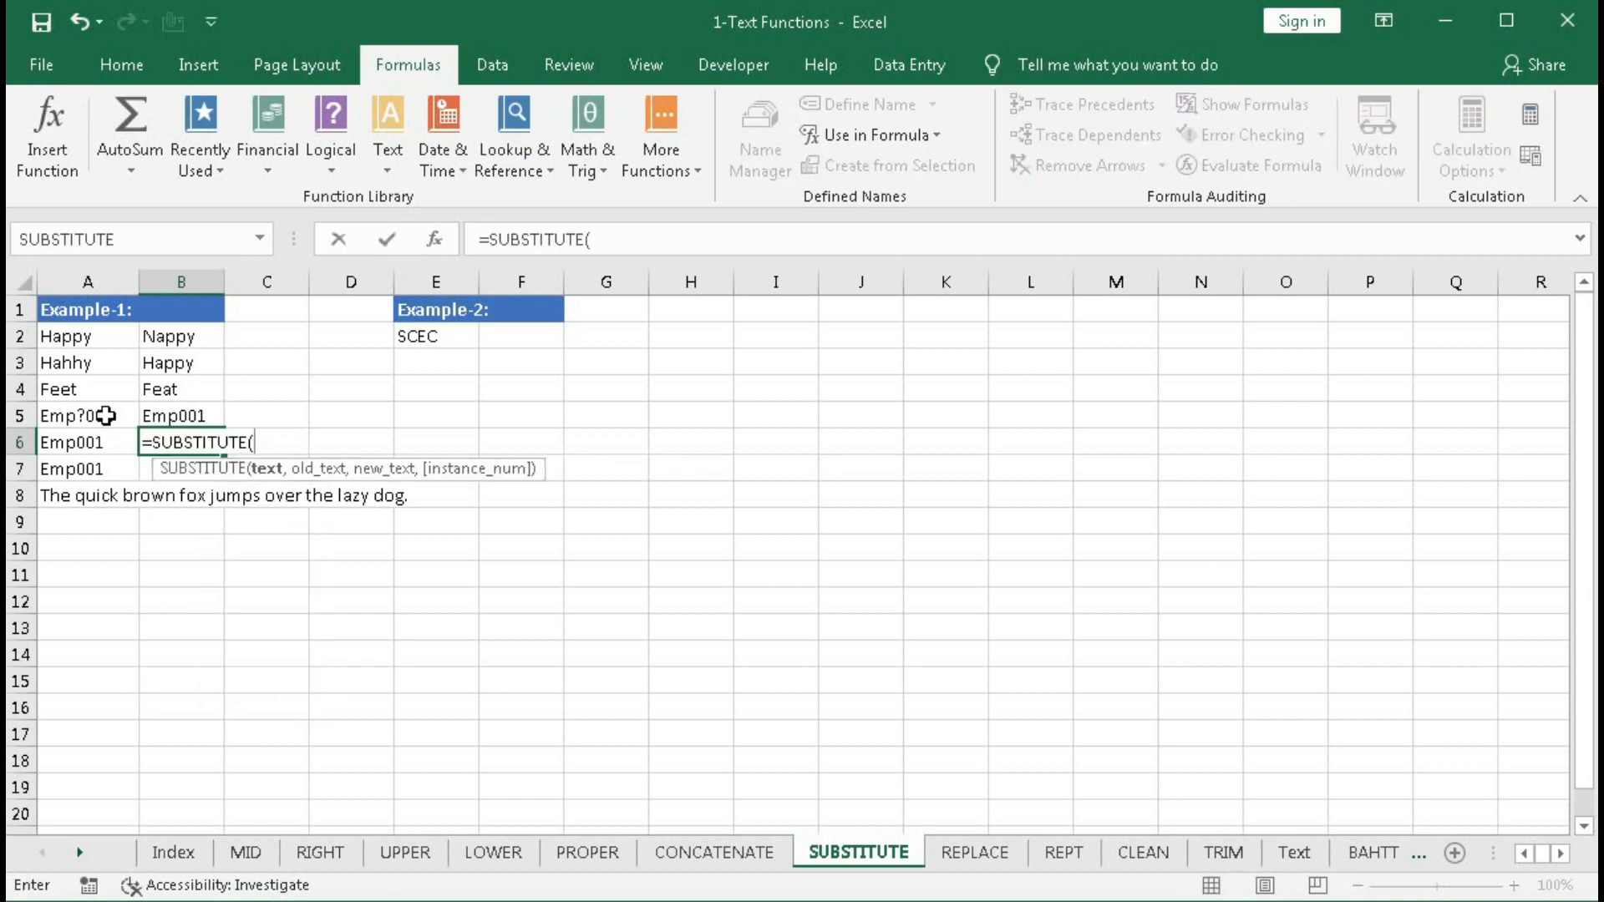
click(90, 443)
text(,)
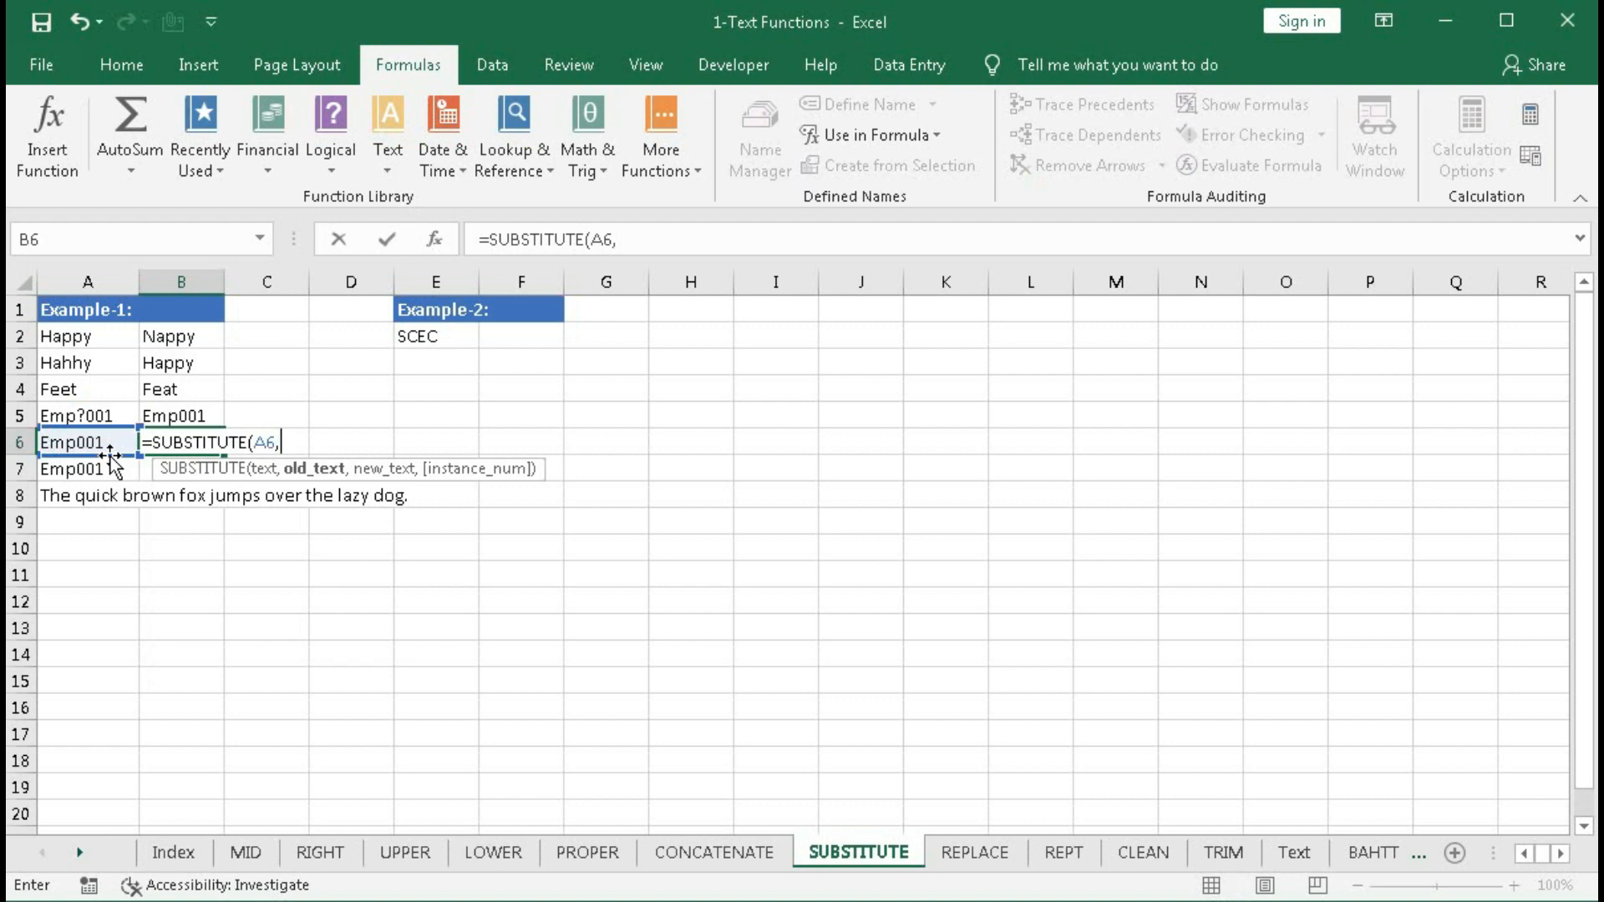
text("1",)
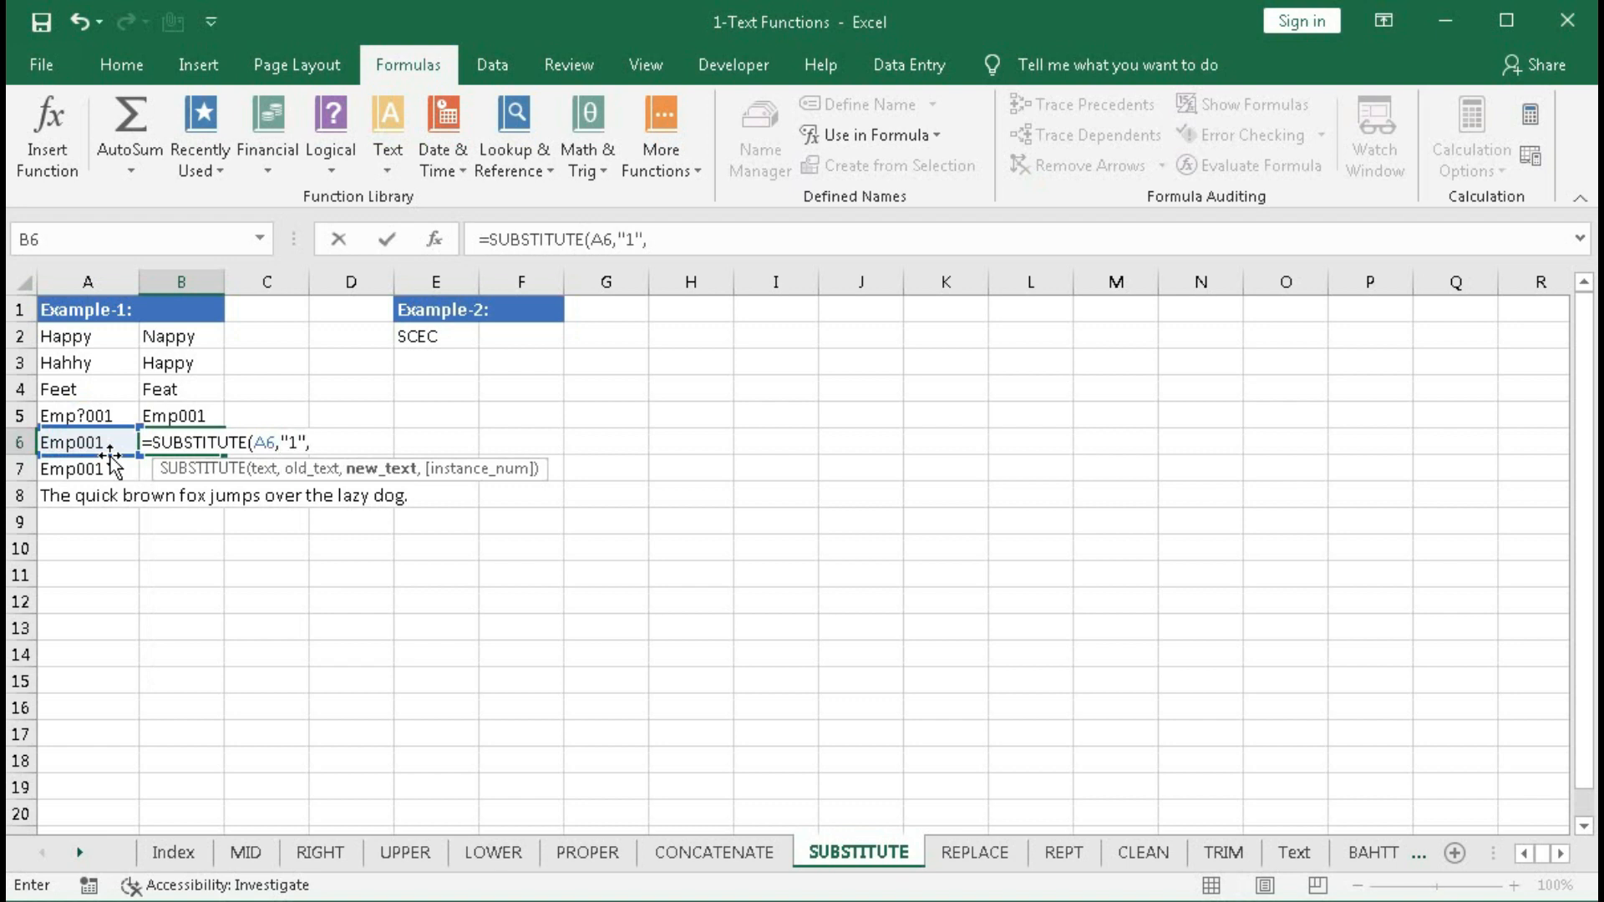
text("2"))
key(Return)
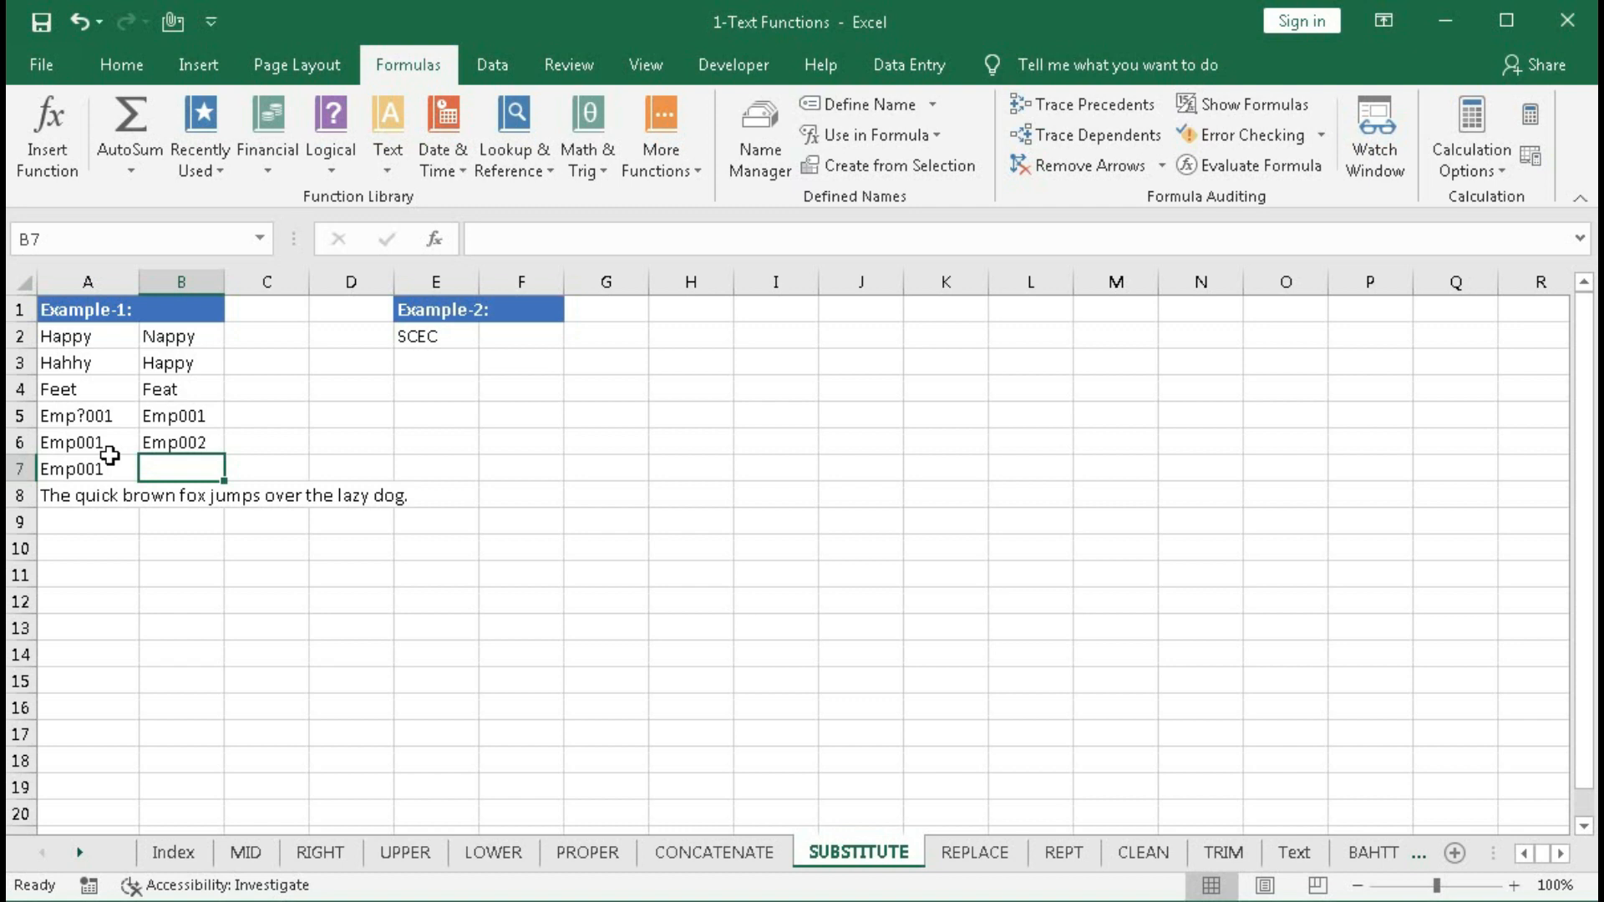
Step: Enter =SUBSTITUTE(A7,"0","1",2) in cell B7 to replace only the second 0 with 1
text(=sub)
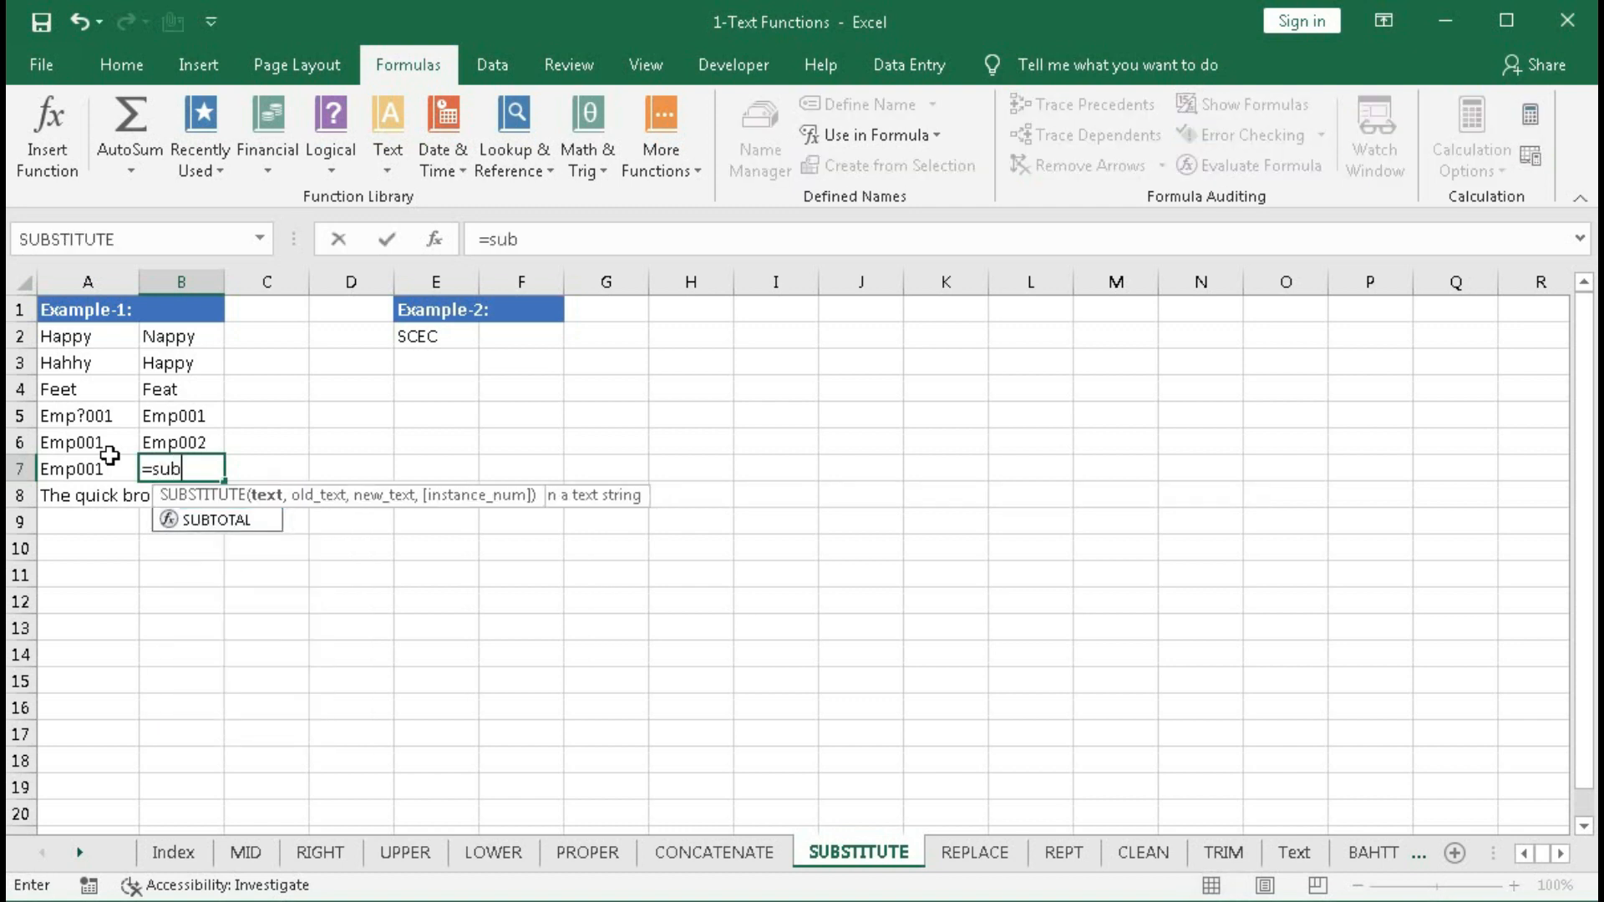
key(Tab)
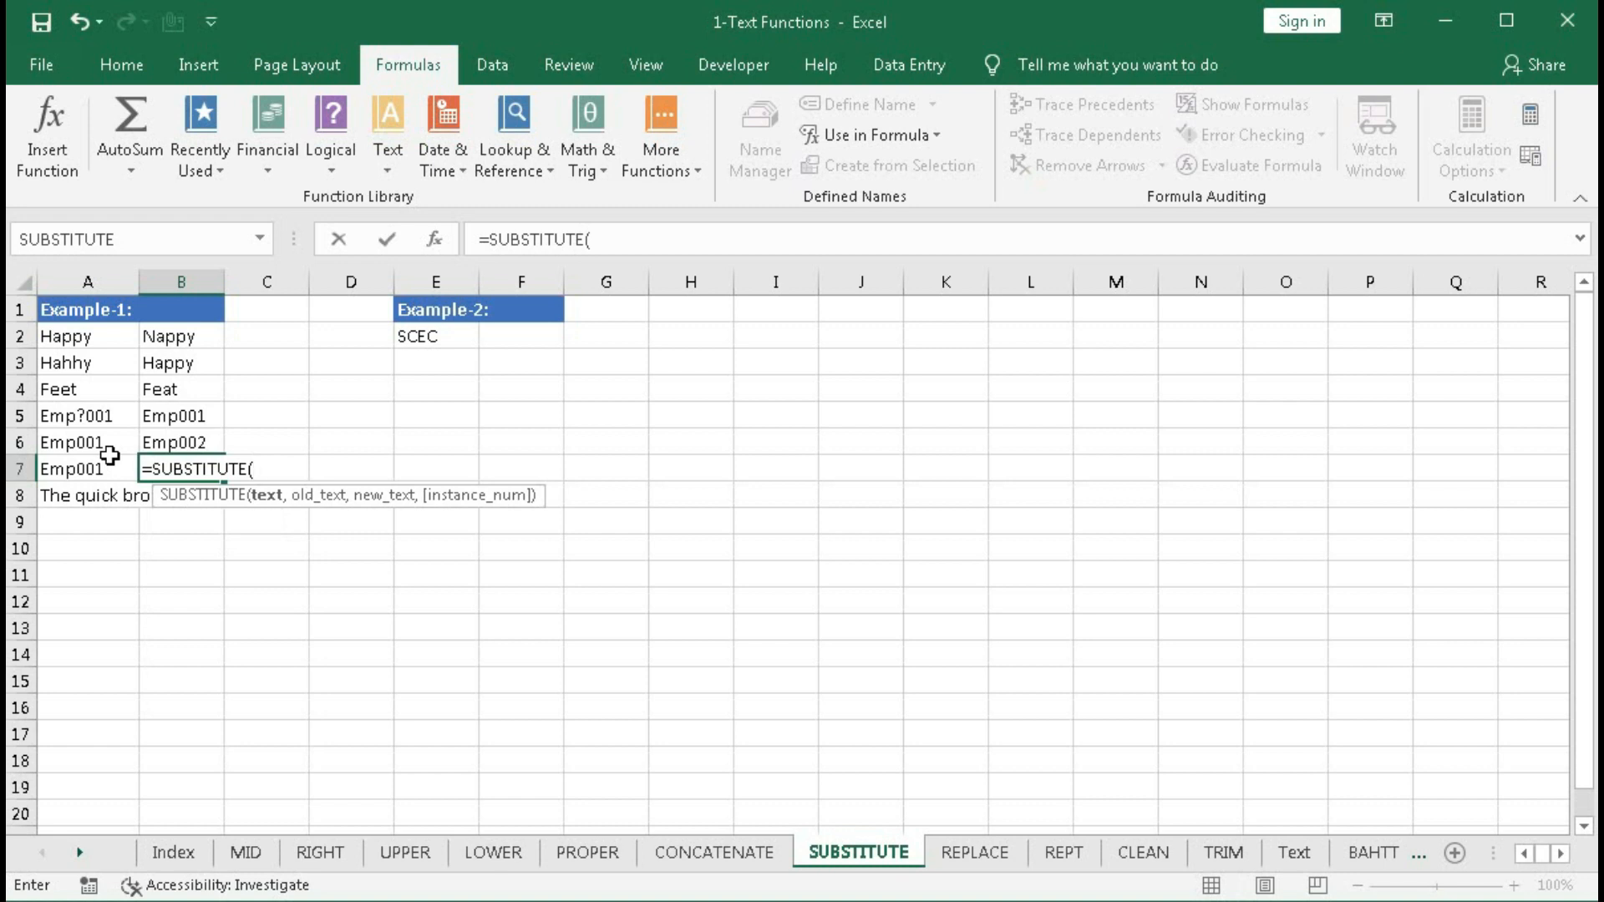
click(106, 465)
text(,)
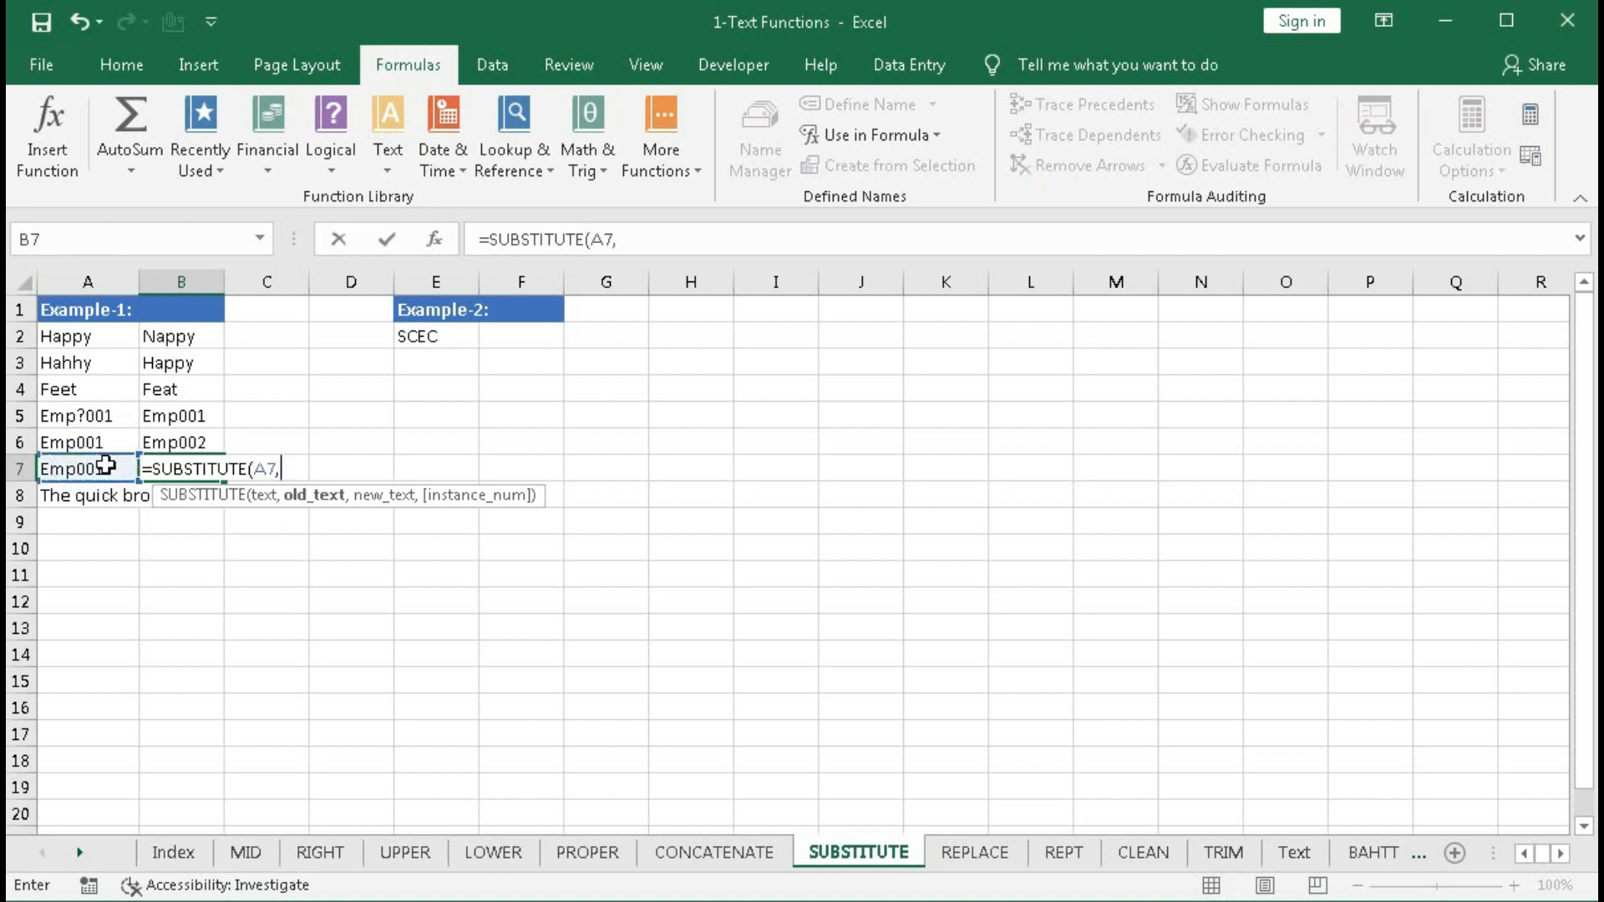
text("0",)
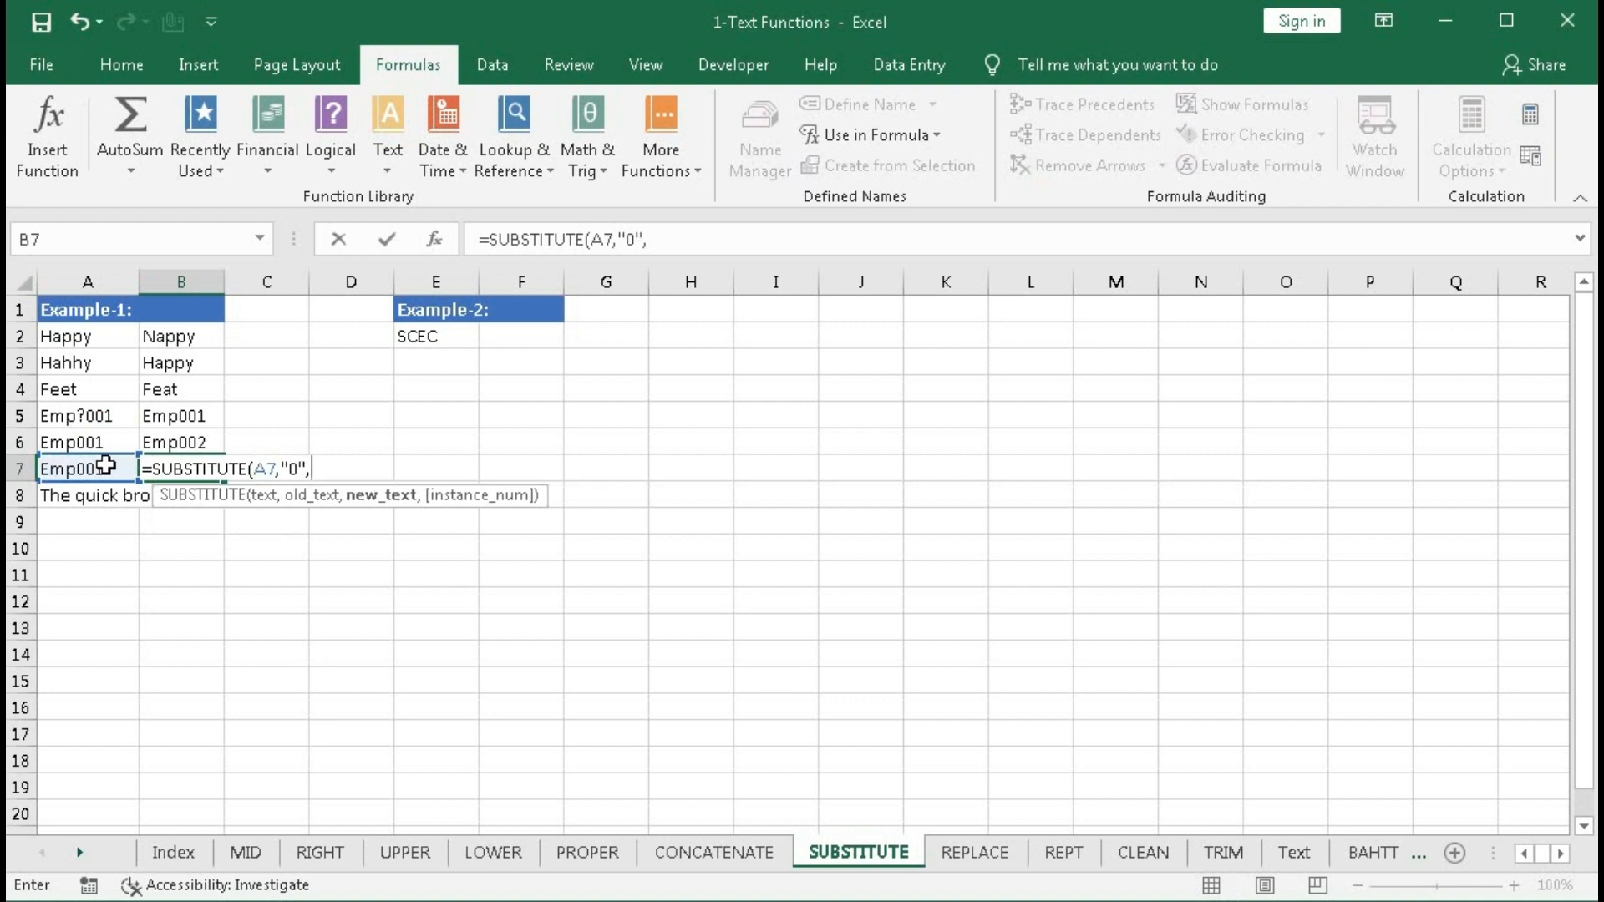
text("1",)
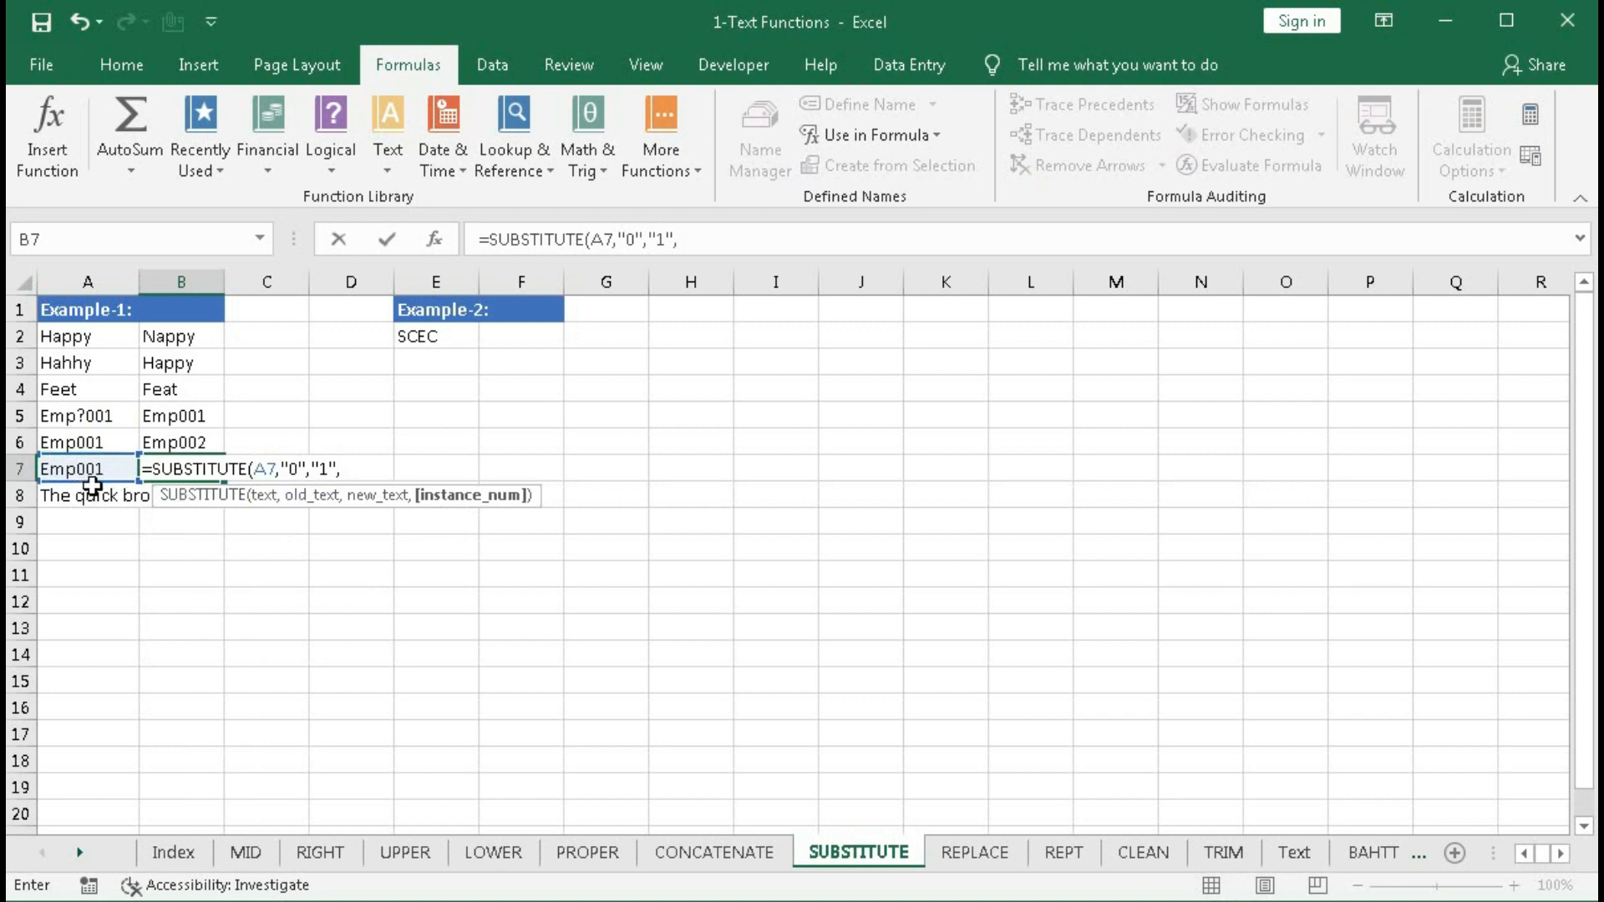
text(2))
key(Return)
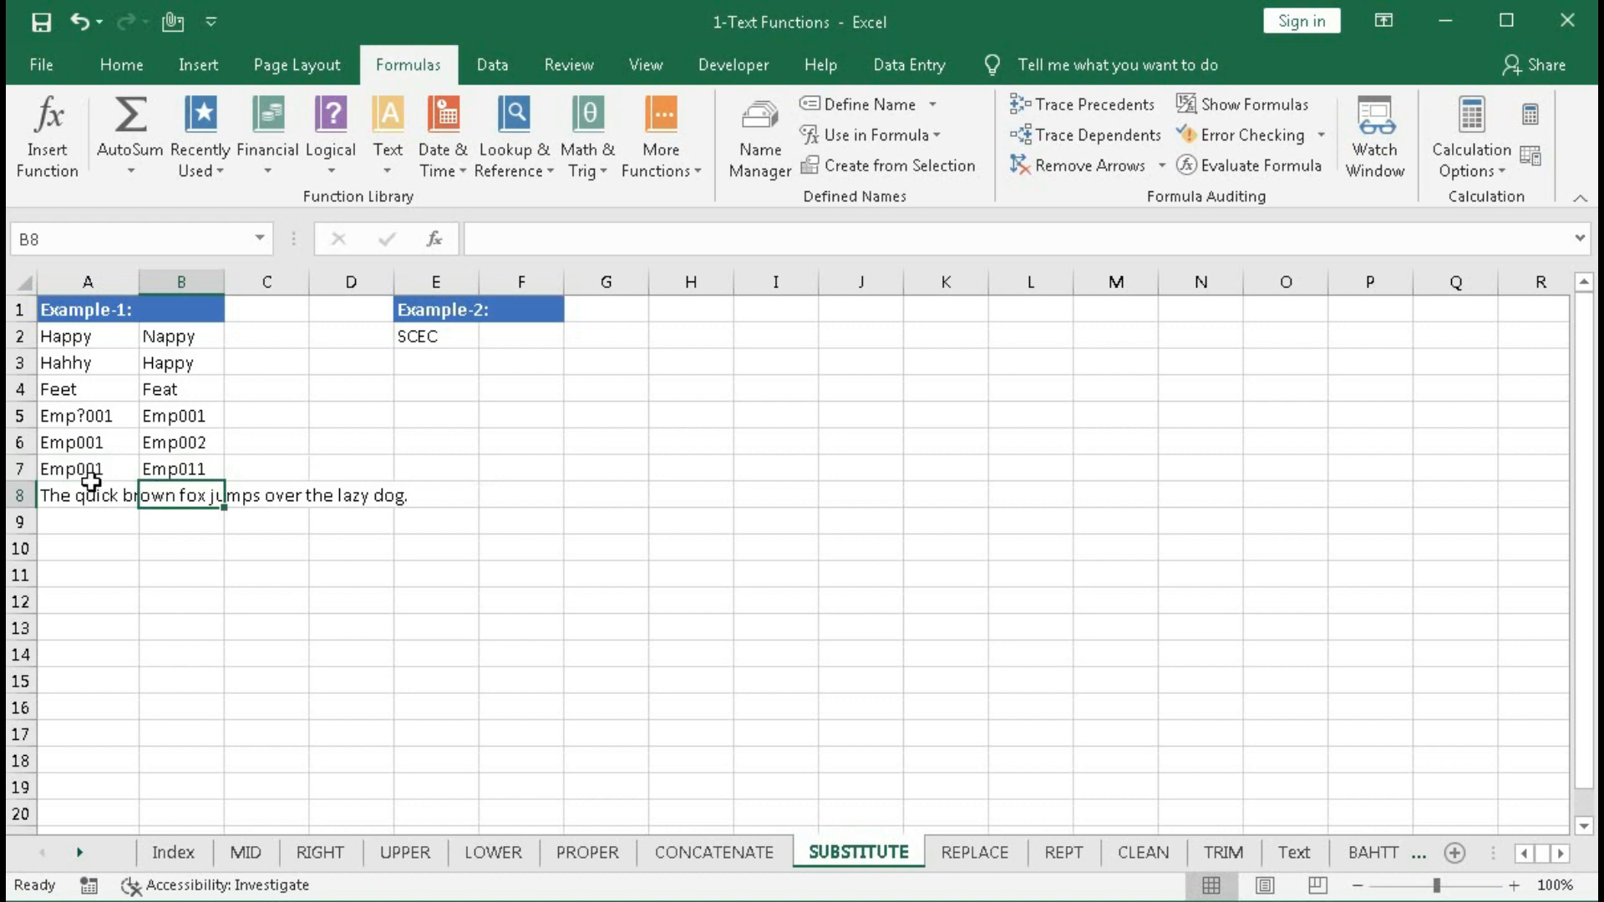
Step: Set the instance number in B7's SUBSTITUTE formula to 1 so the first 0 is replaced
double_click(152, 472)
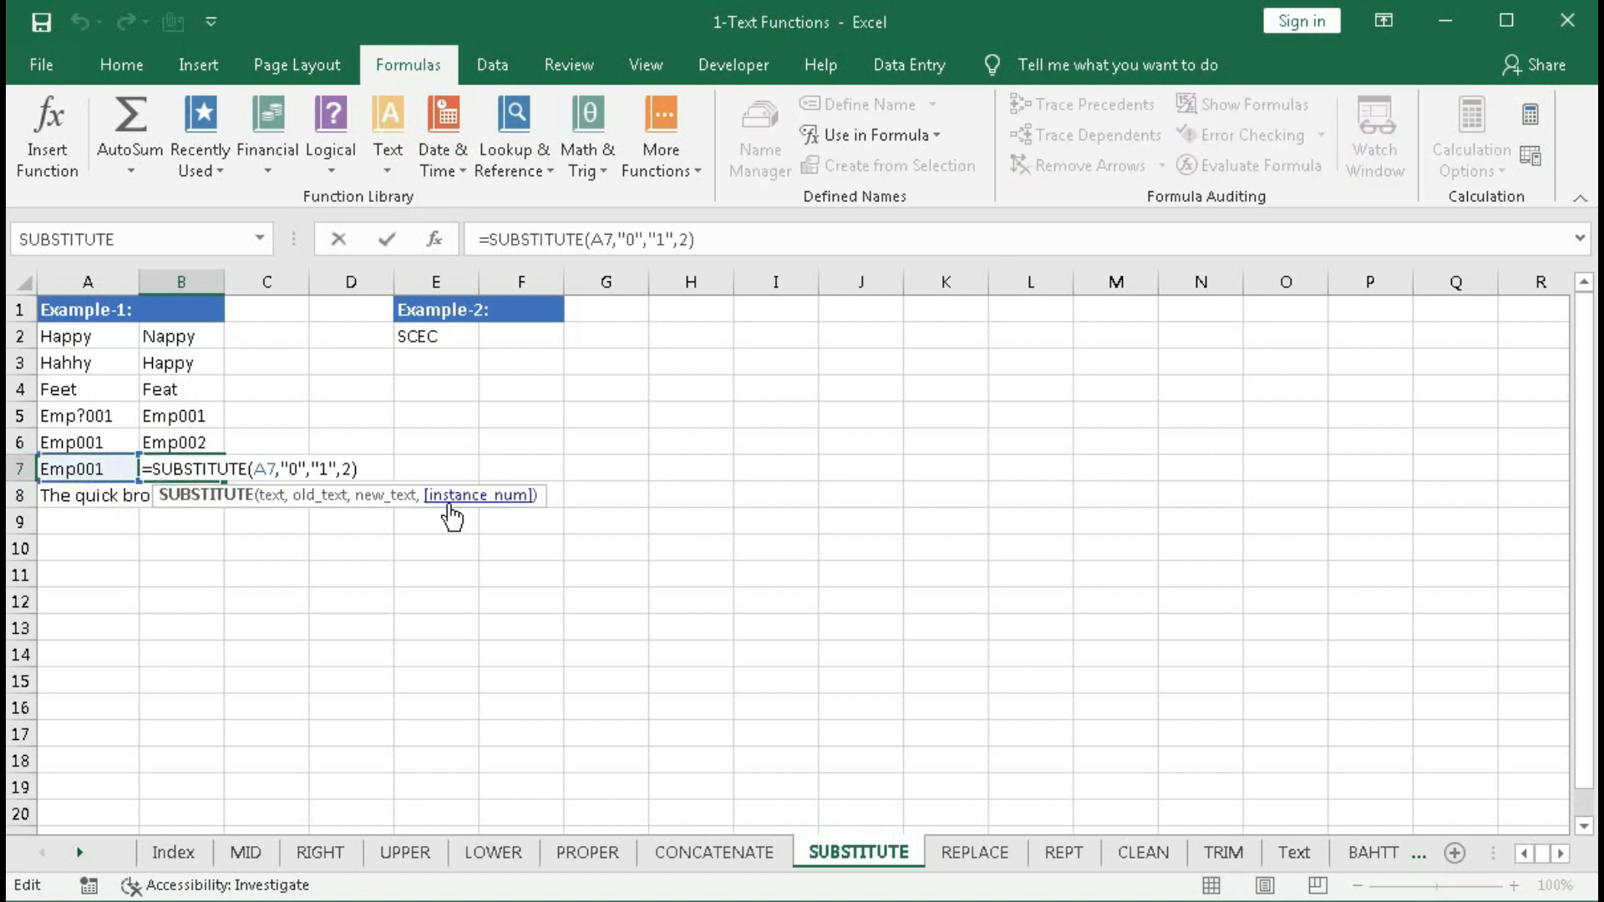
click(451, 499)
text(1)
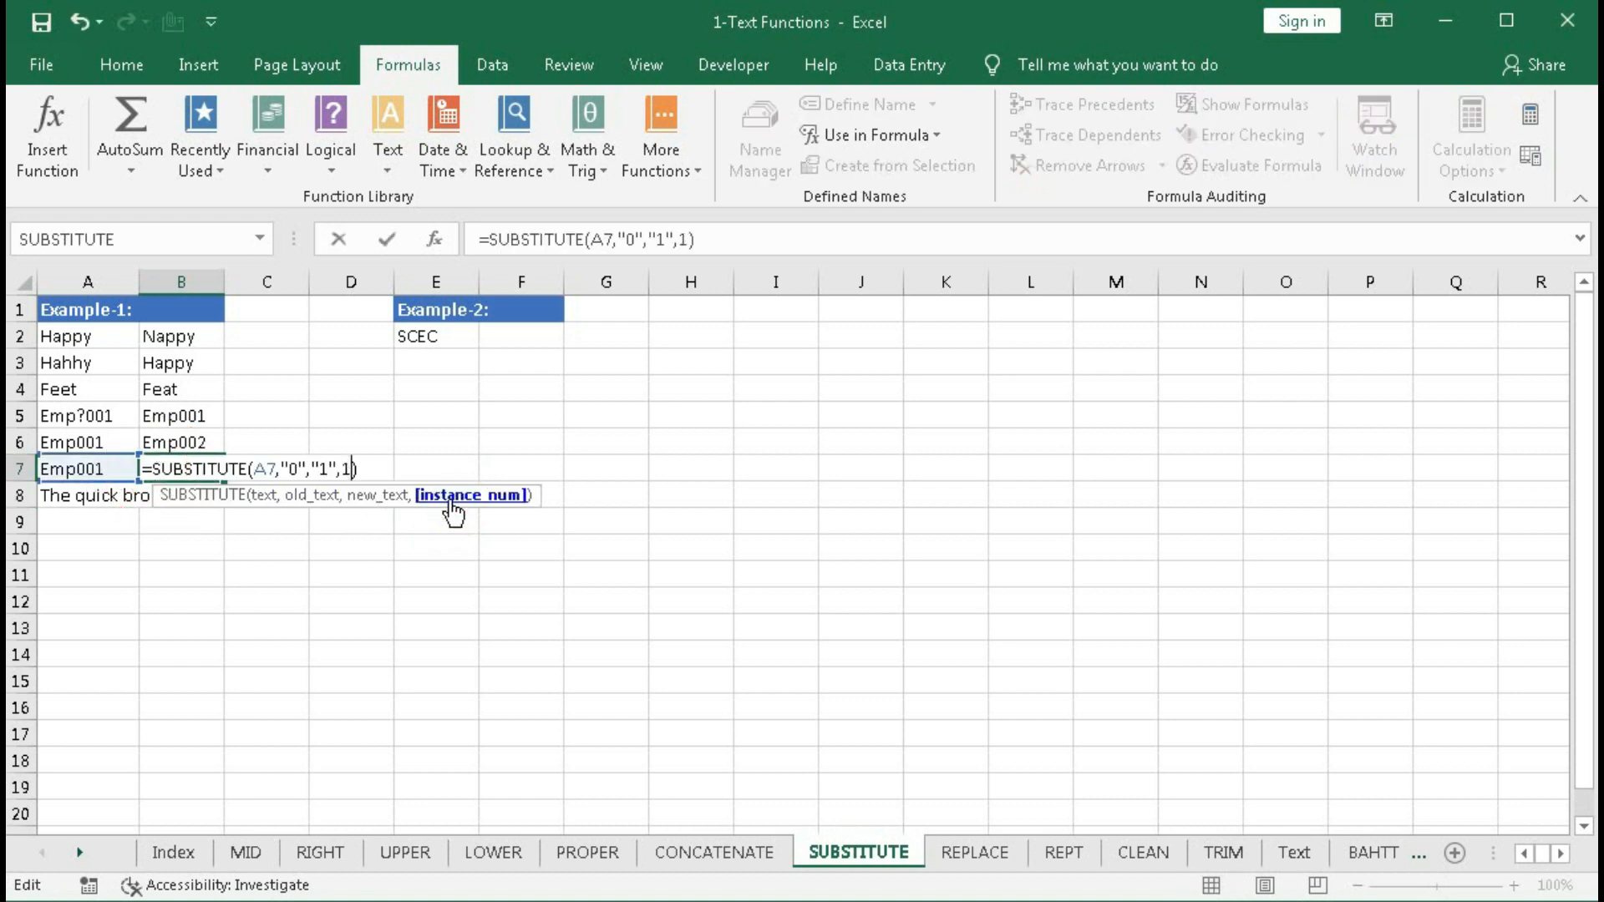
key(Return)
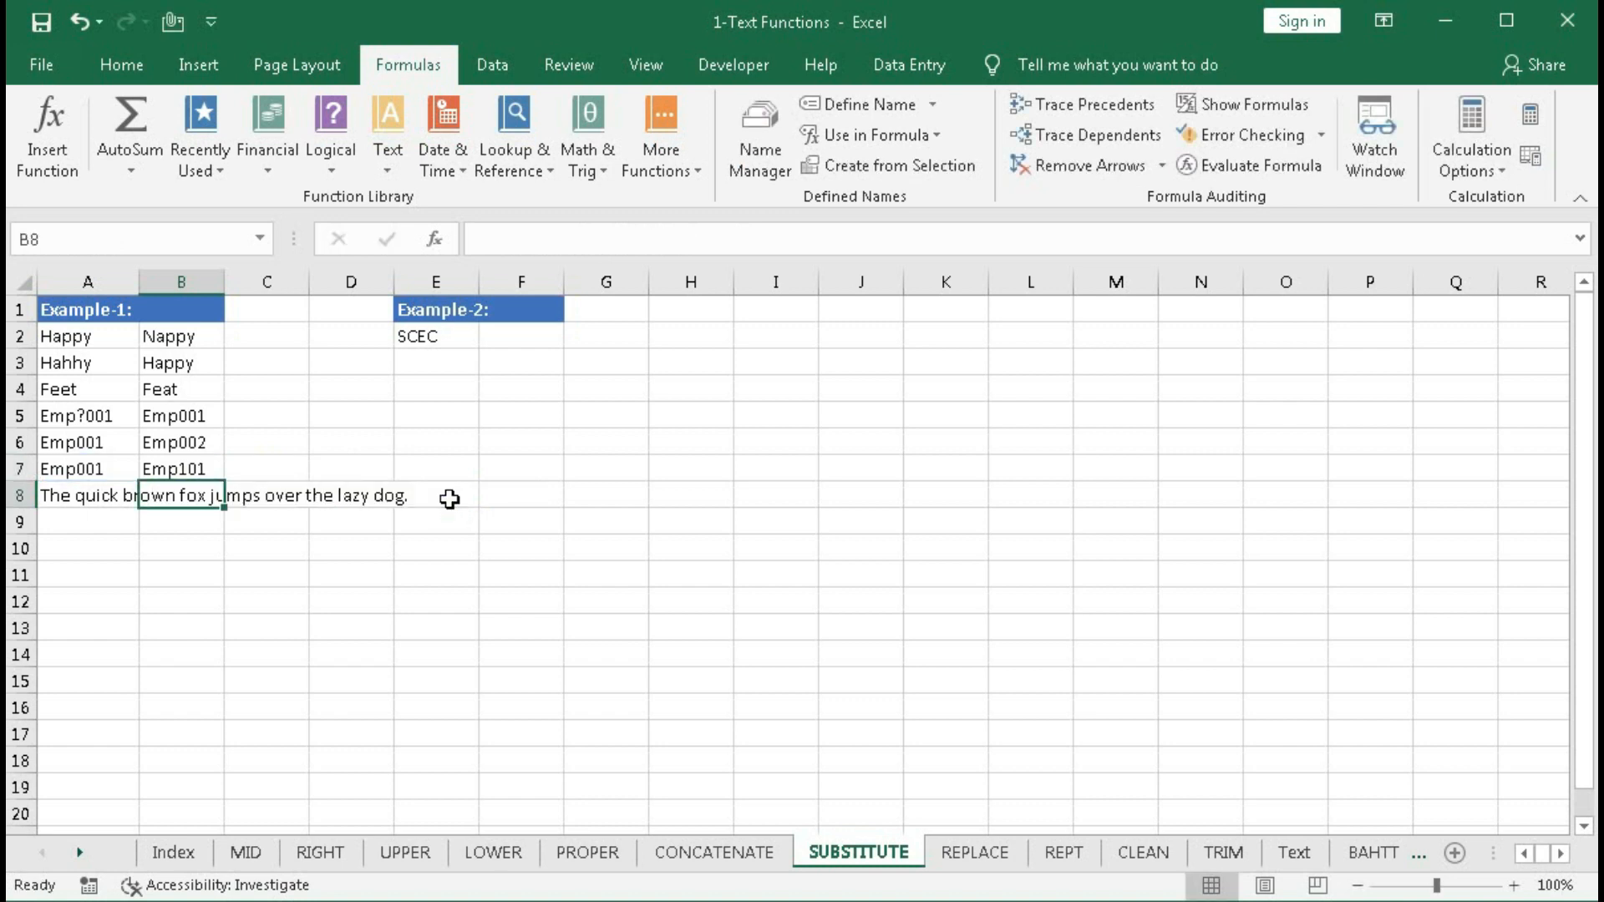
Step: Enter =SUBSTITUTE(A8,"the","a") in cell A9 to replace lowercase "the" with "a" in the sentence
click(69, 520)
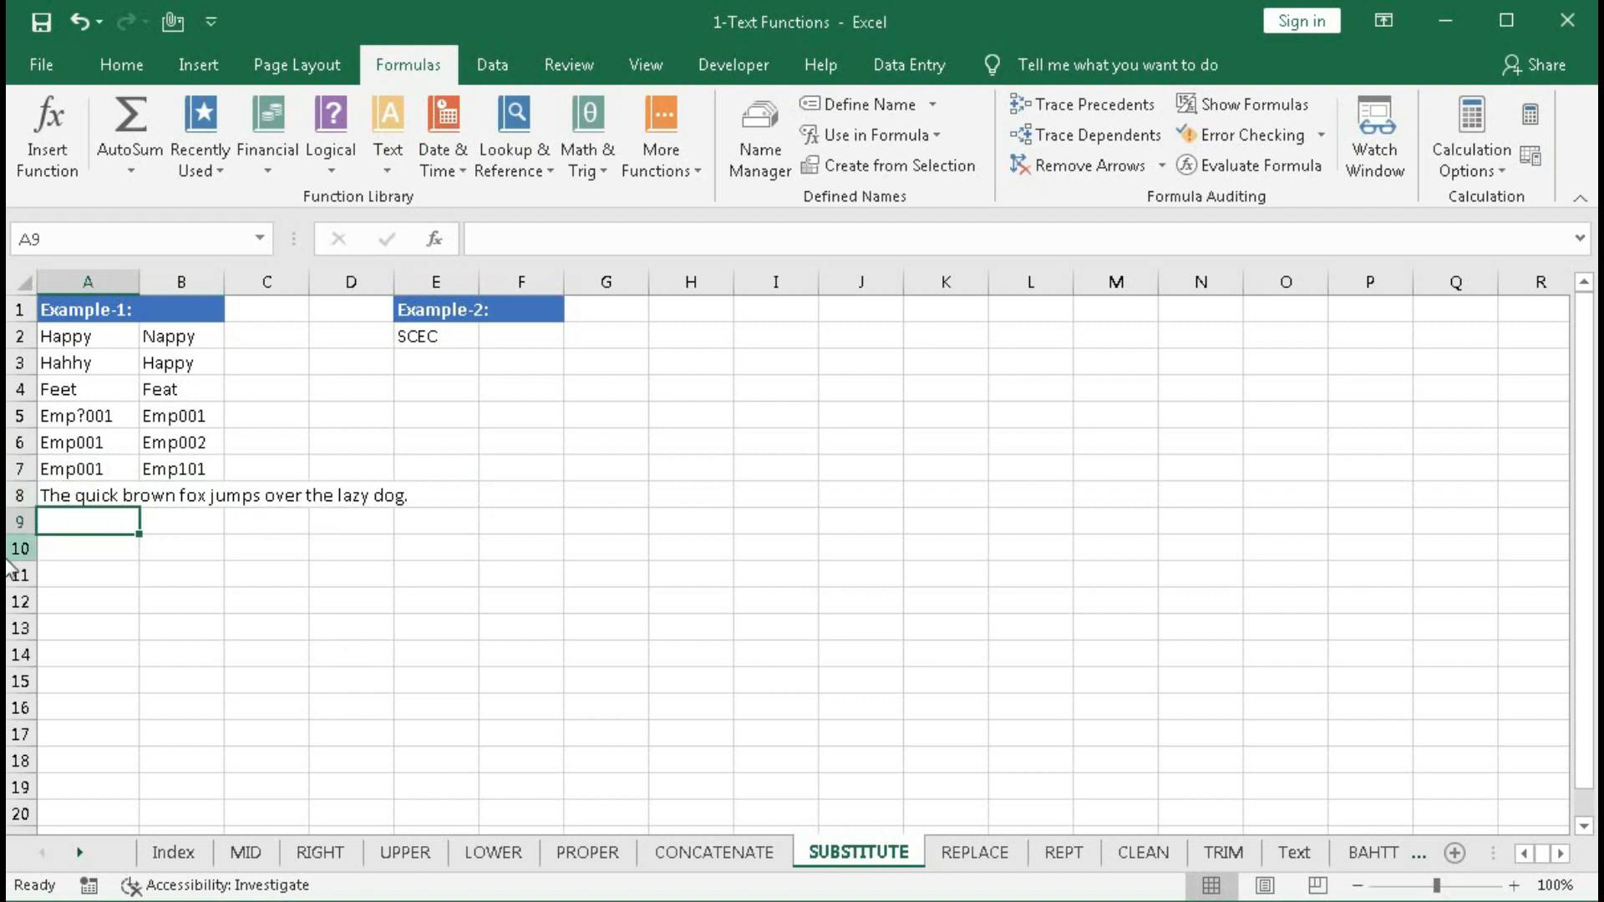
text(=sub)
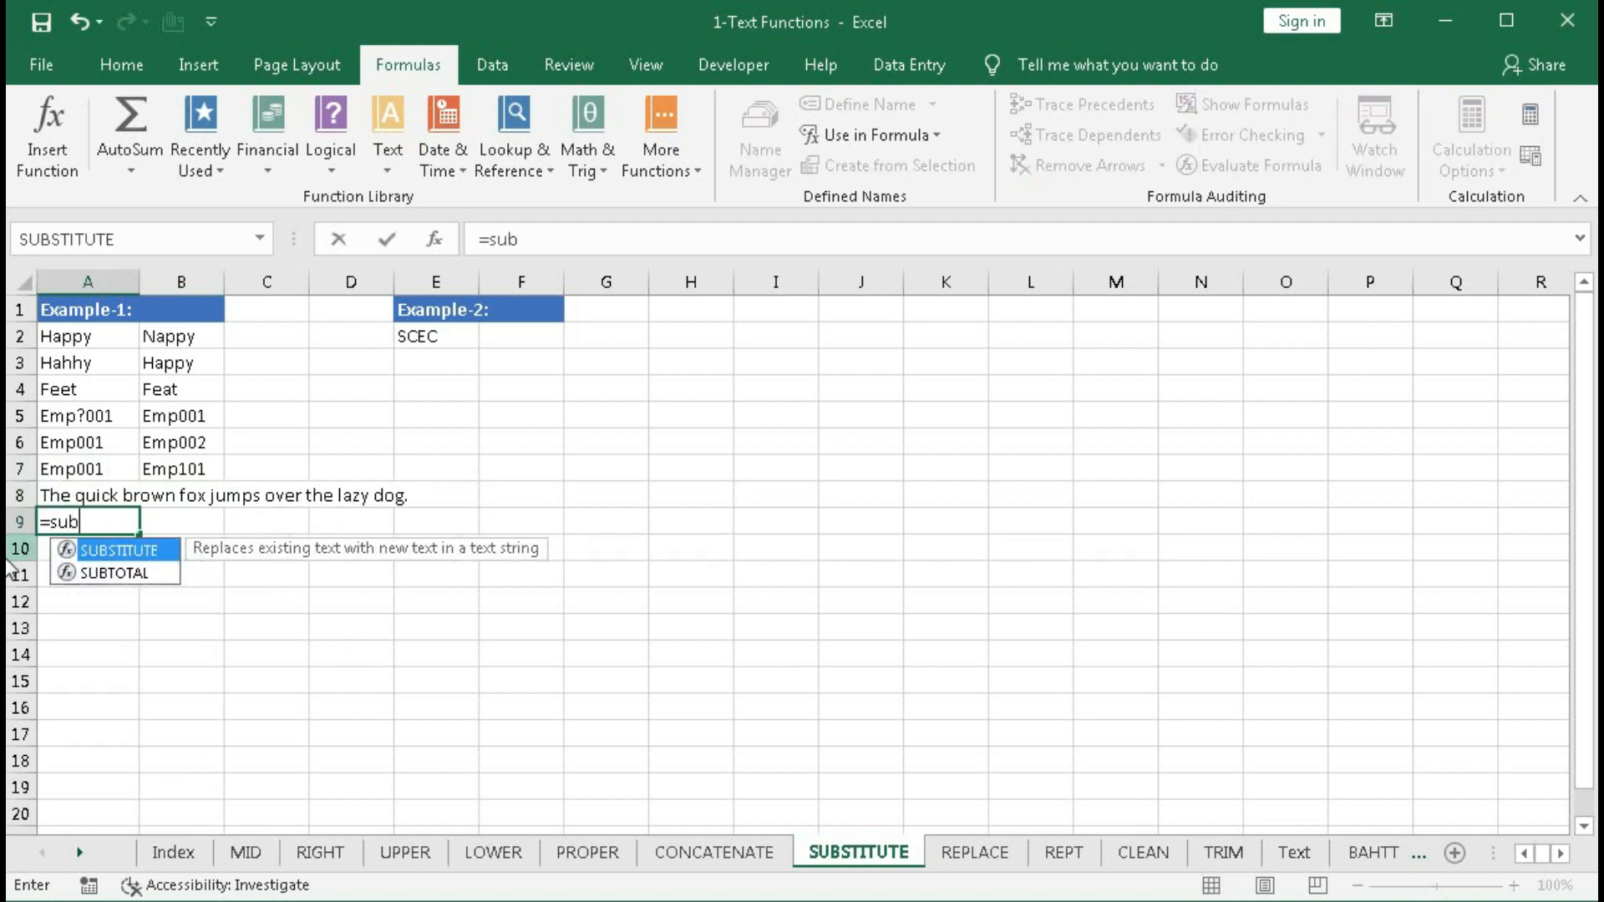
key(Tab)
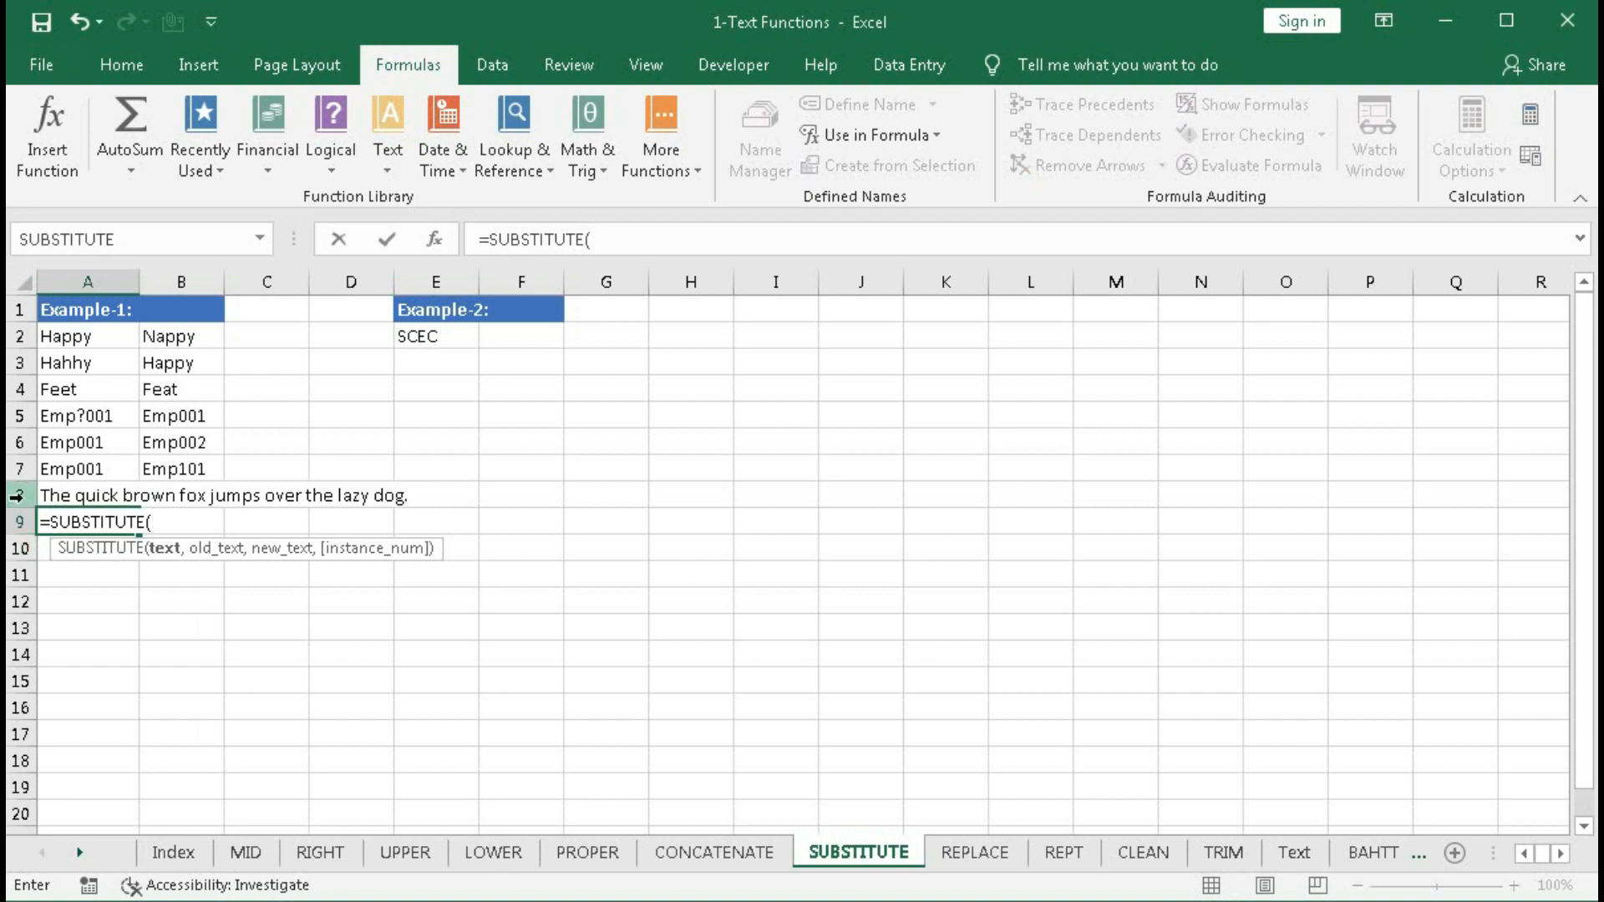
click(61, 497)
text(,)
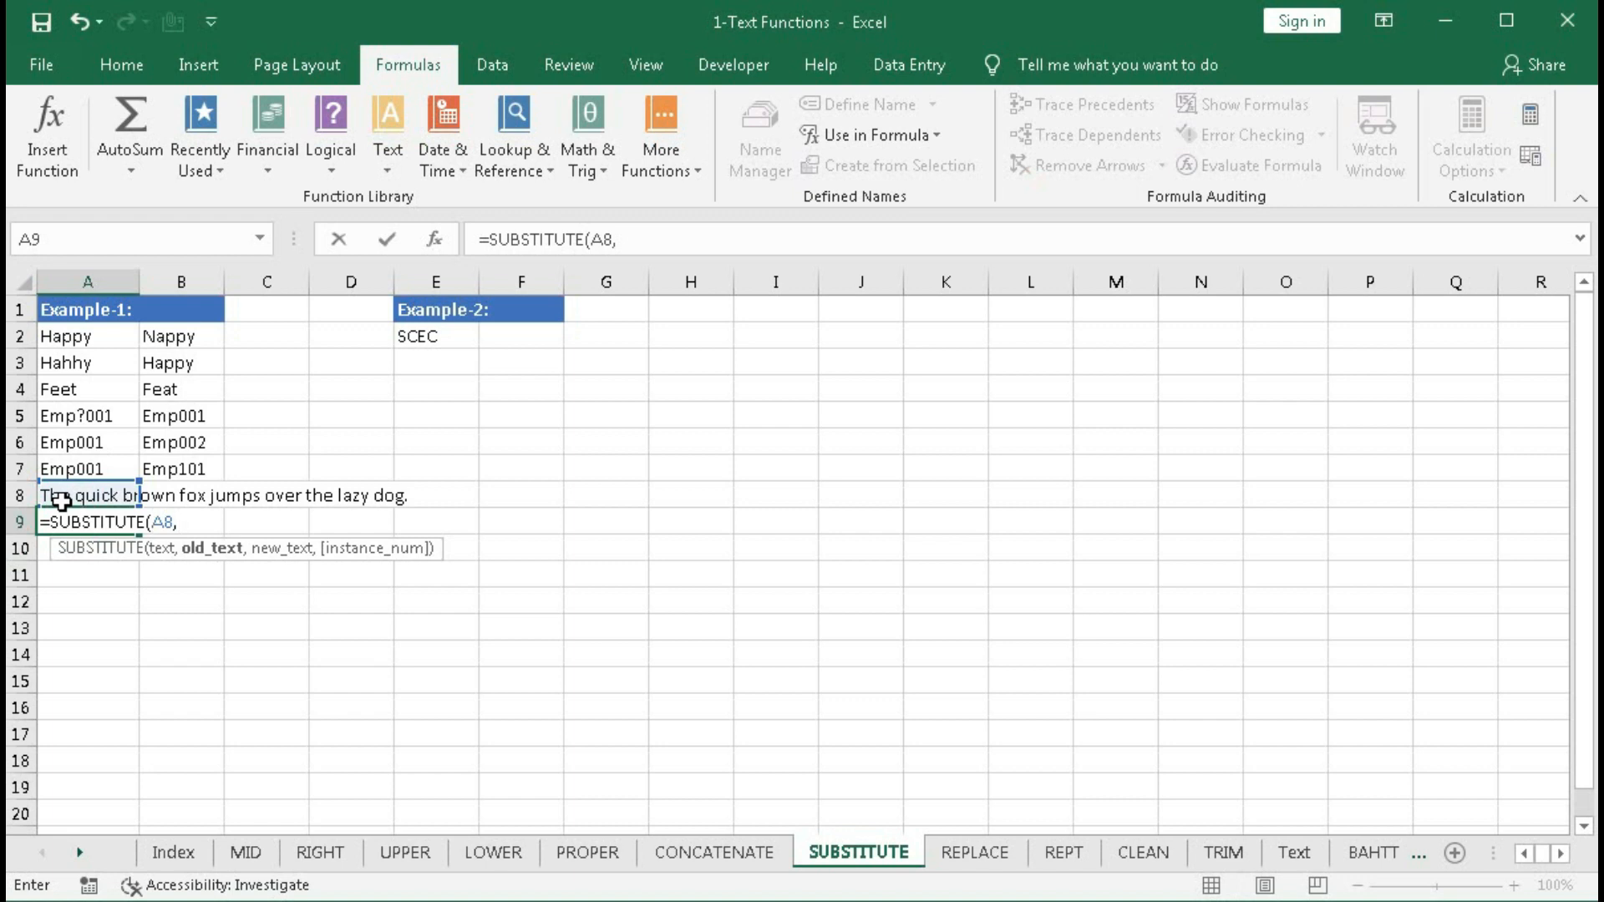
text("the",)
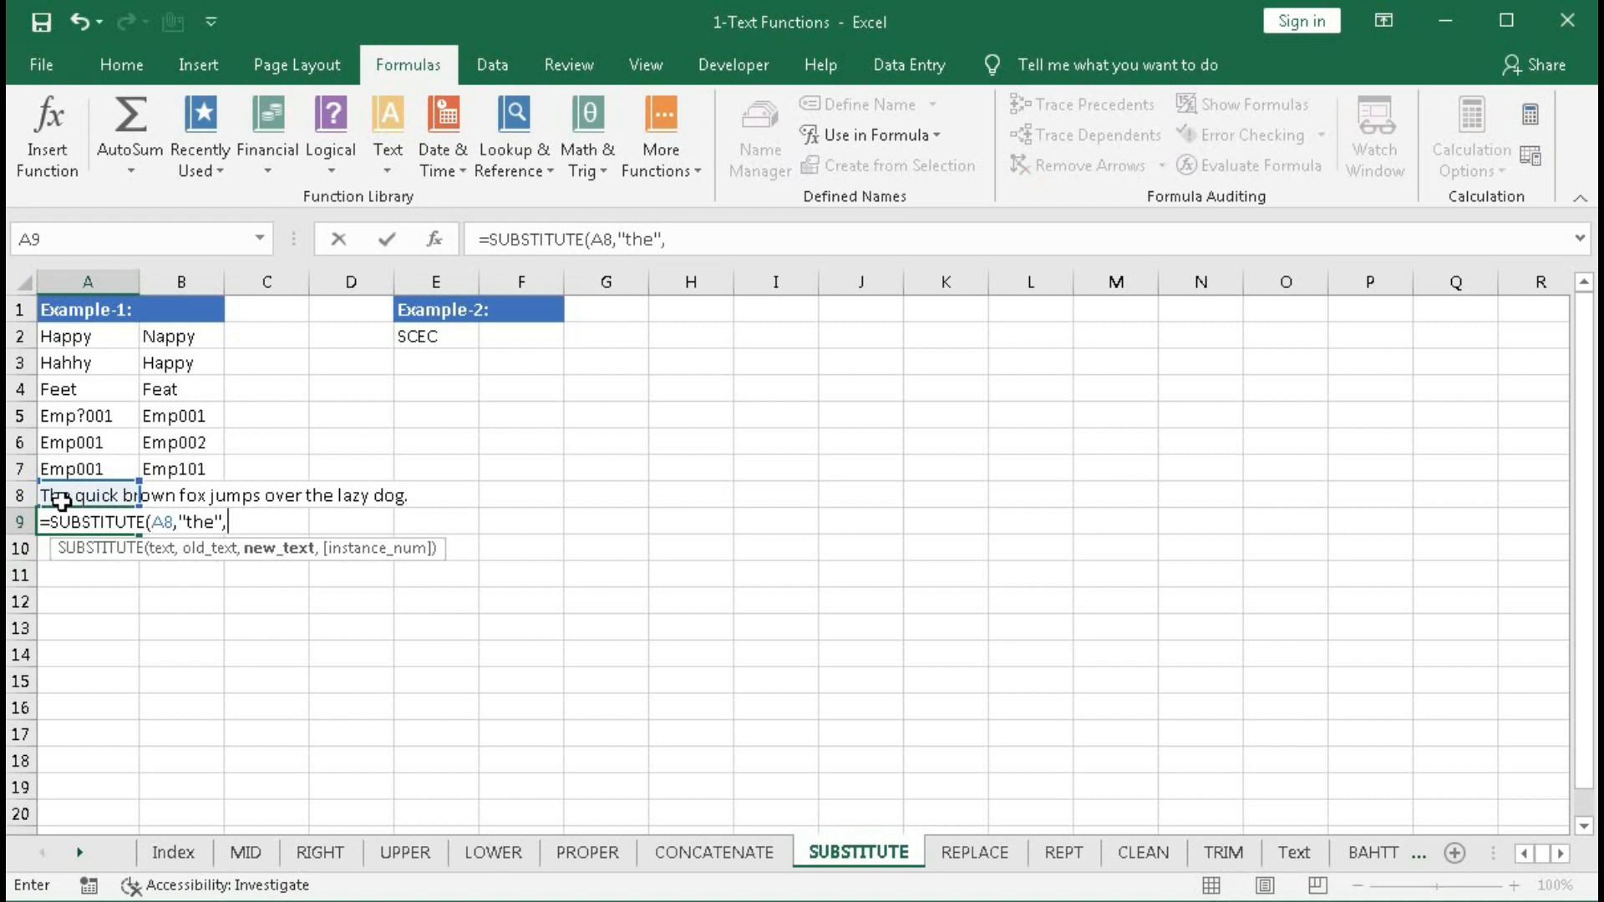
text("a"))
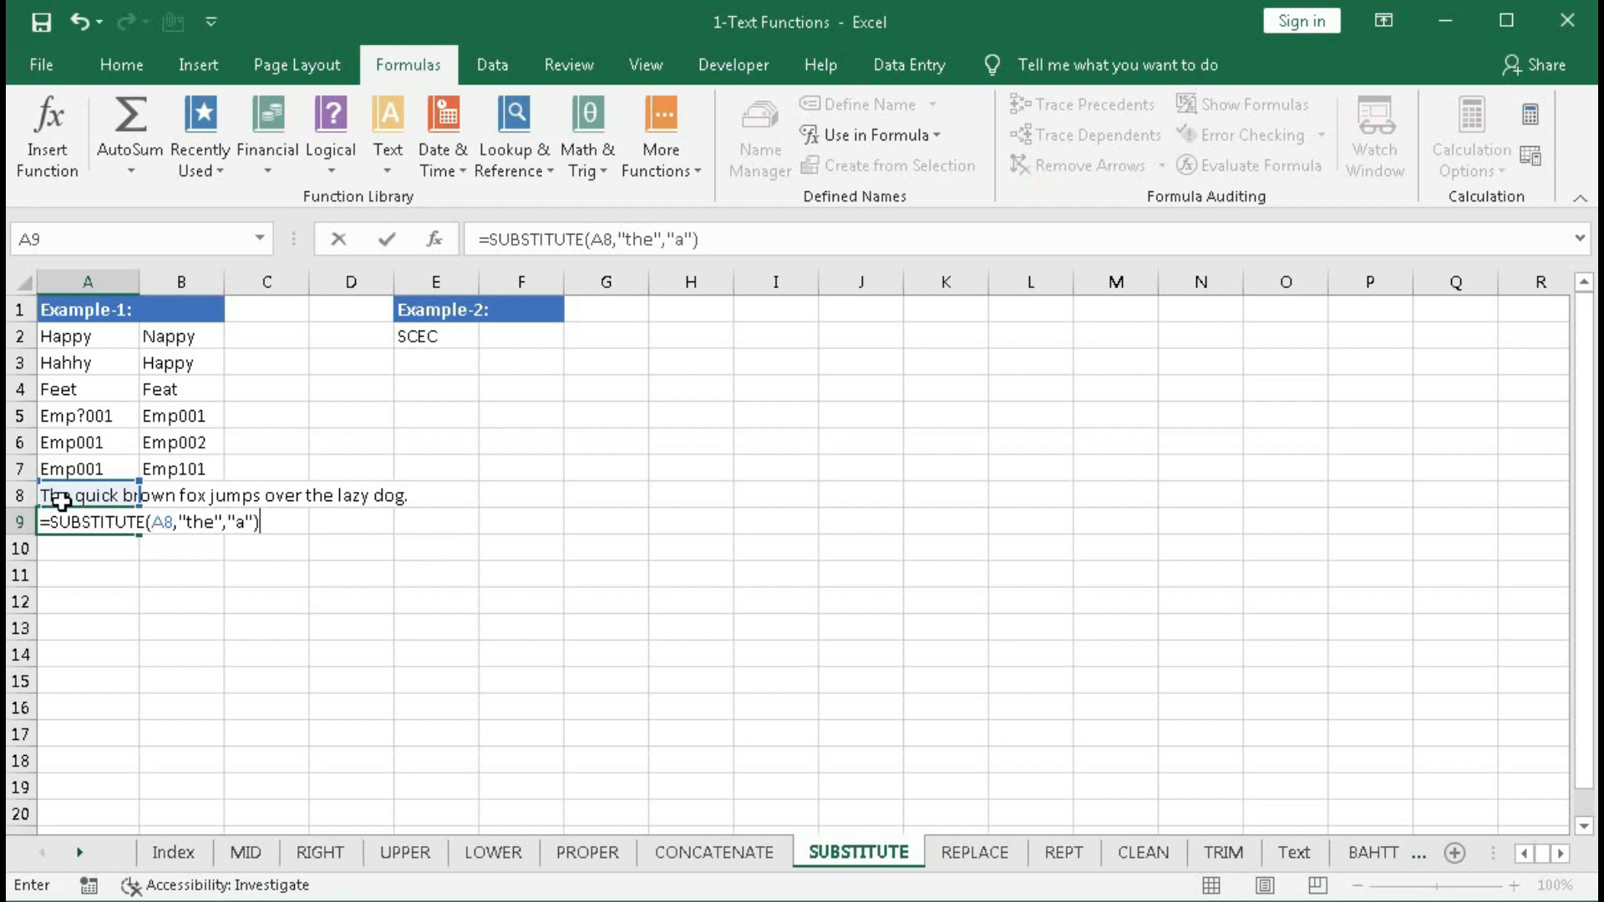
key(Return)
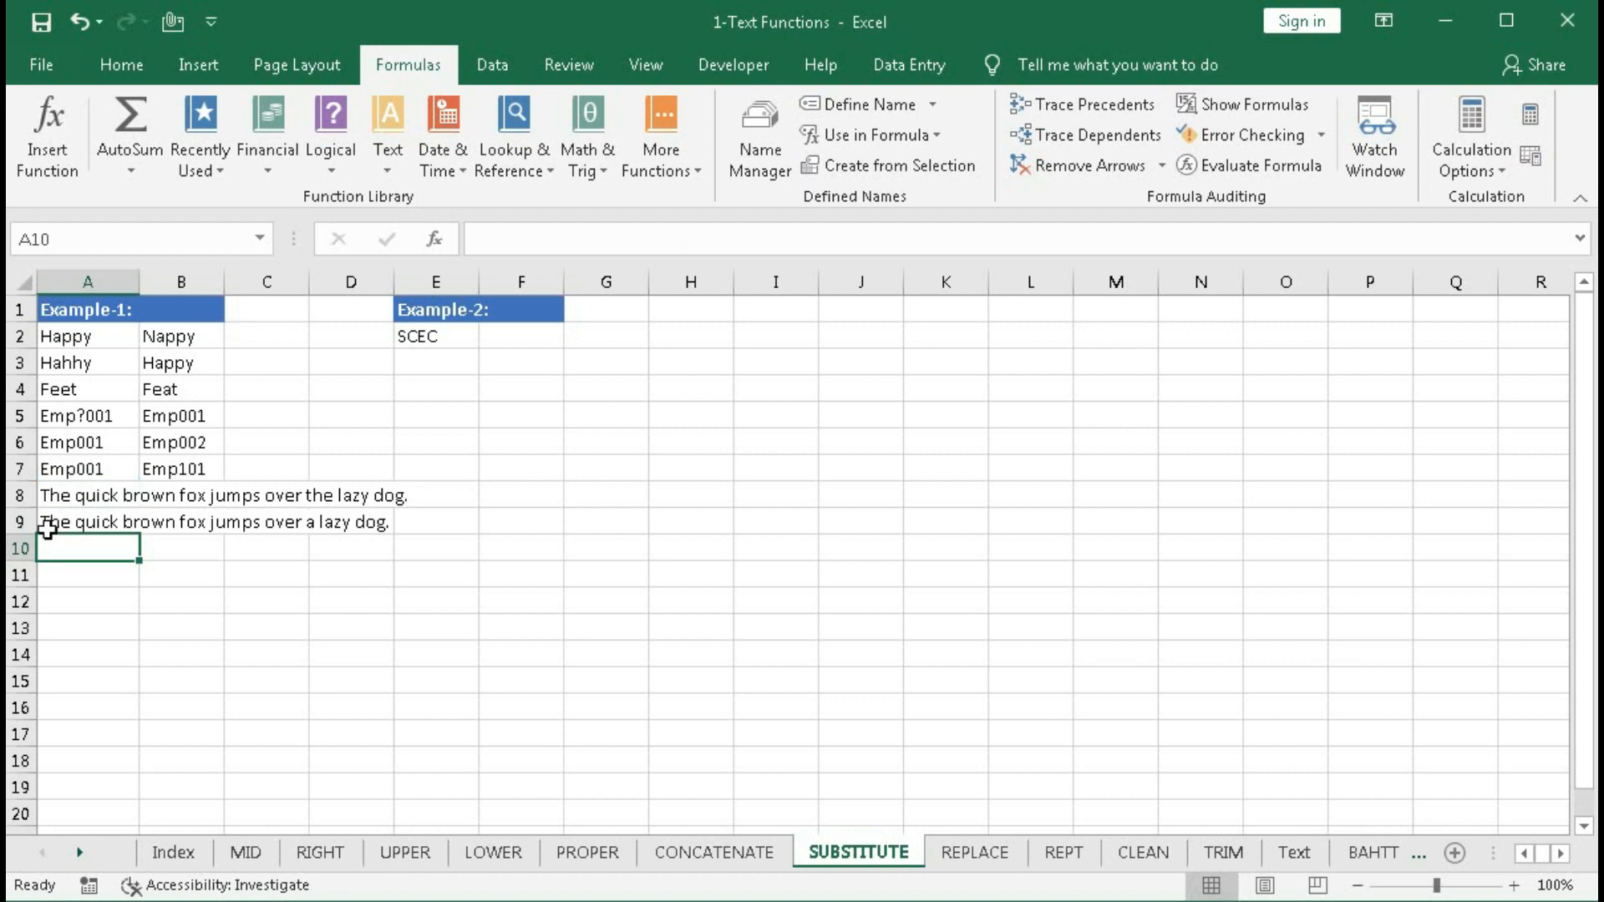
Step: Try starting the sentence in A8 with a lowercase "the" to test case sensitivity, and undo that edit
double_click(51, 501)
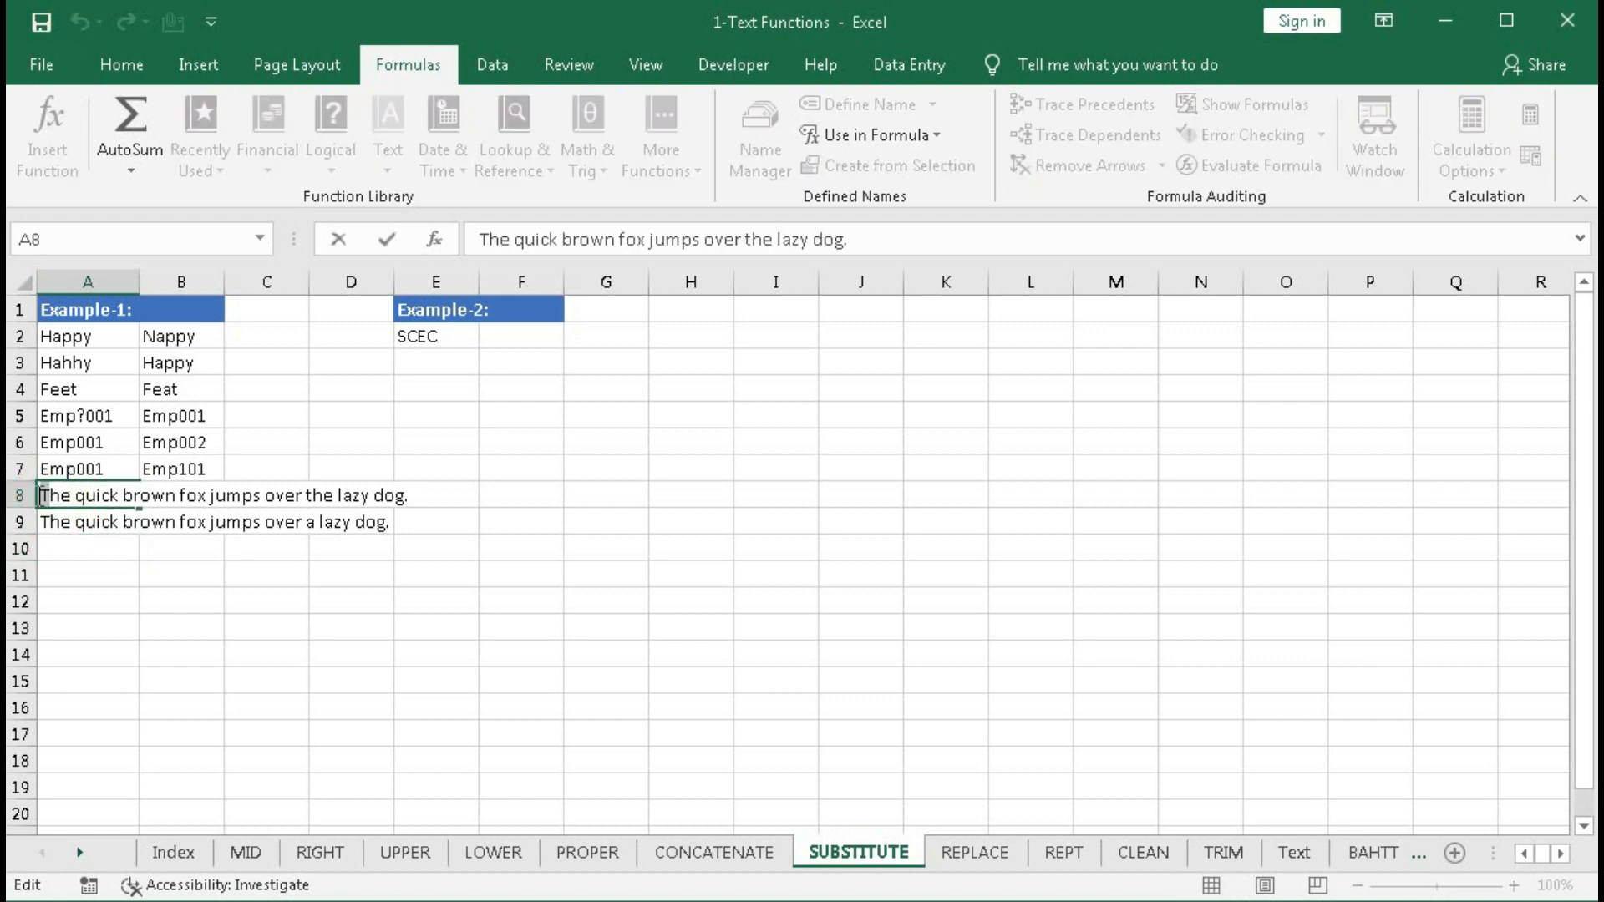
key(BackSpace)
text(t)
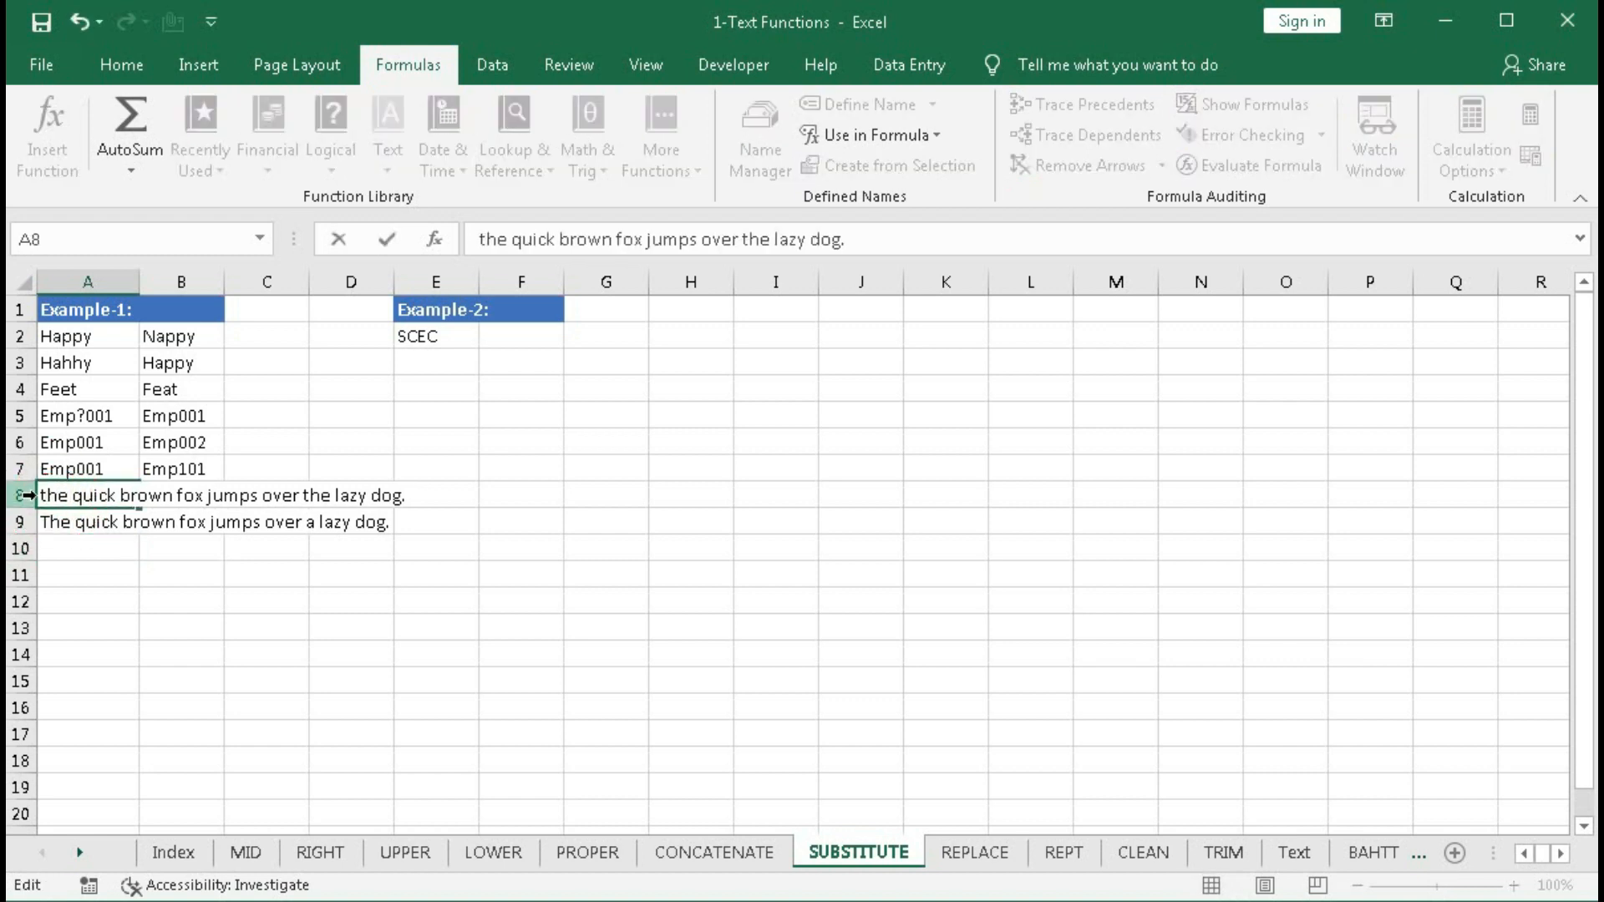
key(Return)
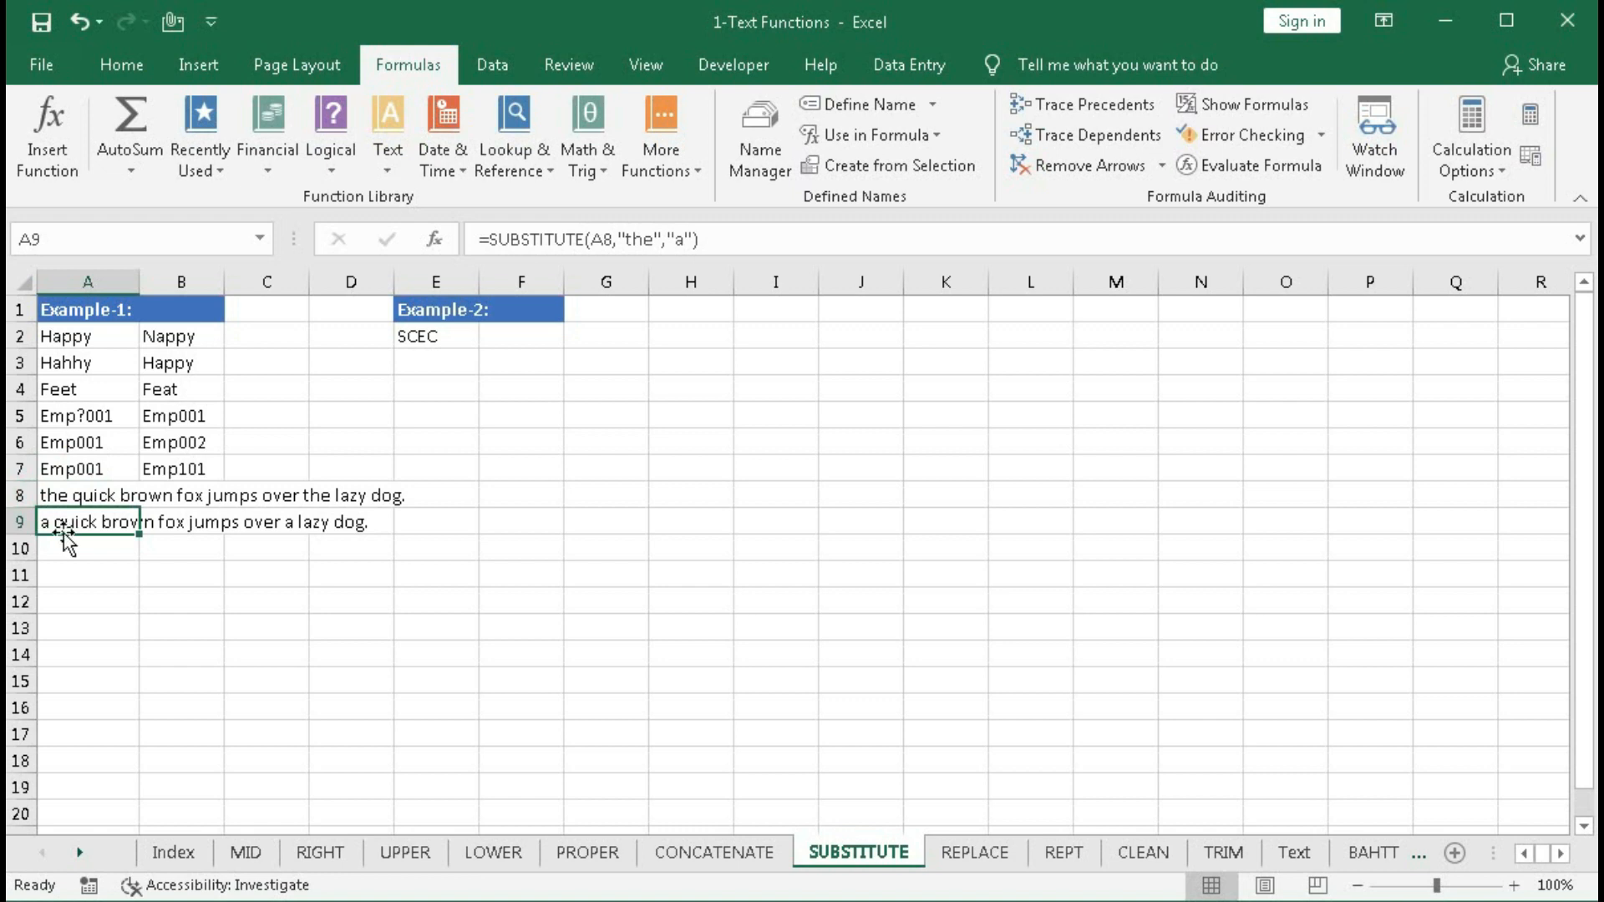
key(ctrl+z)
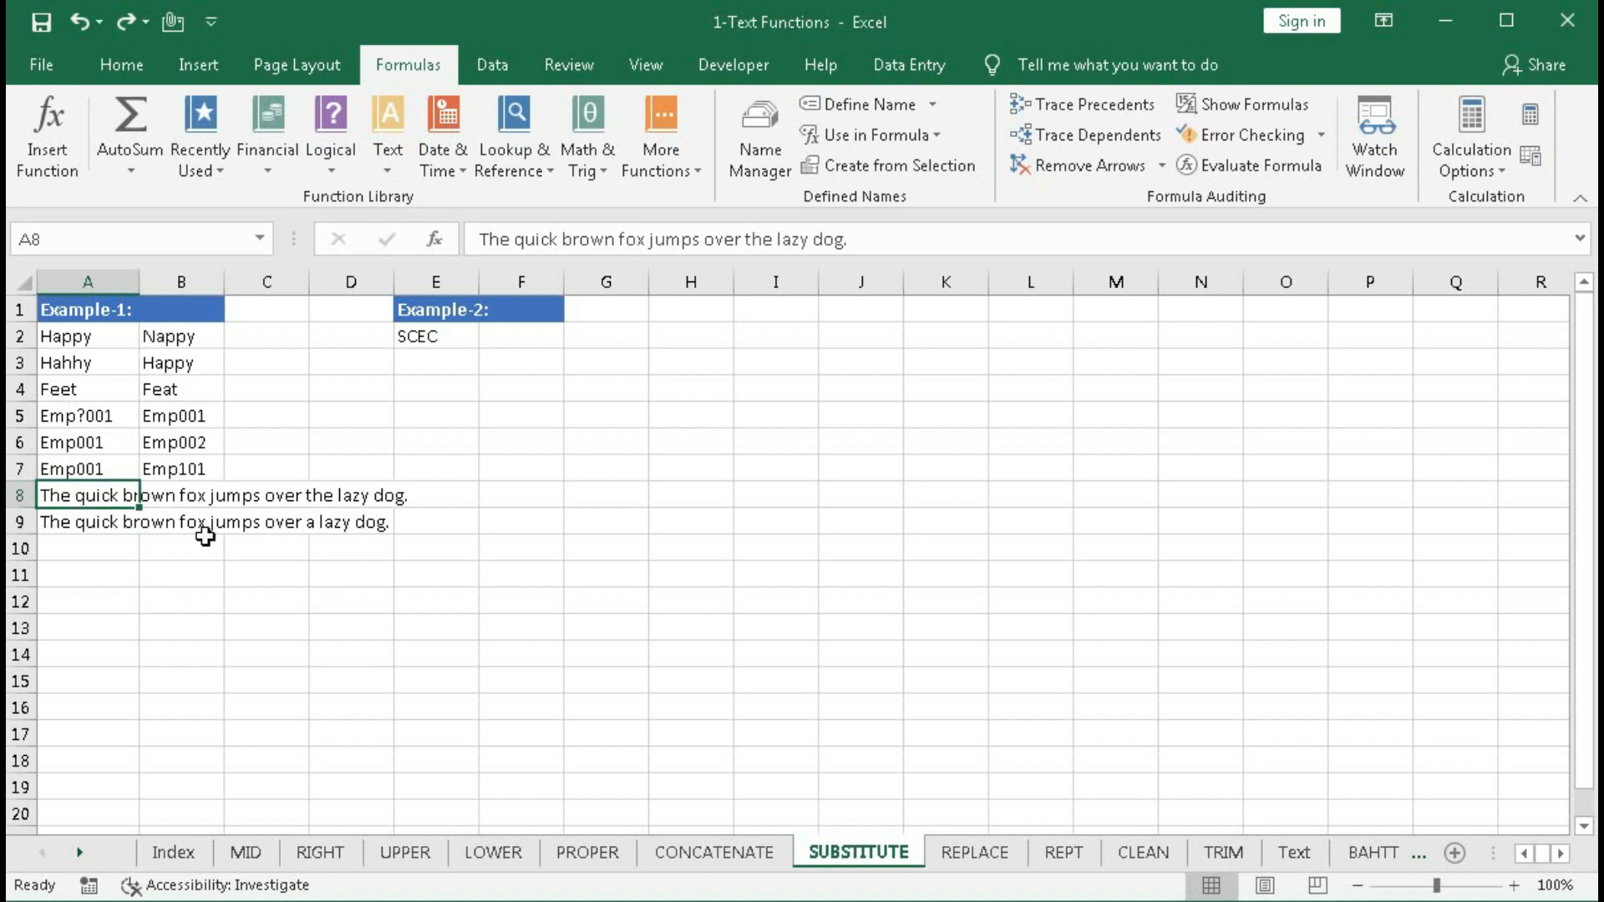
Step: Enter =SUBSTITUTE(E2,"S","Saha ") in cell F2 to expand the S of SCEC
click(431, 338)
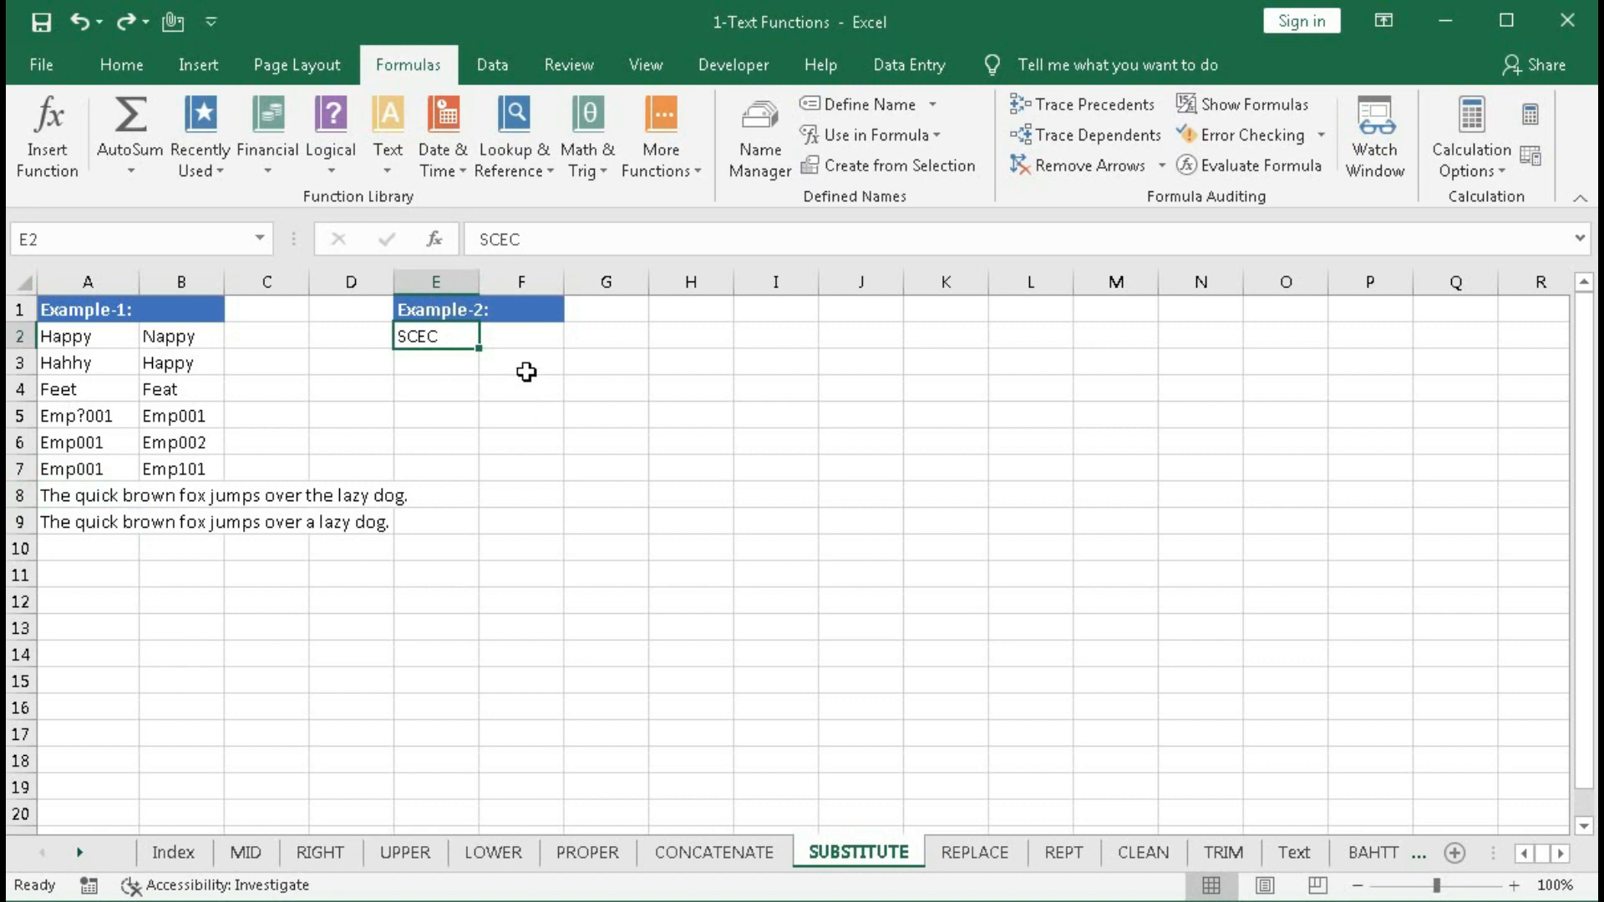
click(517, 343)
text(=)
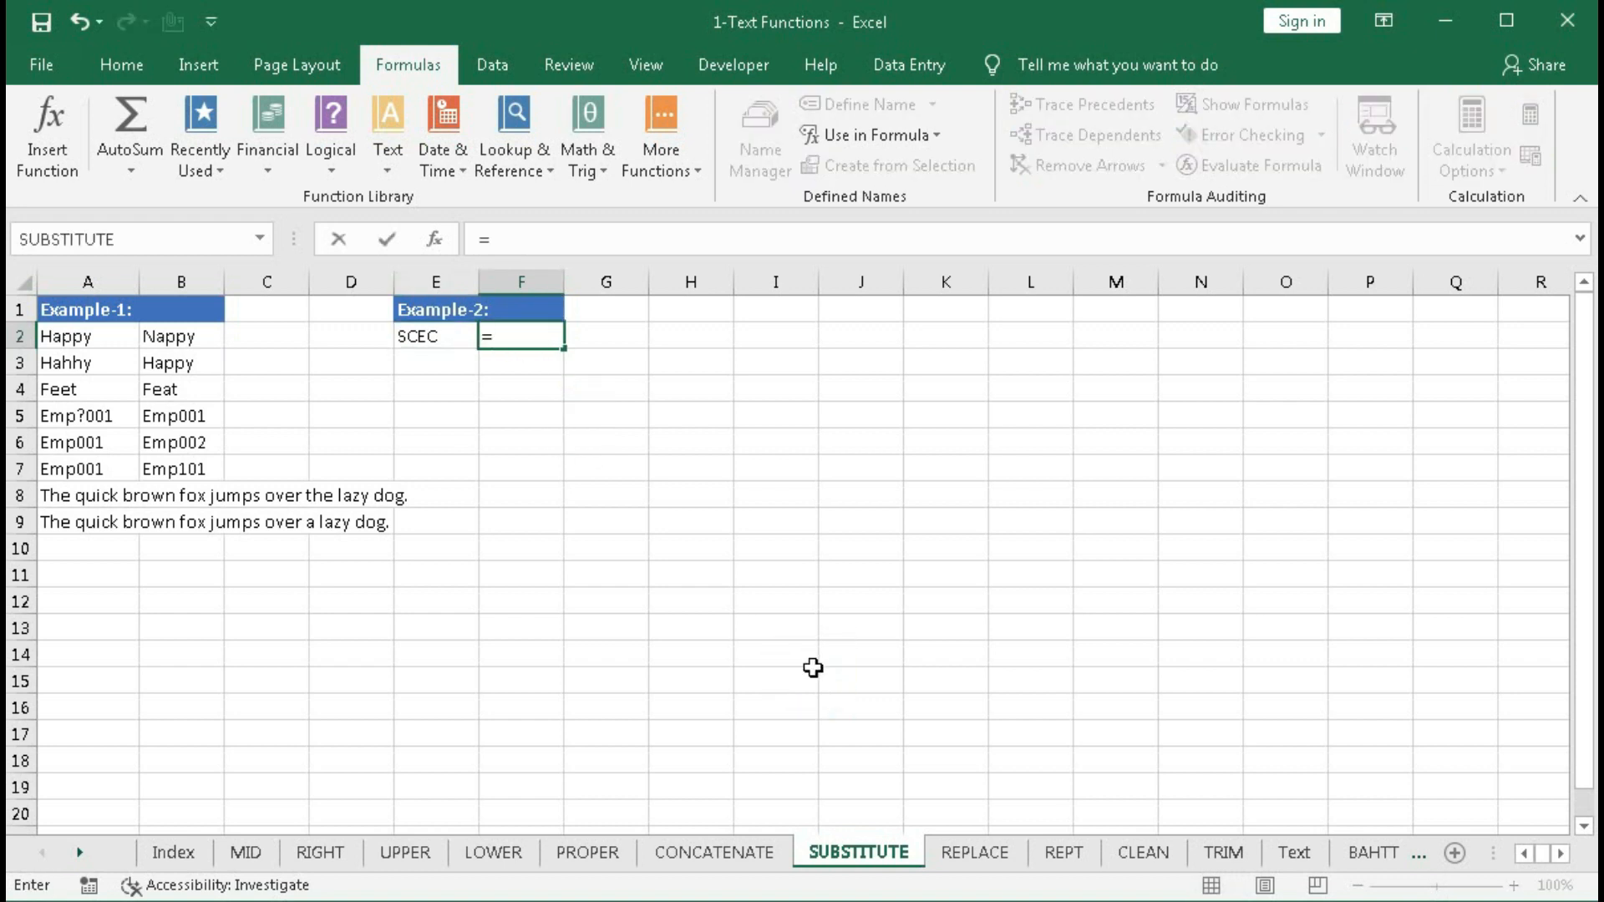
text(su)
key(Tab)
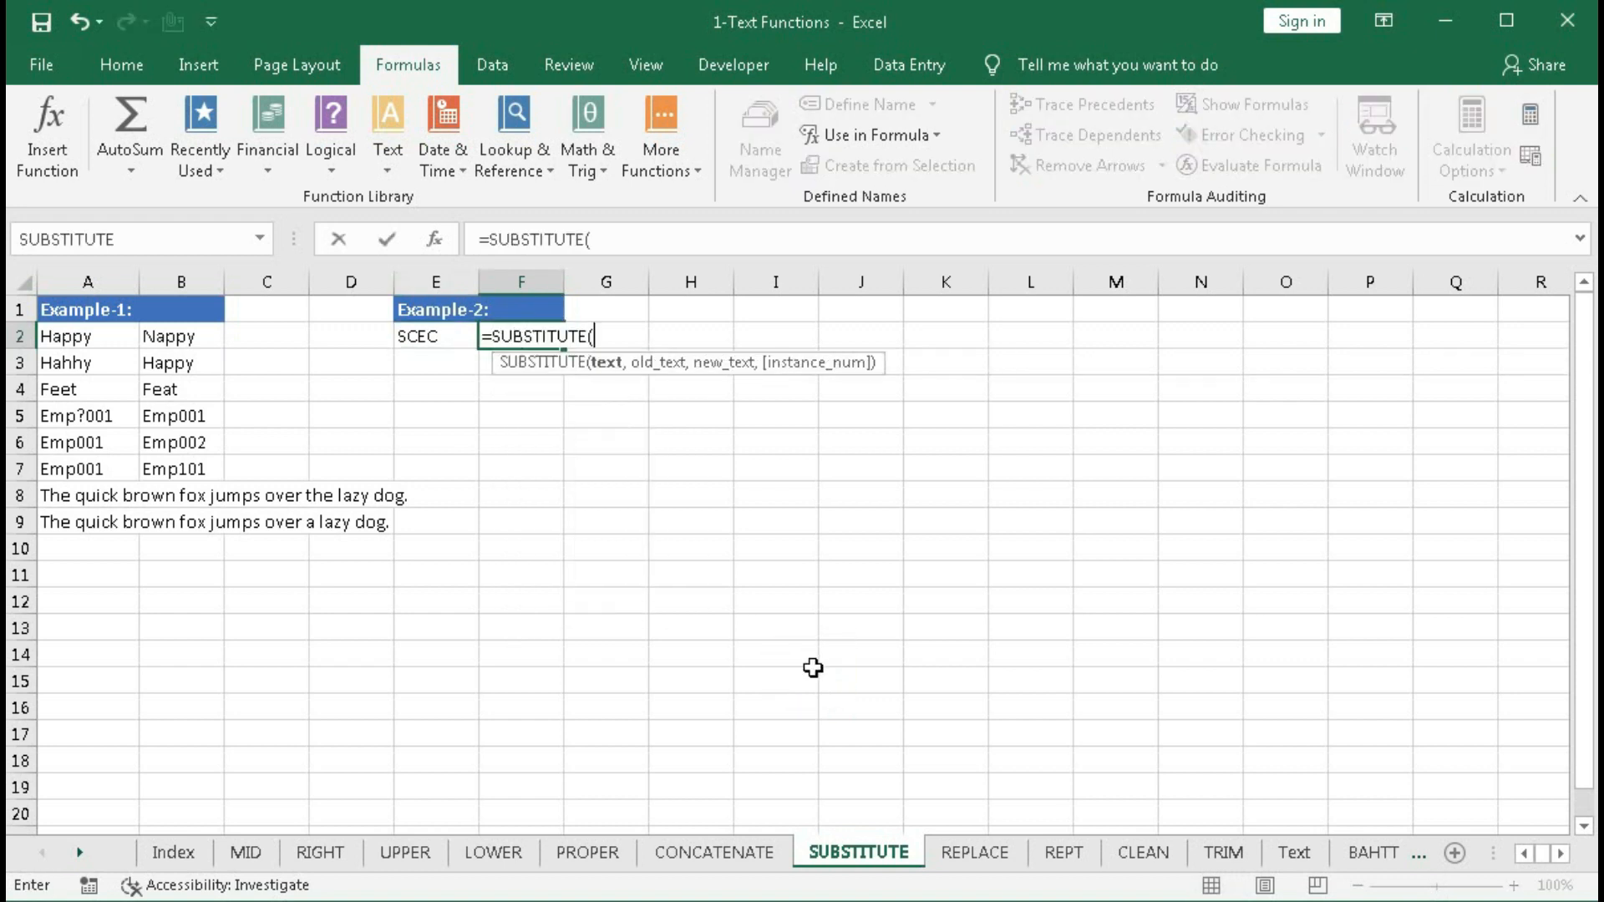
click(415, 338)
text(,)
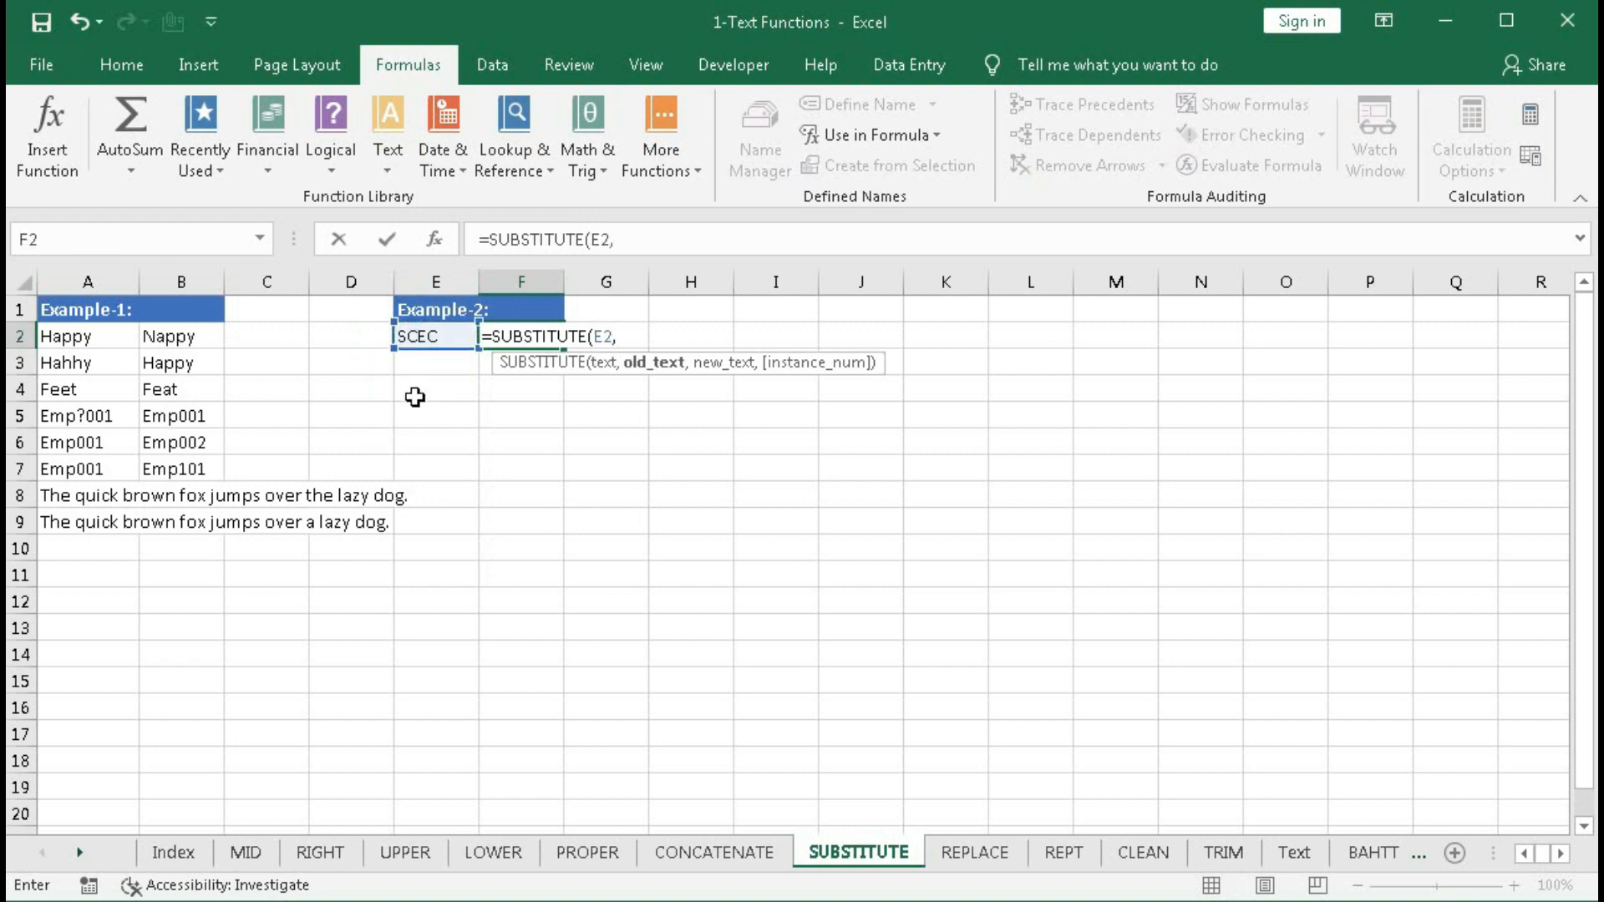
text("S",)
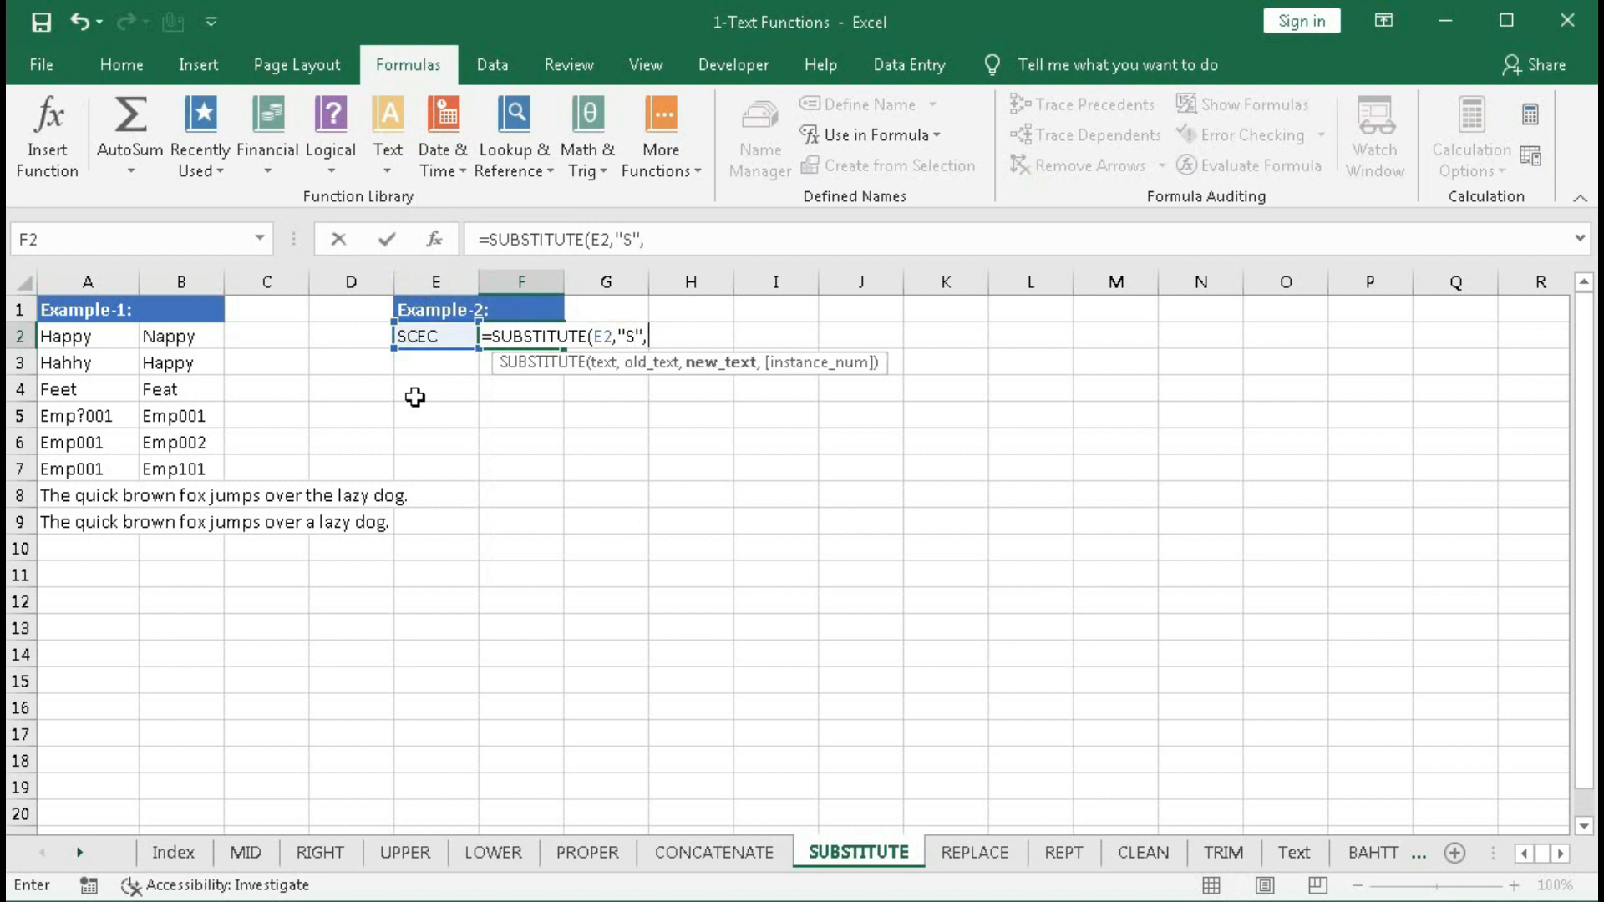
text("Saha "))
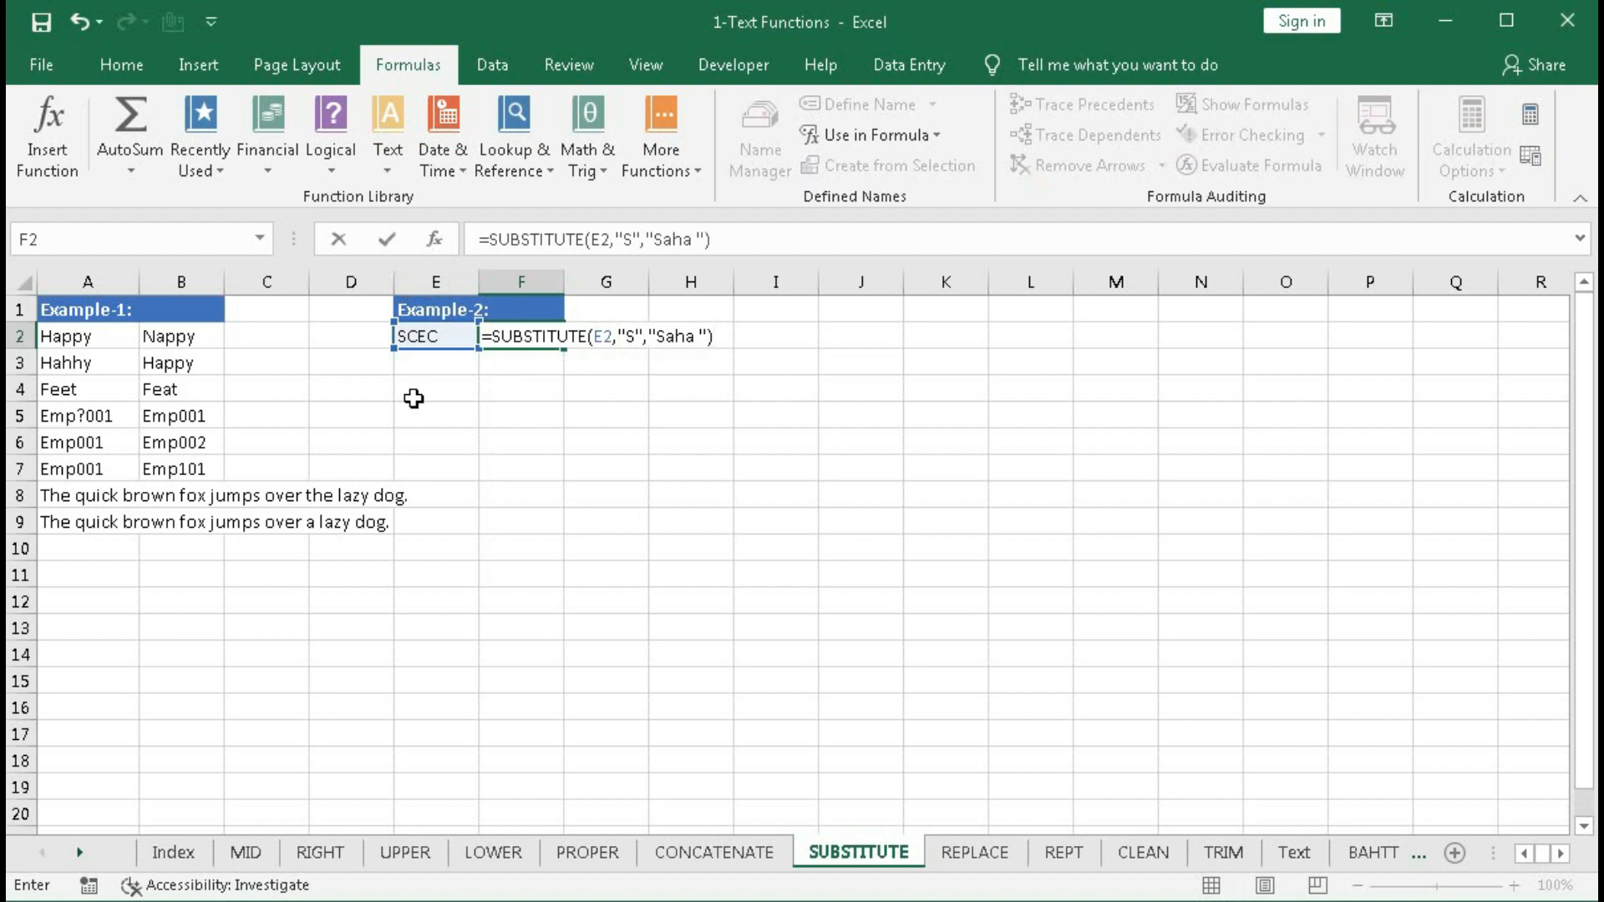
key(Return)
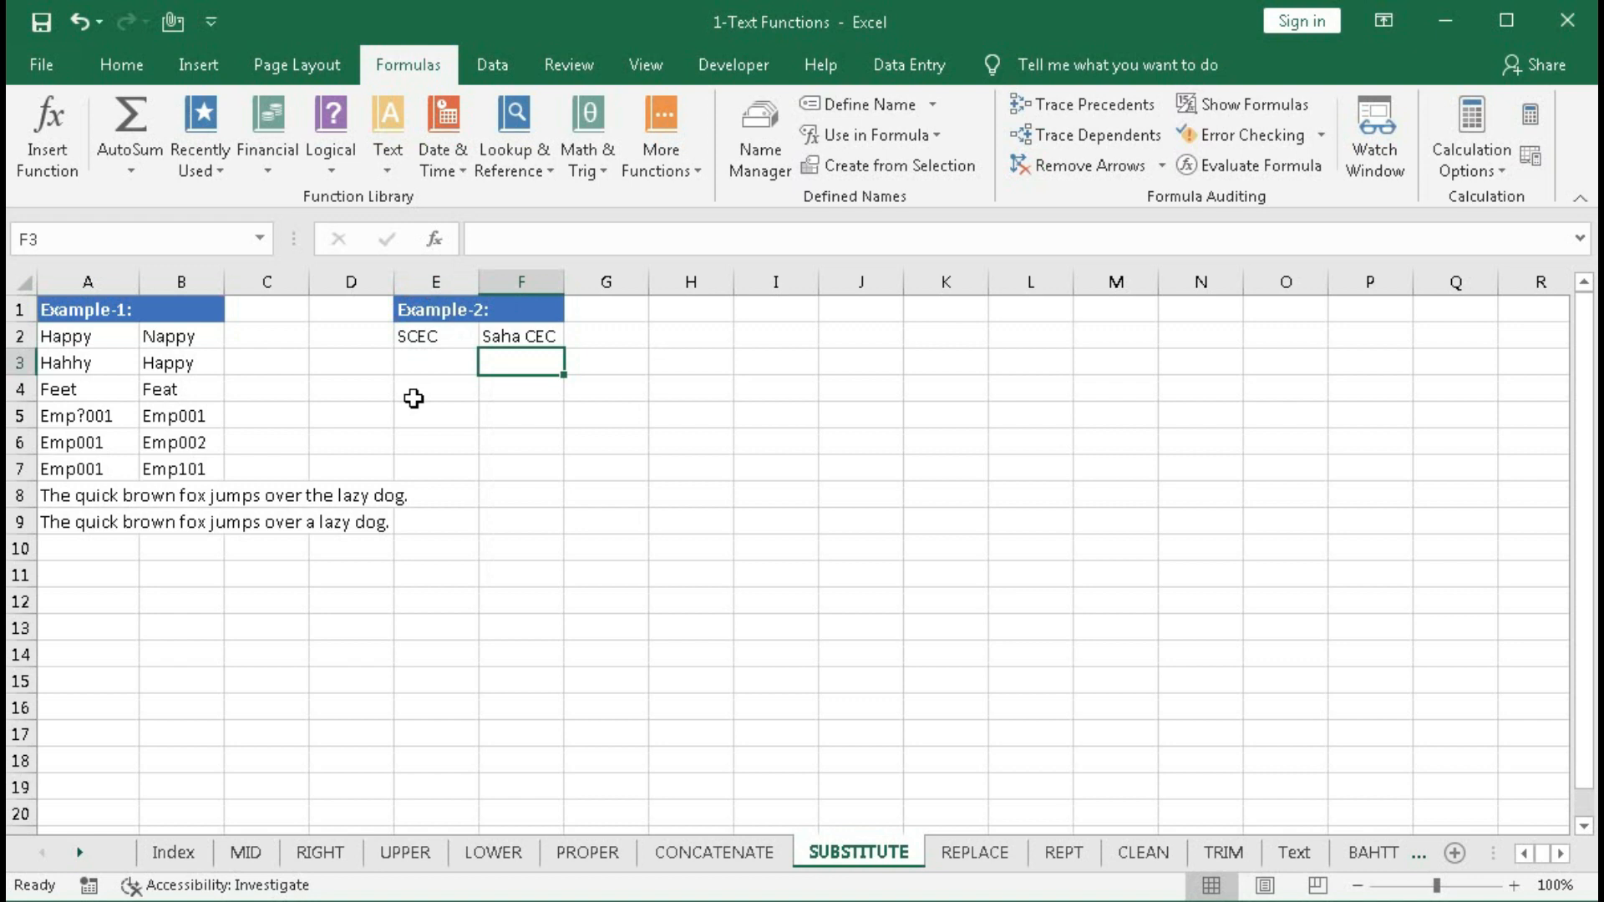
Step: Nest F2's formula inside another SUBSTITUTE that replaces the first "C" with "Computer ", using instance number 1
double_click(533, 336)
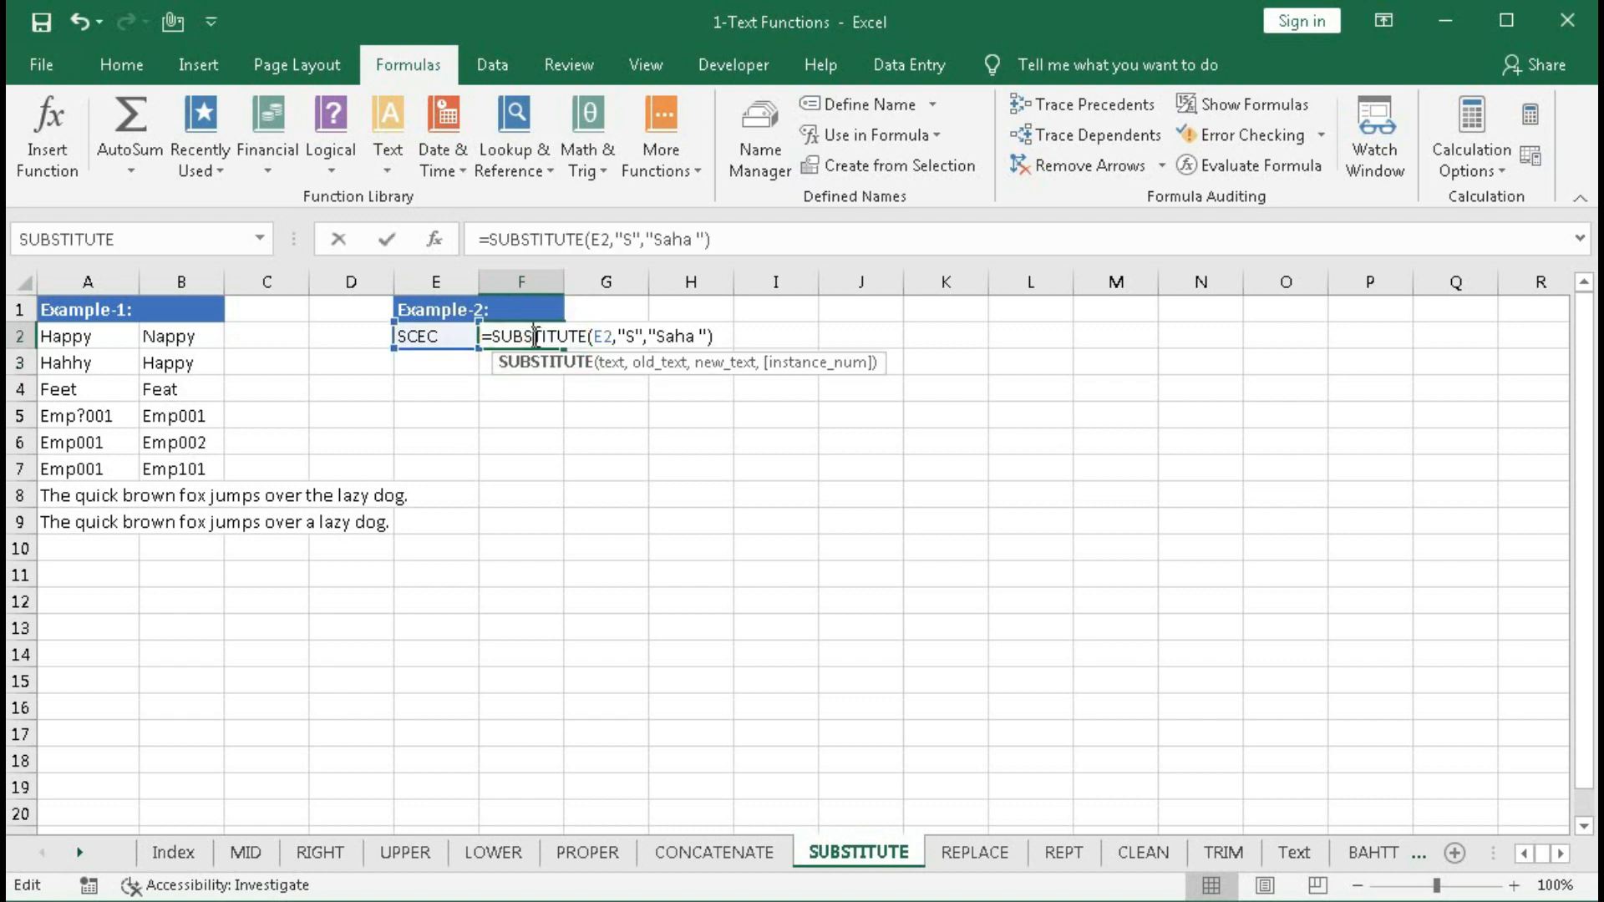
click(499, 332)
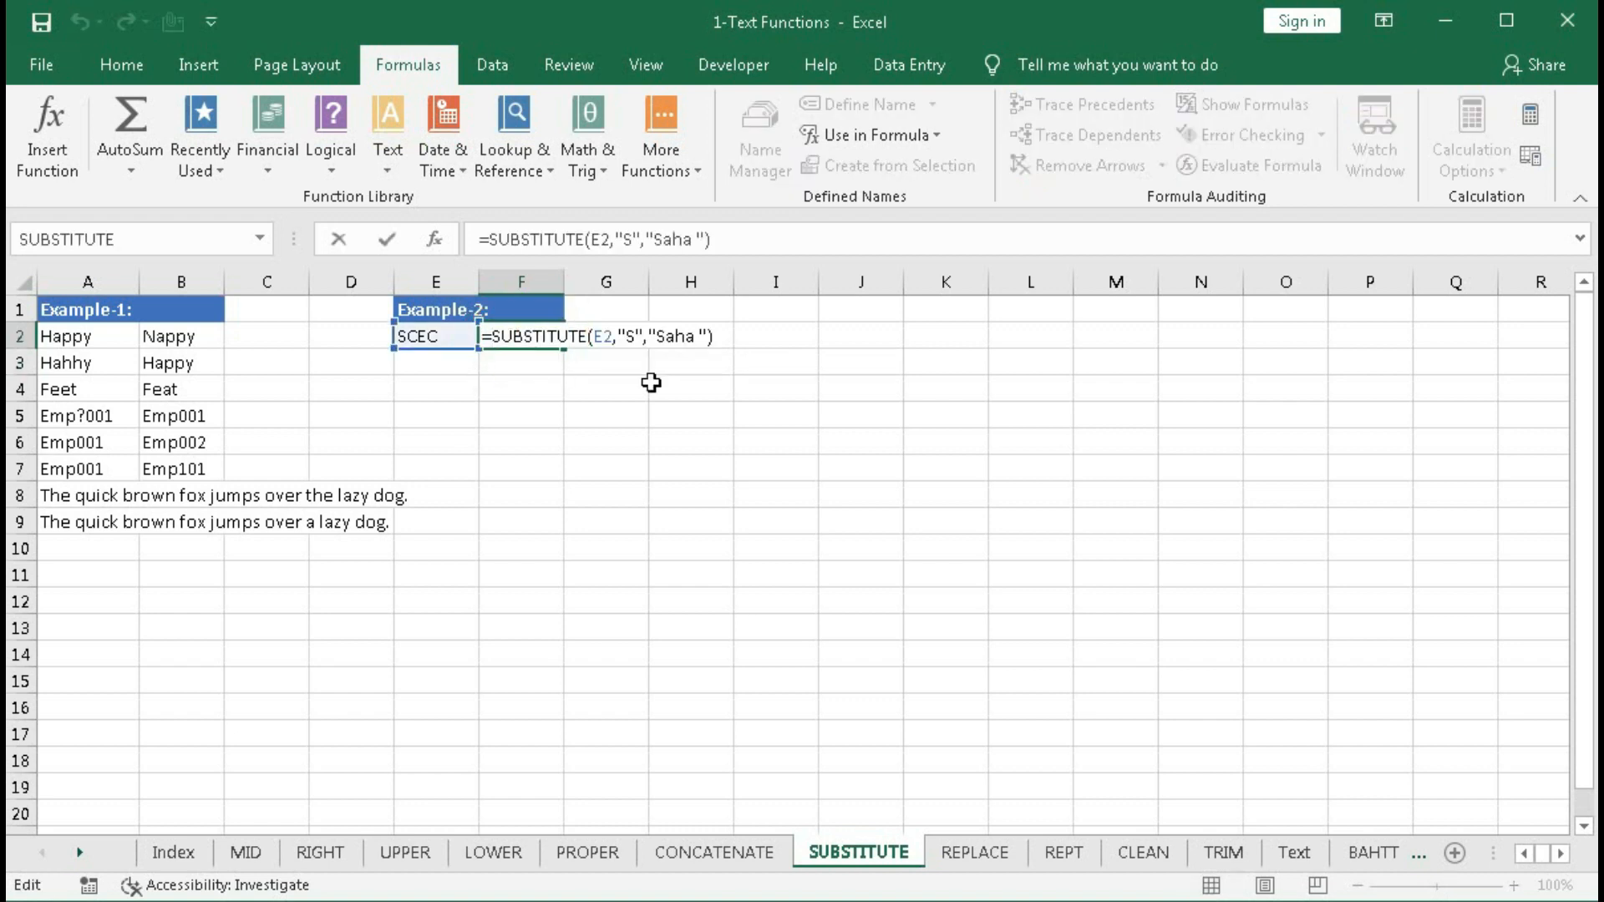
text(SUBSTITUTE()
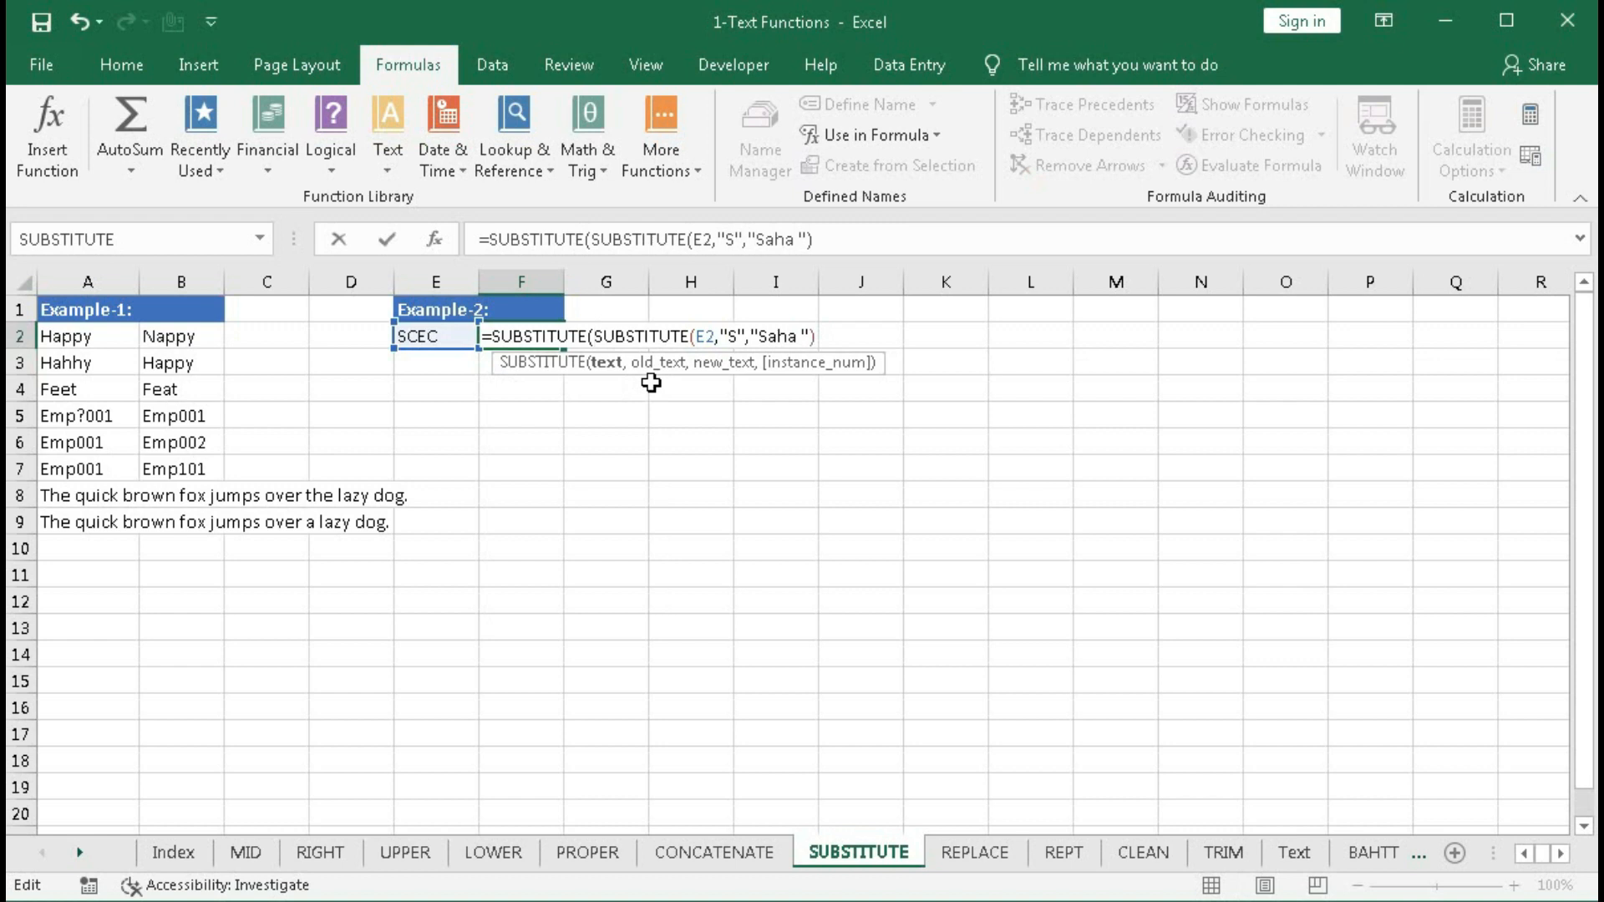
key(End)
text(,)
text("C",)
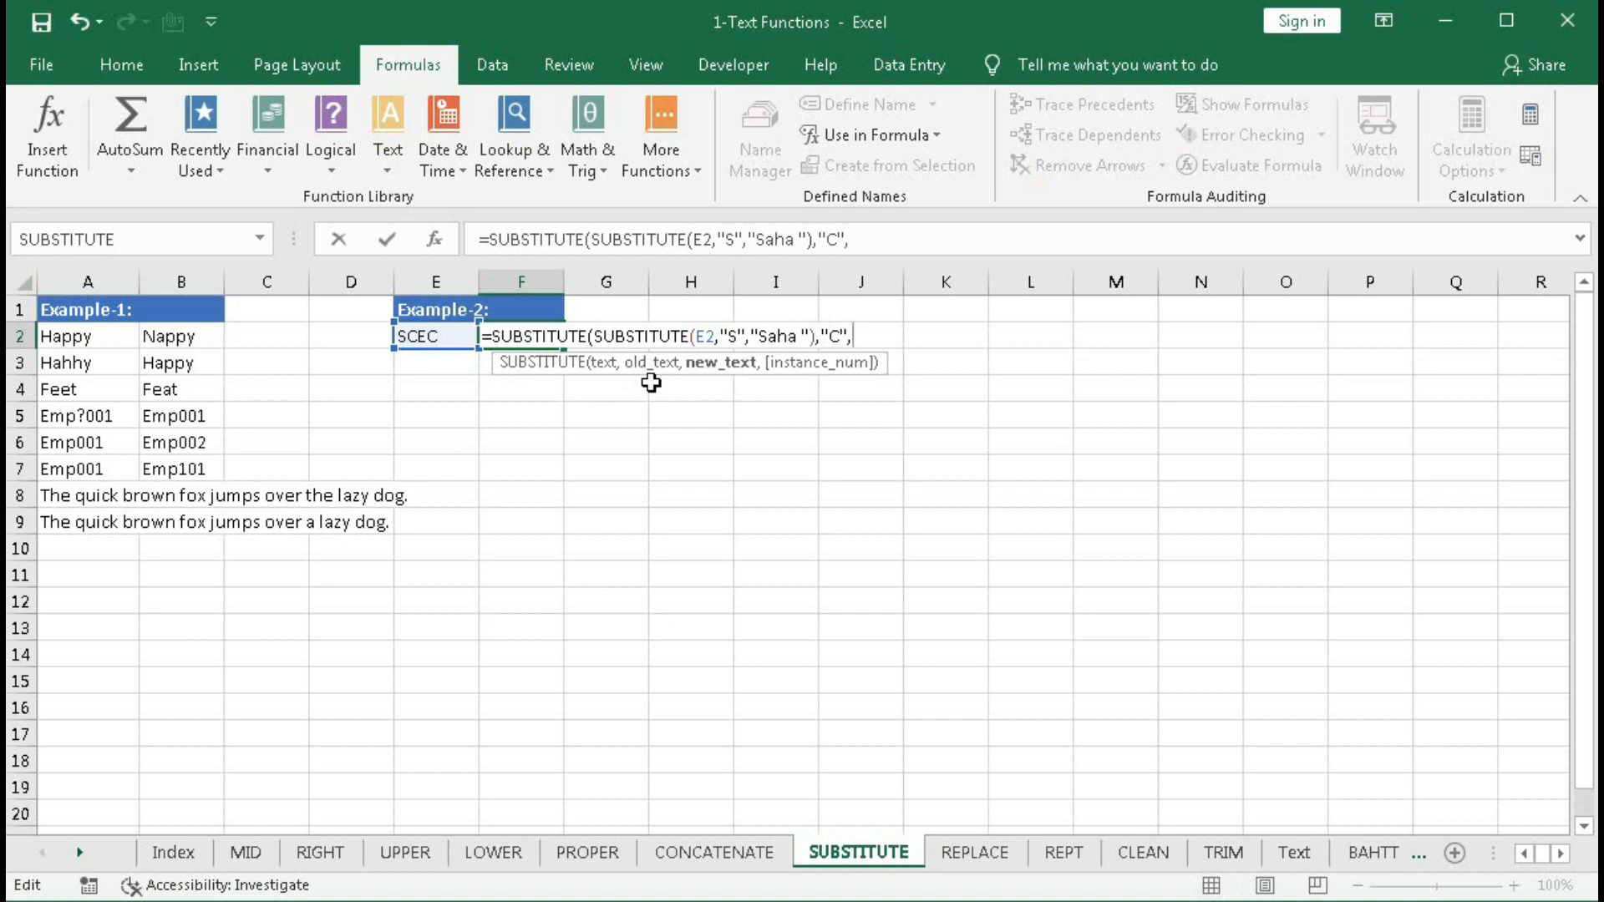
text("Computer)
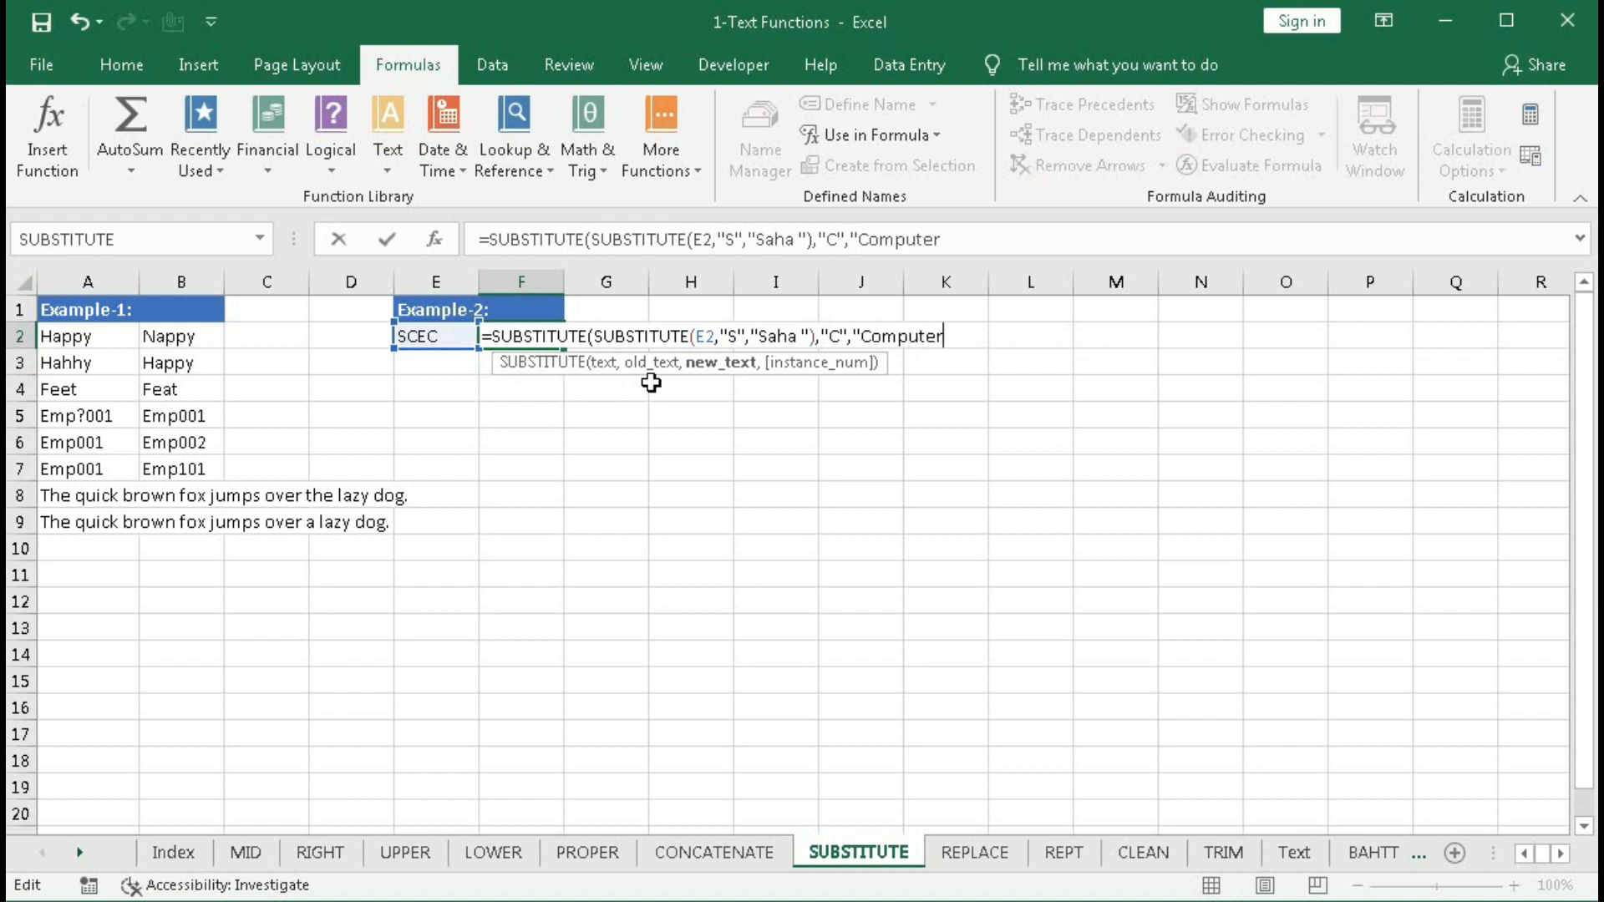
text( ")
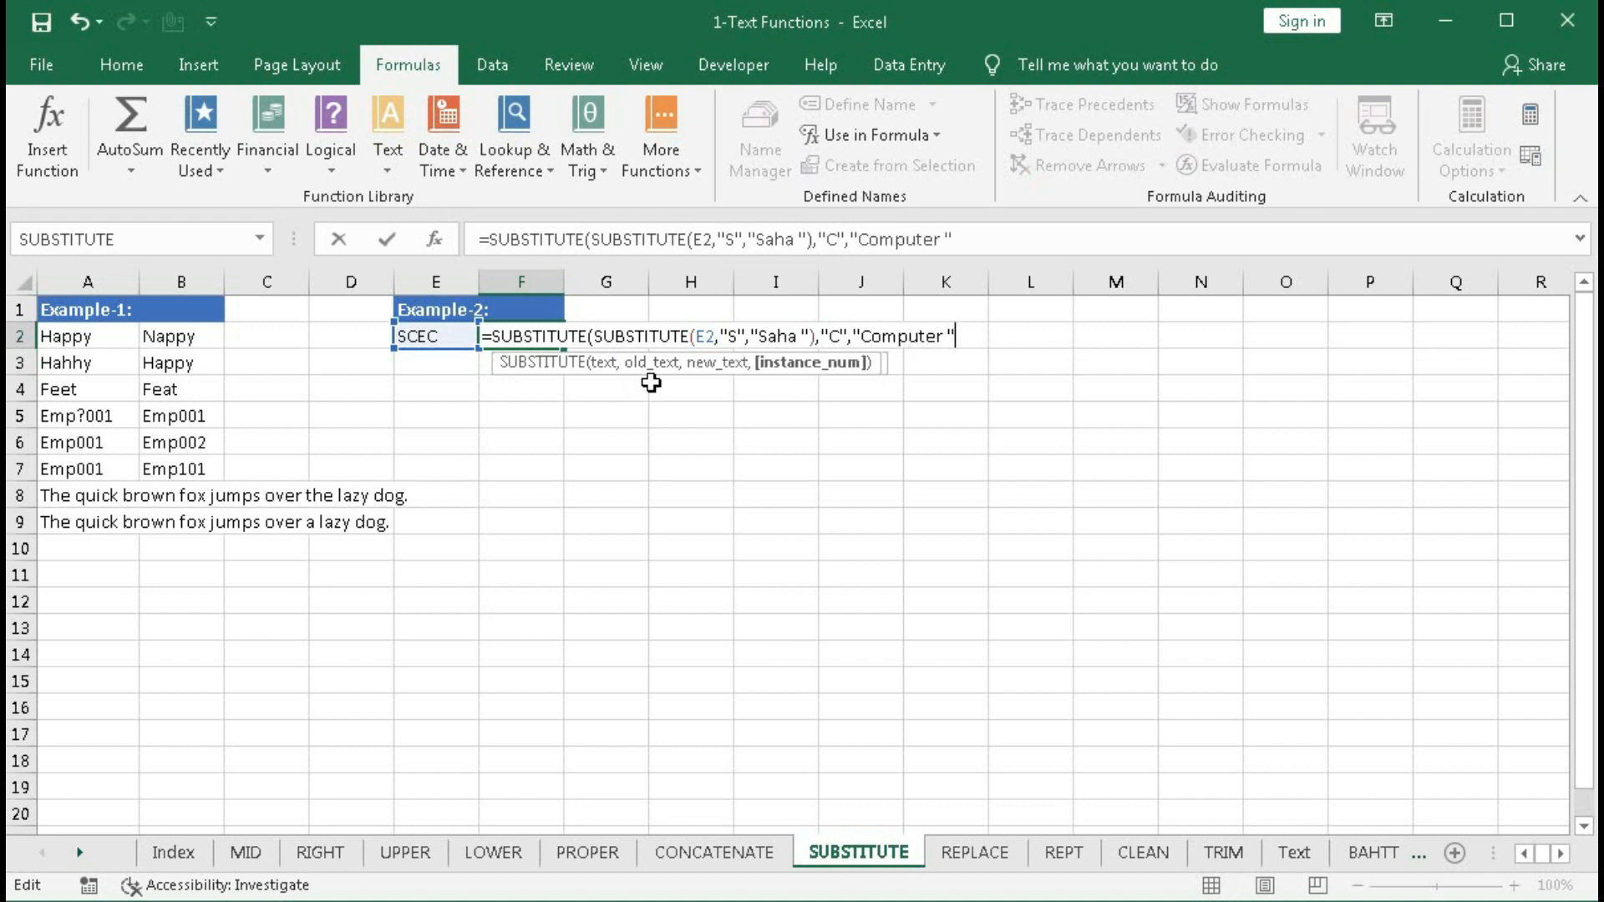
text(,)
text(1))
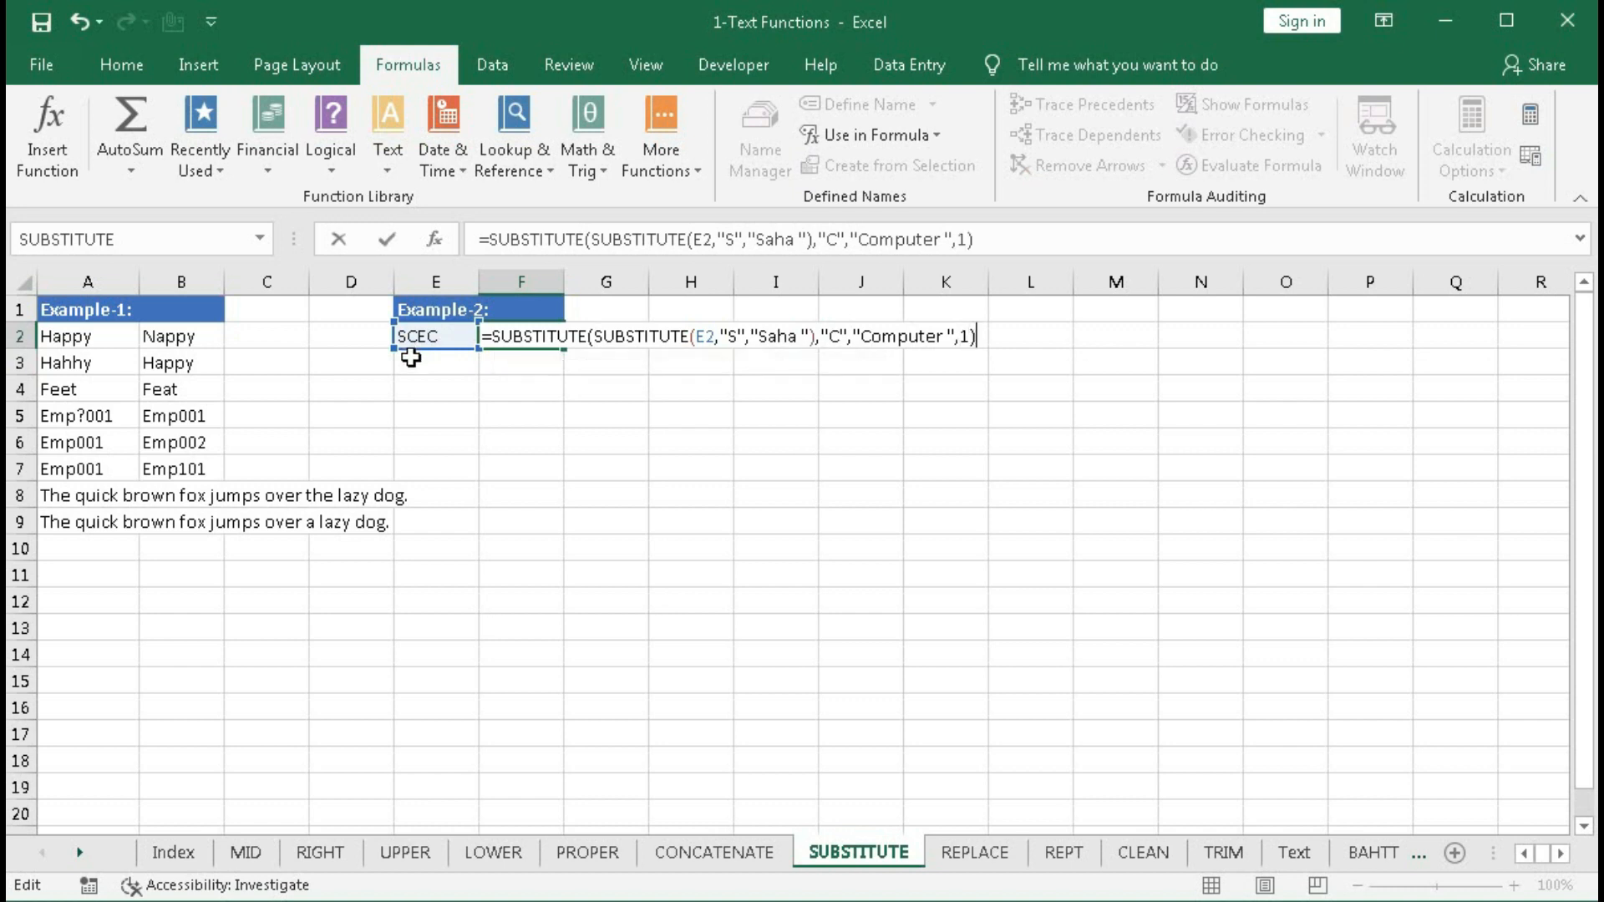
key(Return)
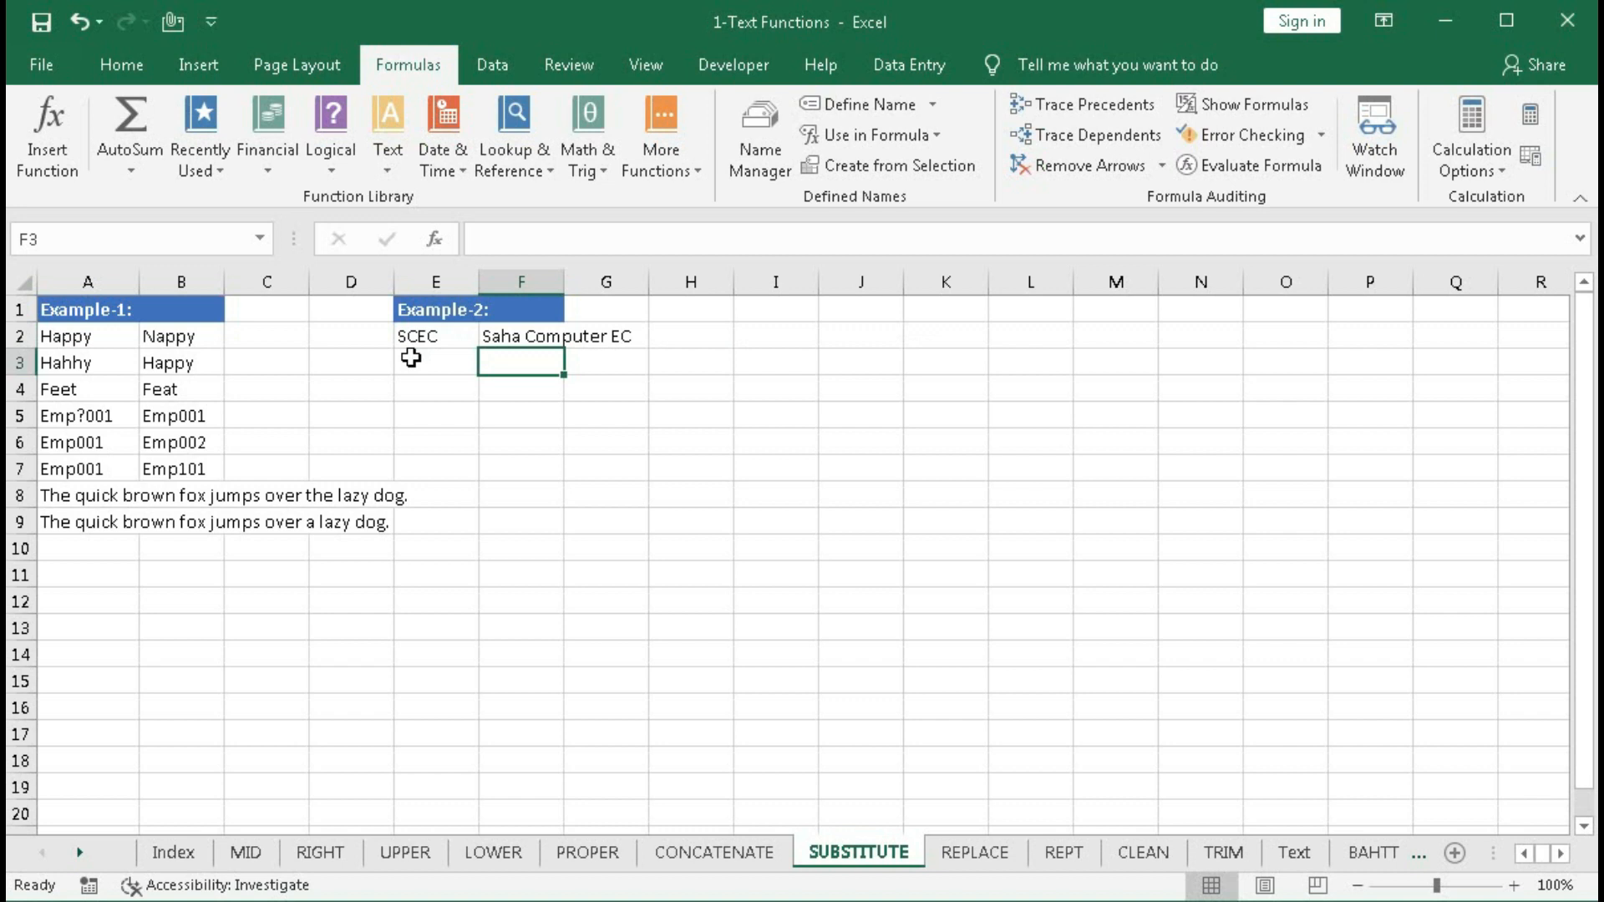
Step: Wrap F2's formula in a further SUBSTITUTE that replaces "E" with "Education "
double_click(514, 338)
click(491, 336)
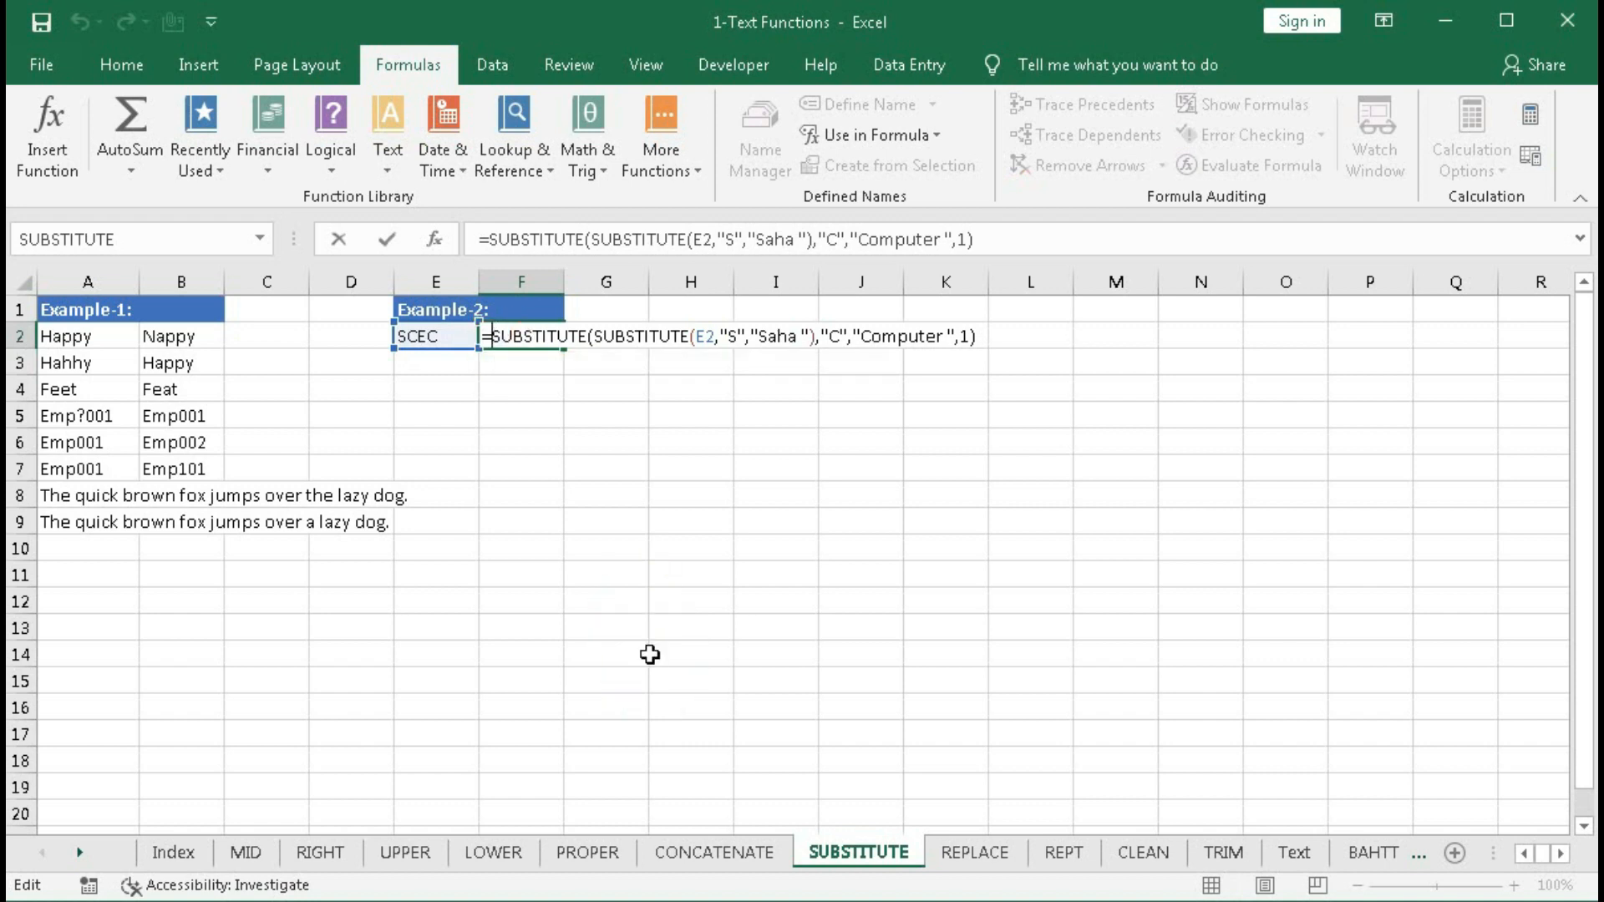
text(SU)
key(Tab)
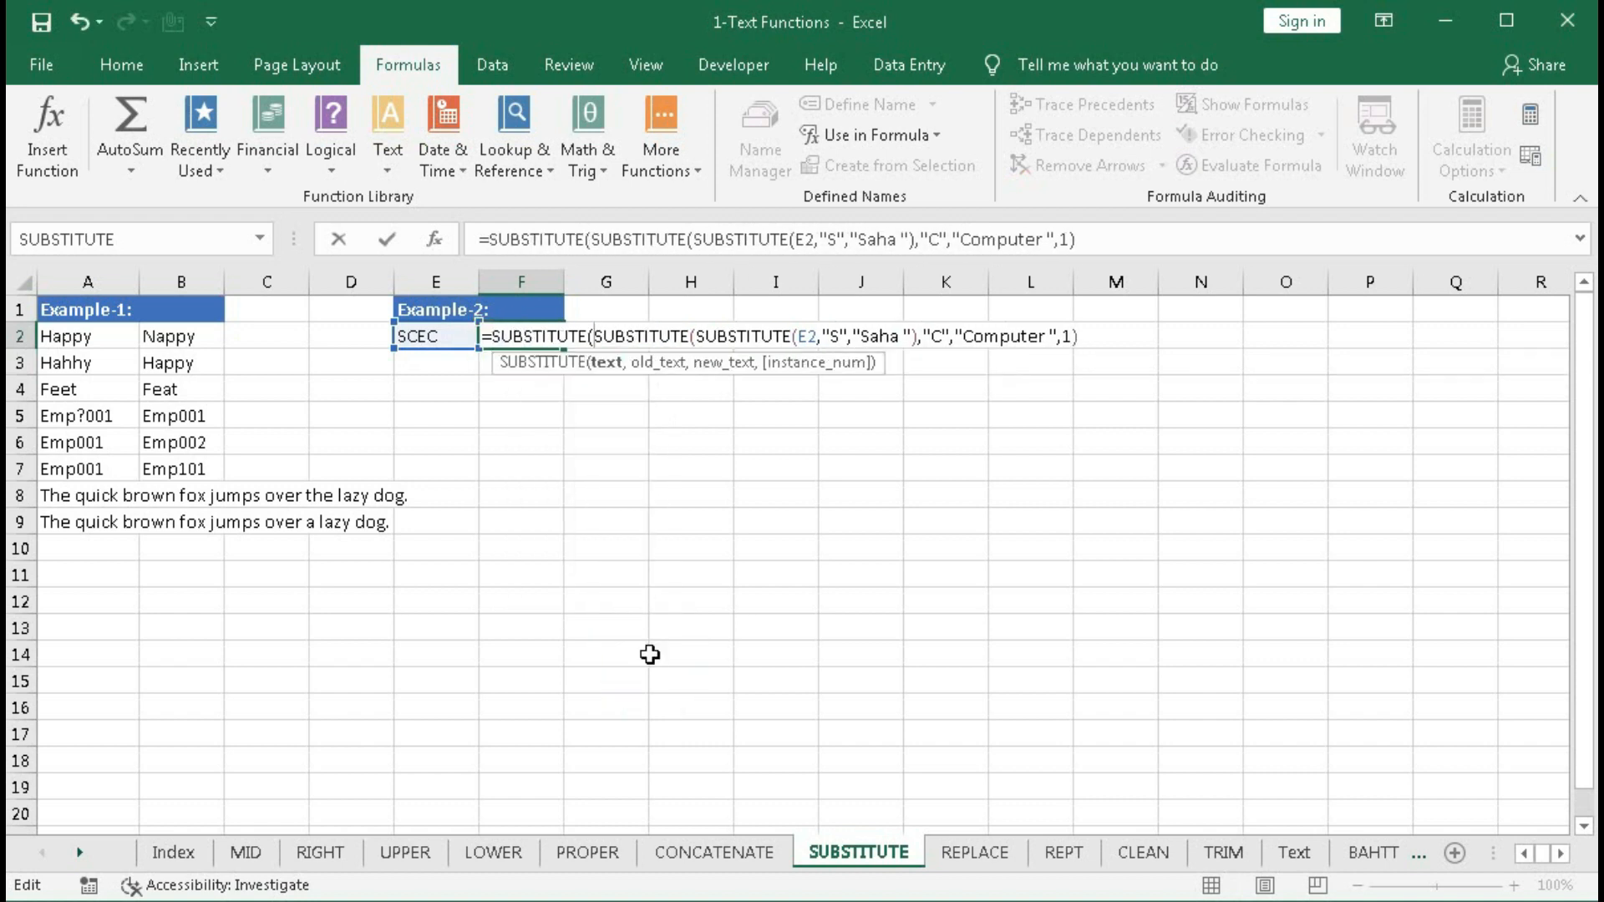
key(End)
text(,)
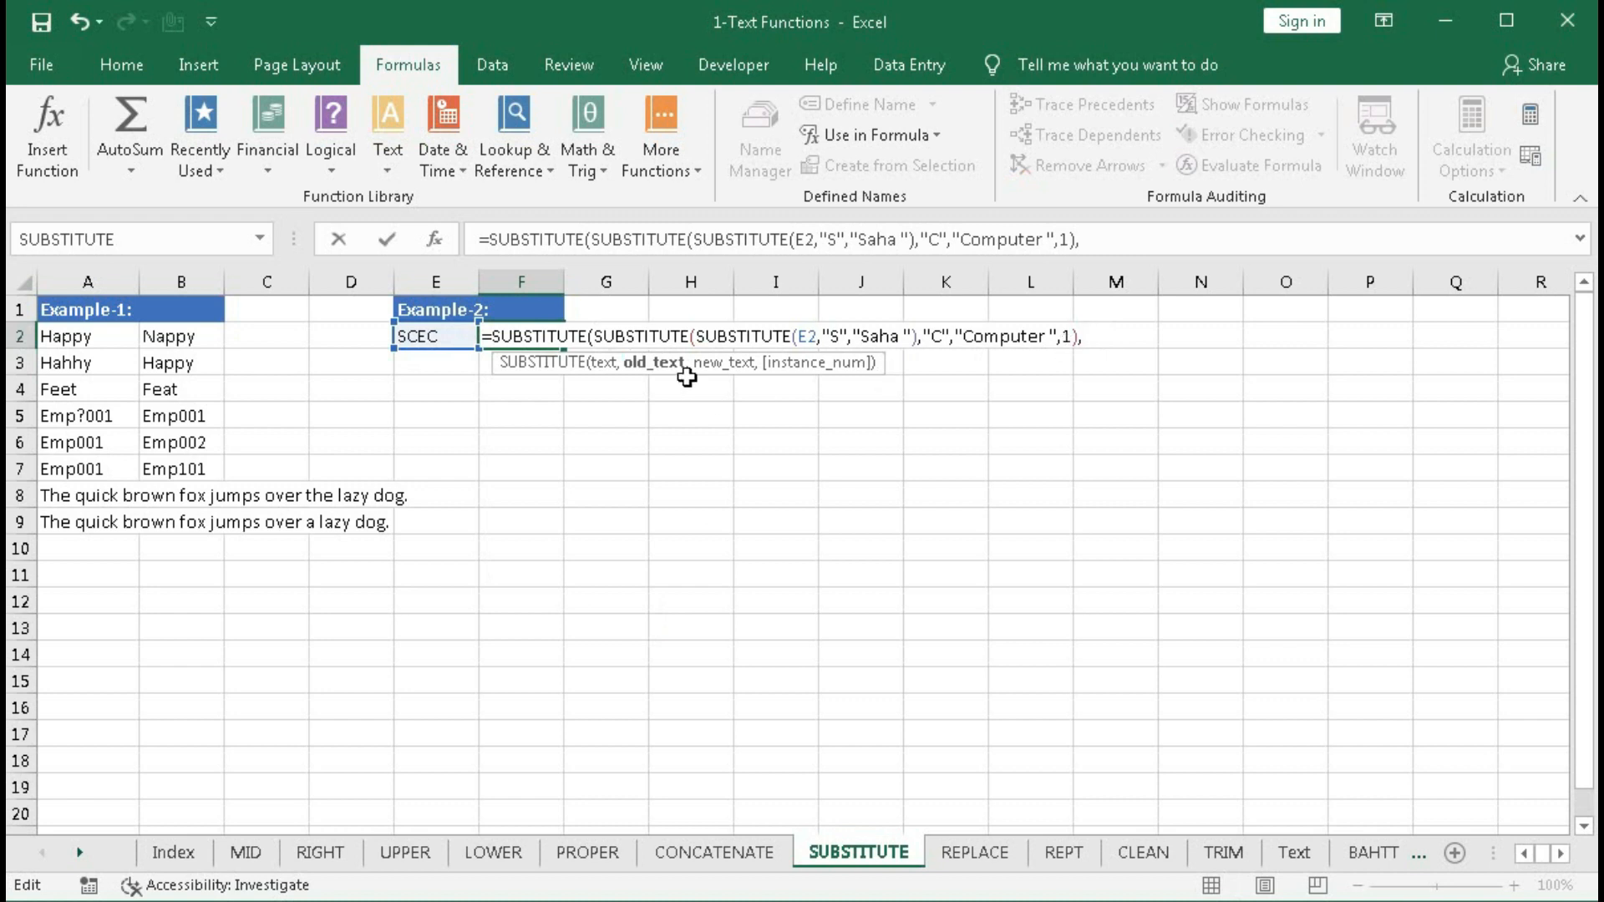
text("E",)
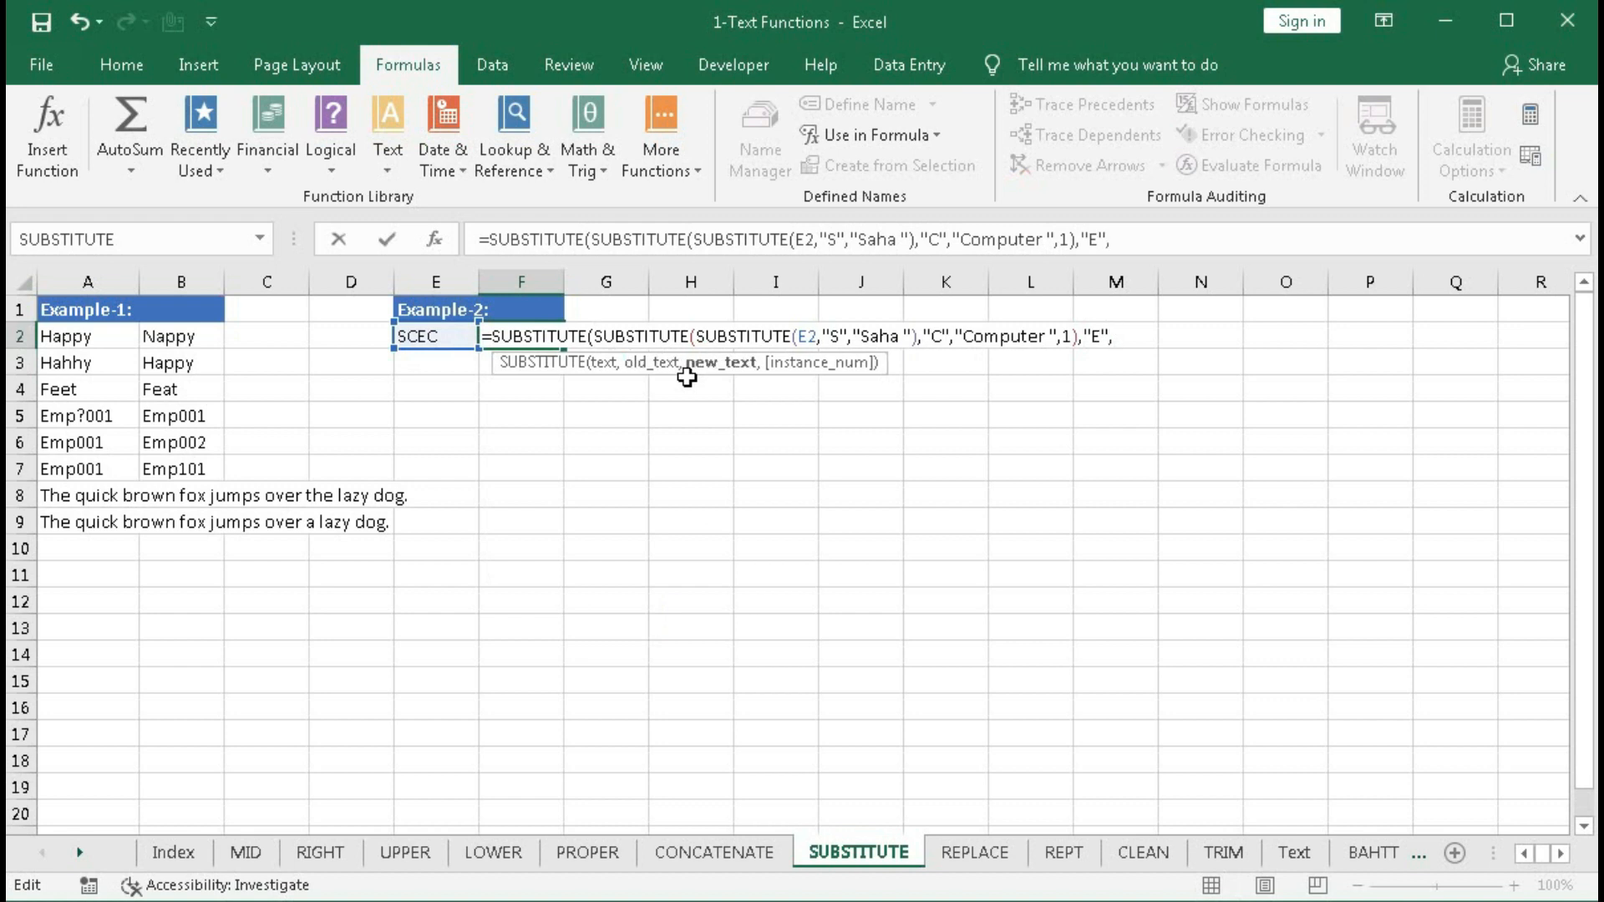
text("Educatio)
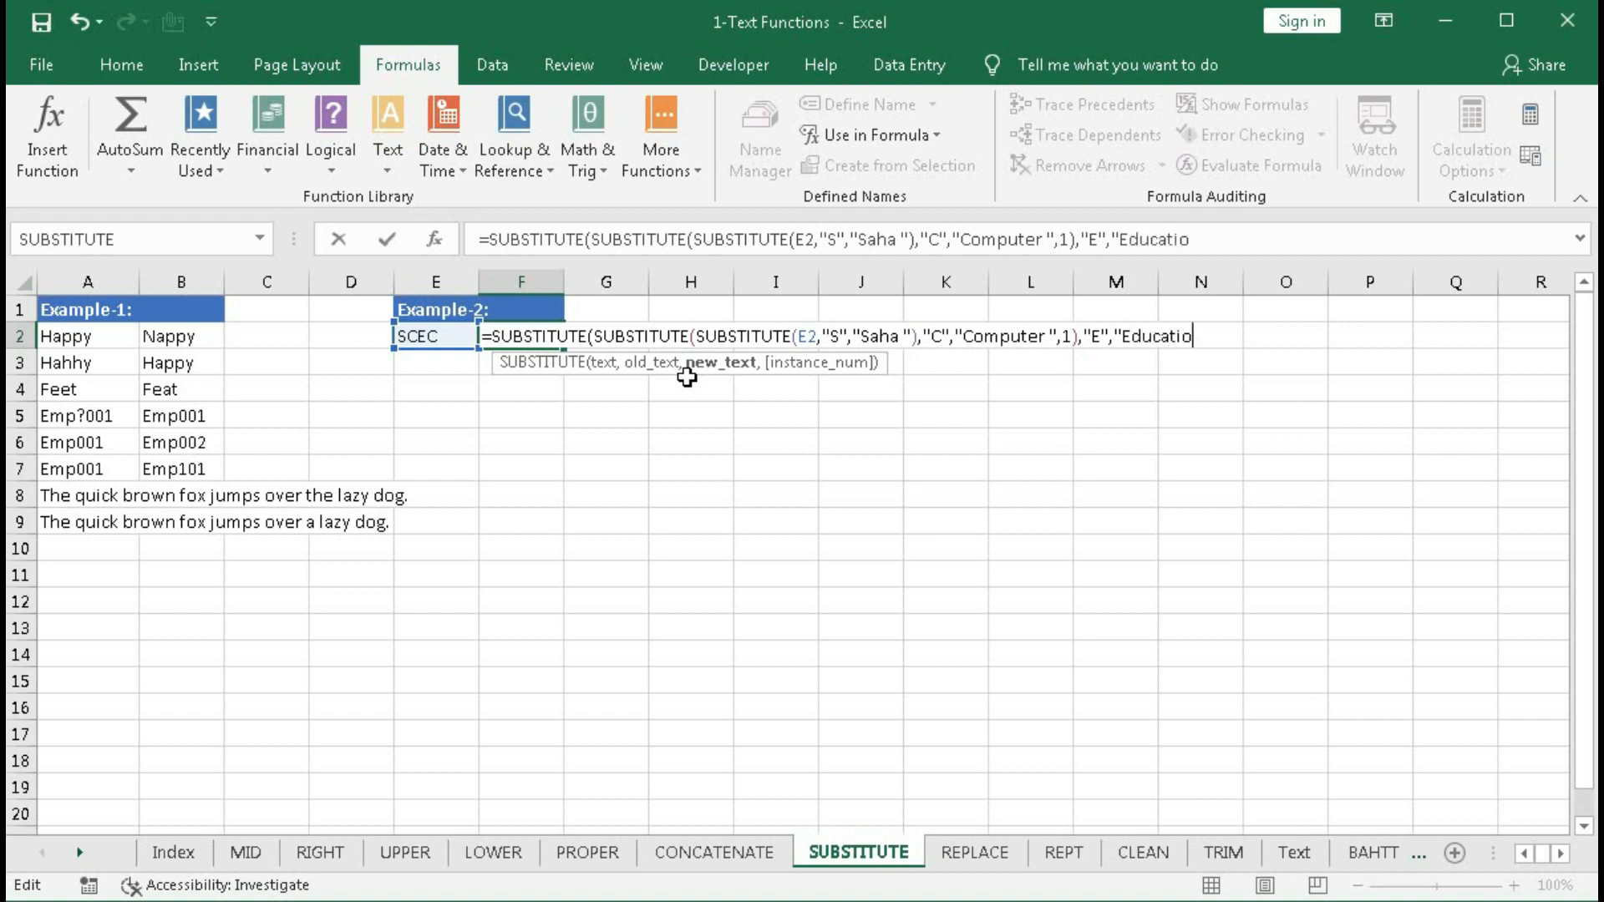
text(n "))
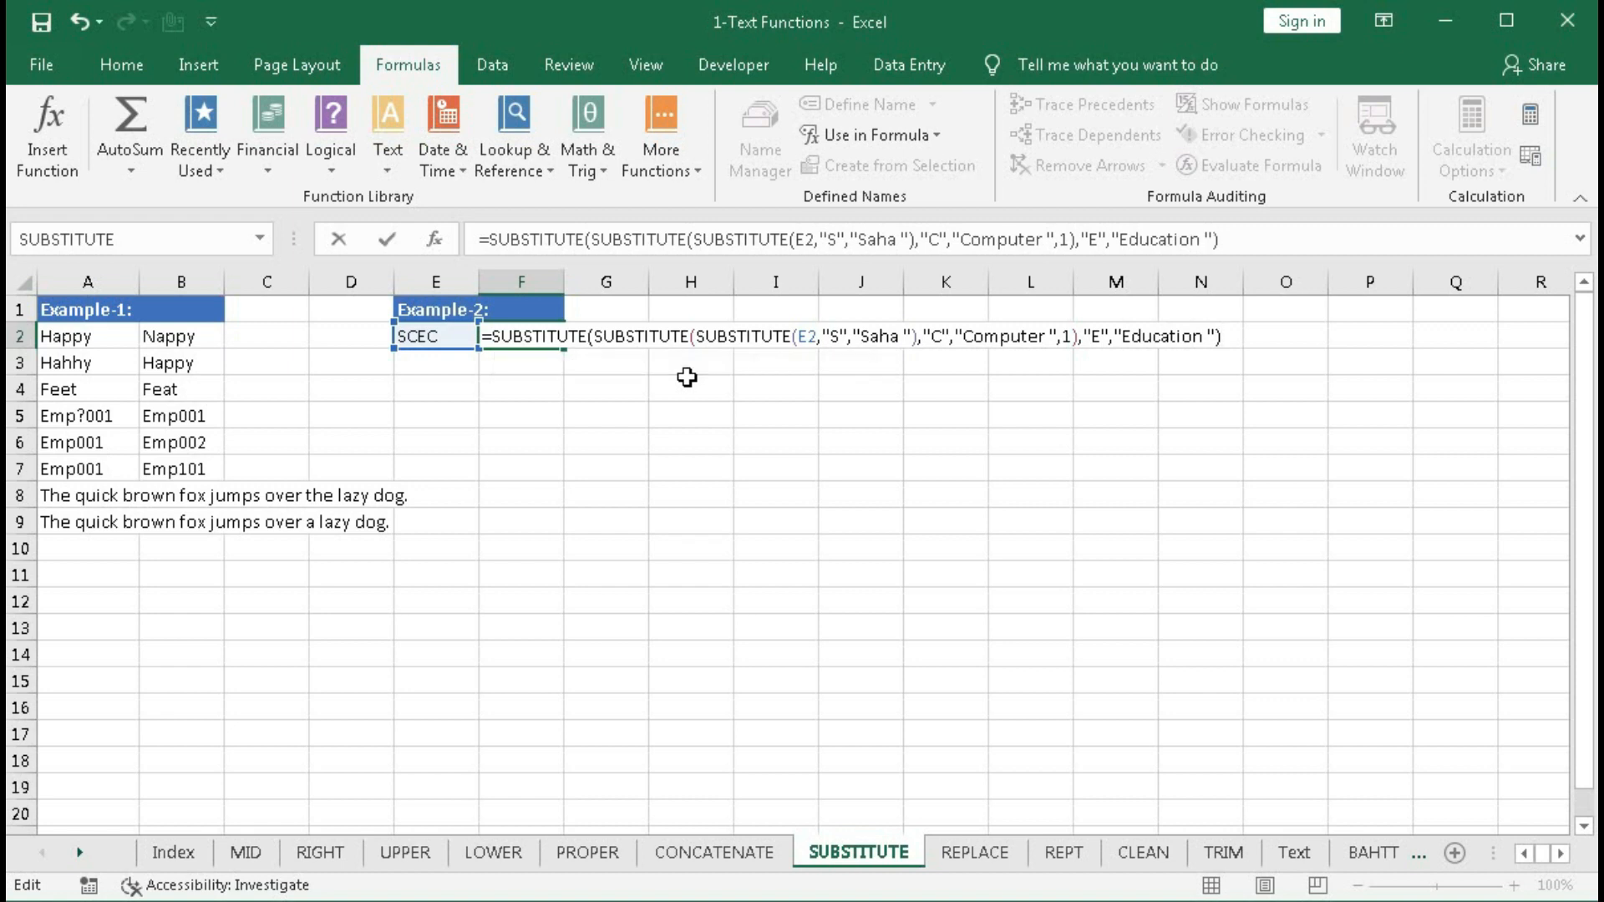
key(Return)
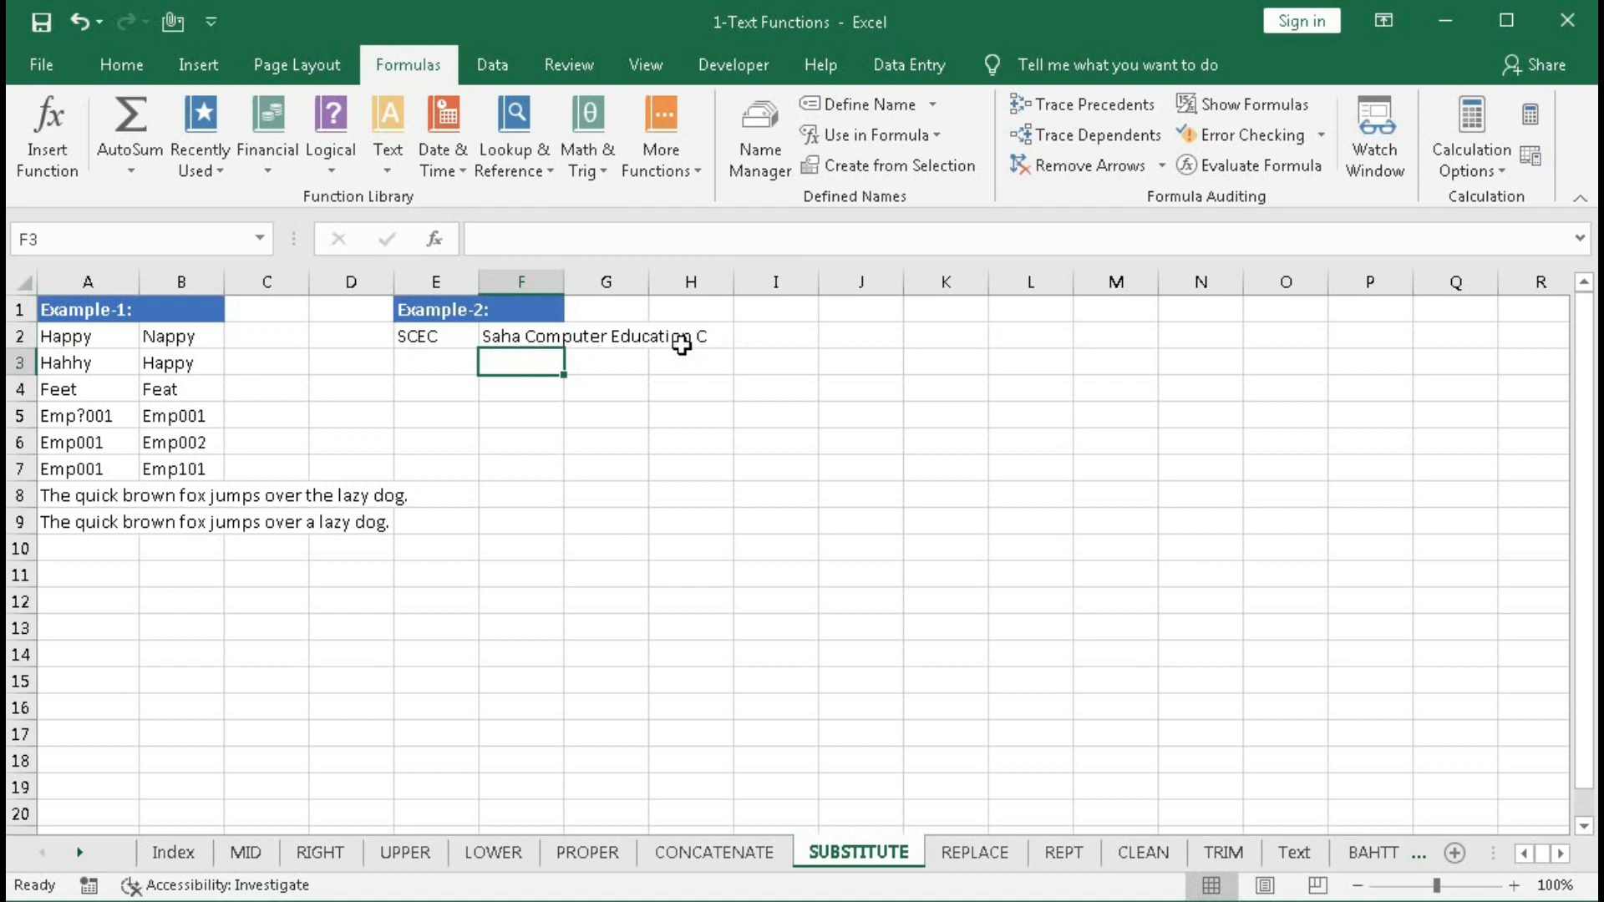
Step: Add a fourth, outer SUBSTITUTE around F2's formula, with the existing nested formula as its text argument
double_click(520, 337)
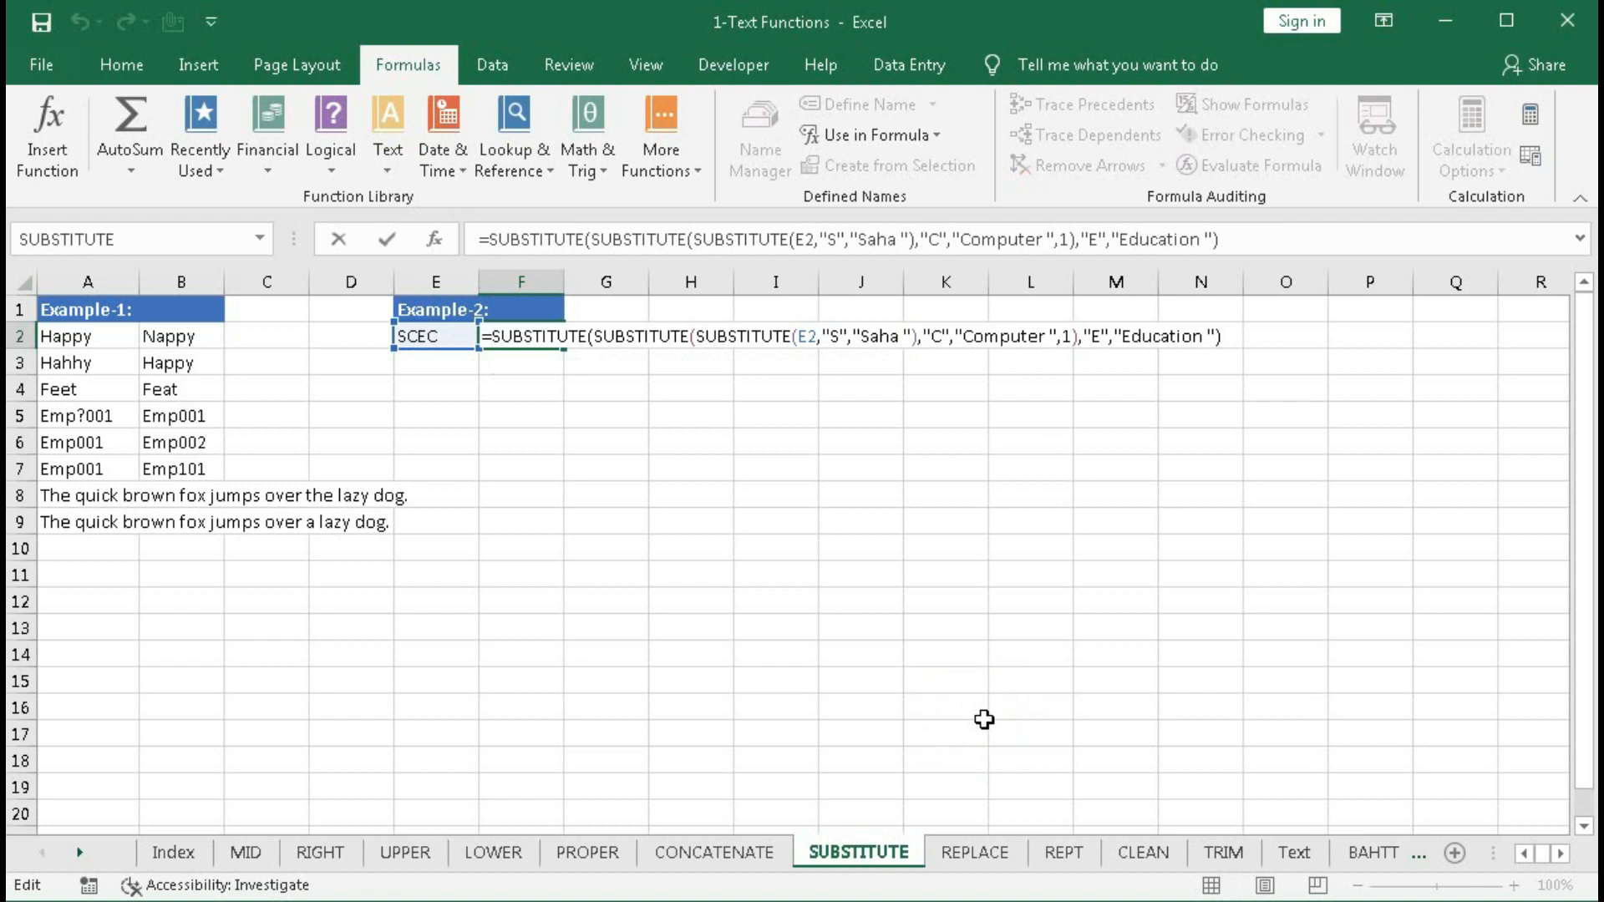
text(SUB)
key(Tab)
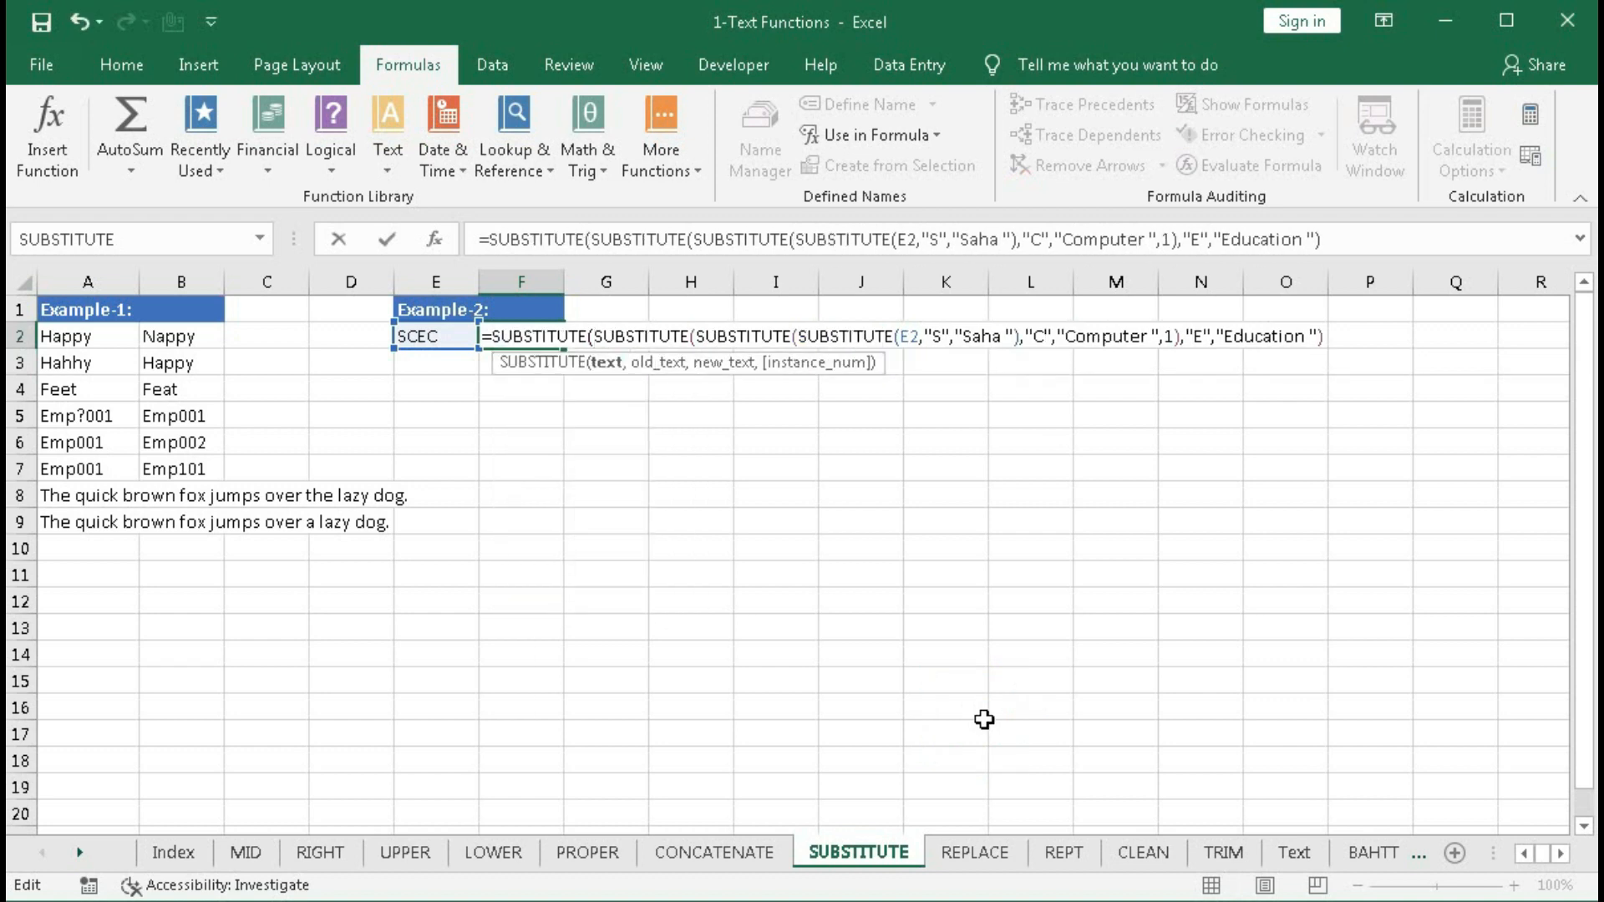
text(,)
Step: Evaluate the nested text argument inside F2's formula, and undo the evaluation to restore the nested functions
drag(594, 336, 1357, 349)
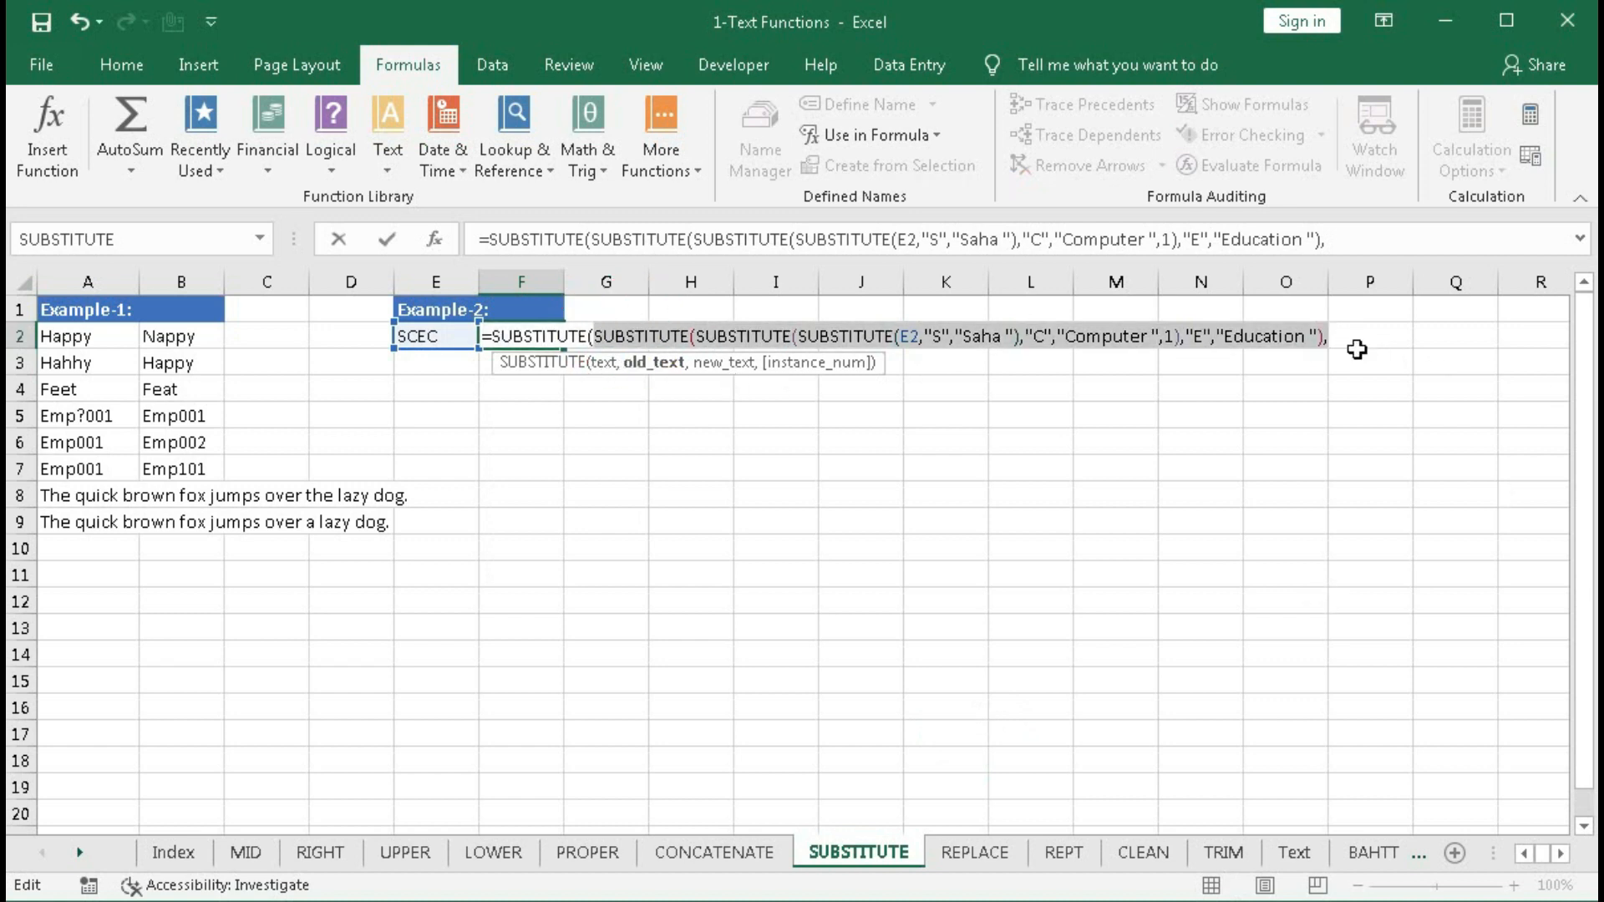
key(Return)
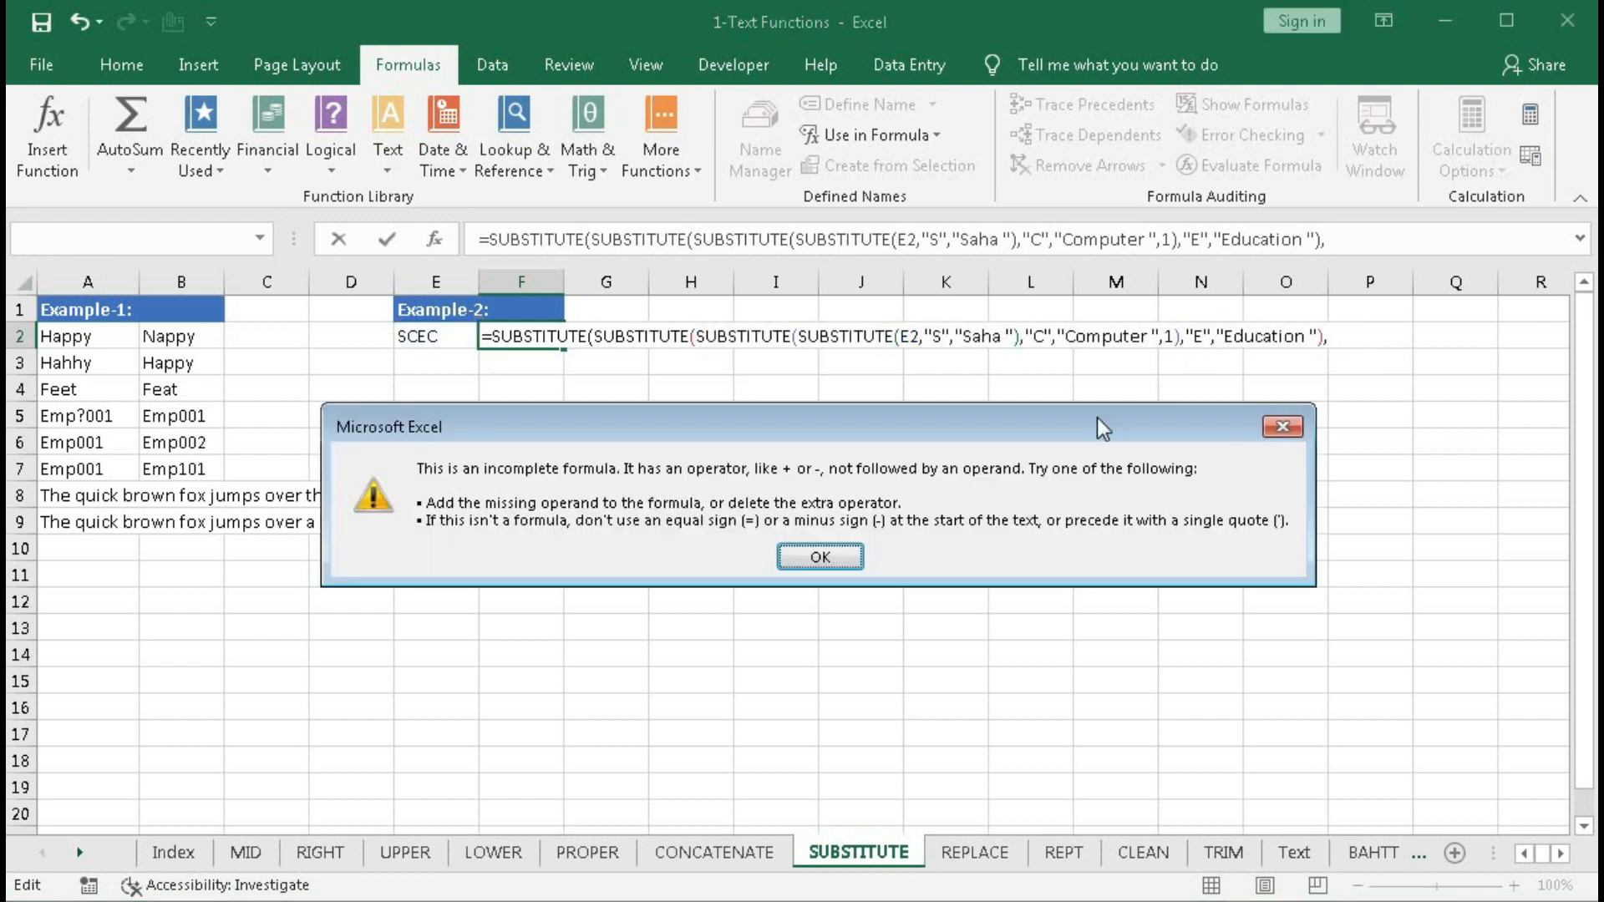
click(800, 553)
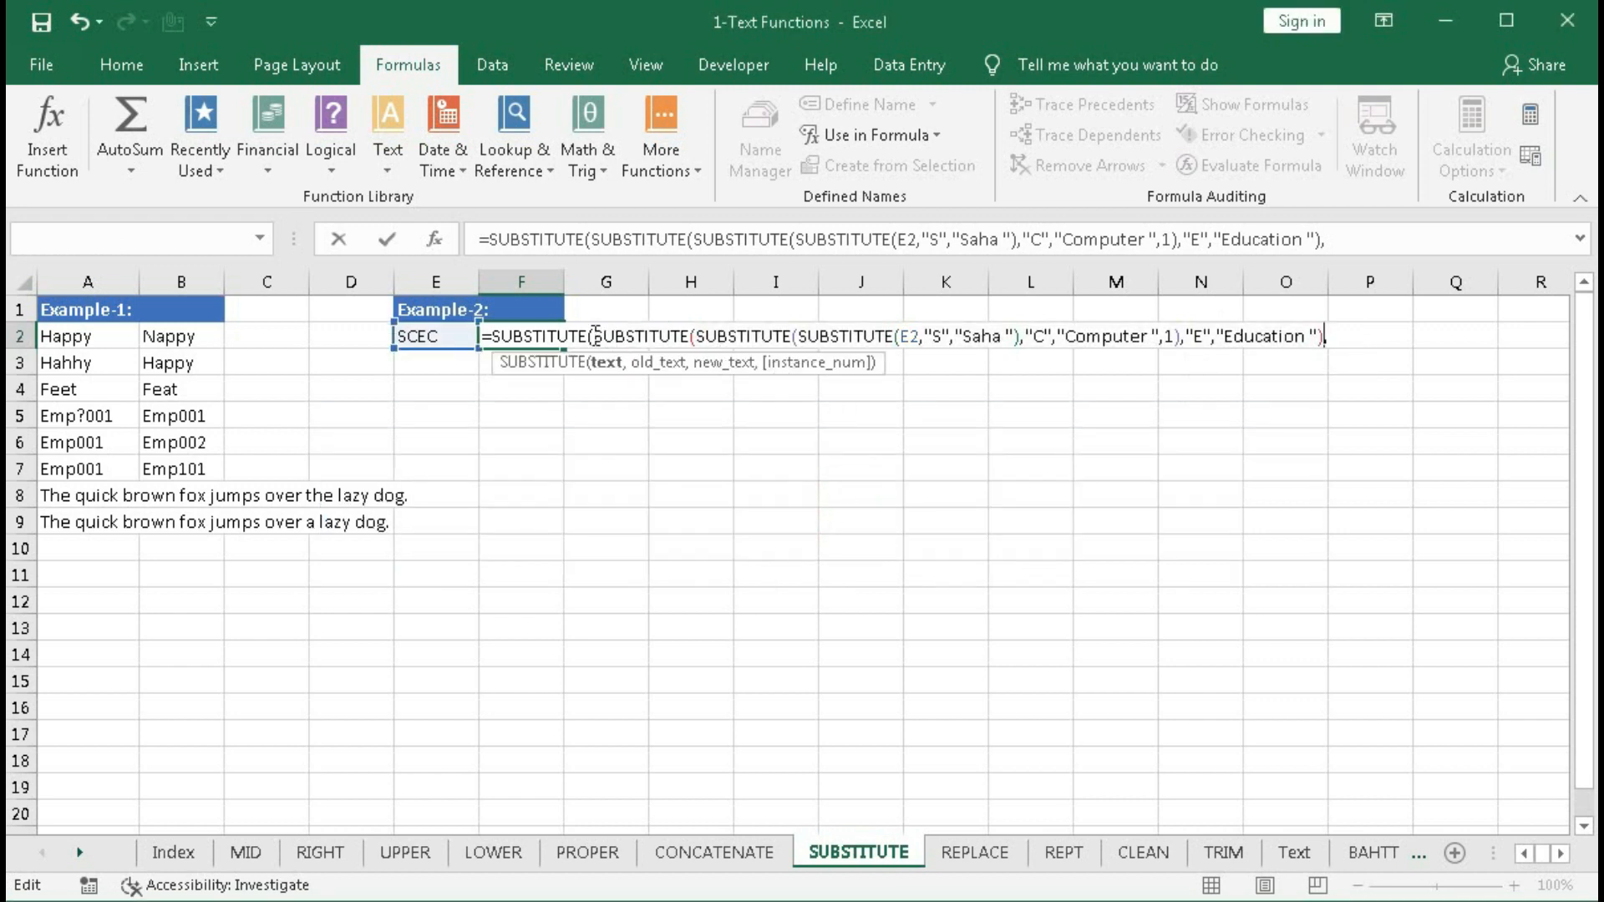
drag(594, 336, 1020, 336)
drag(1161, 330, 1324, 328)
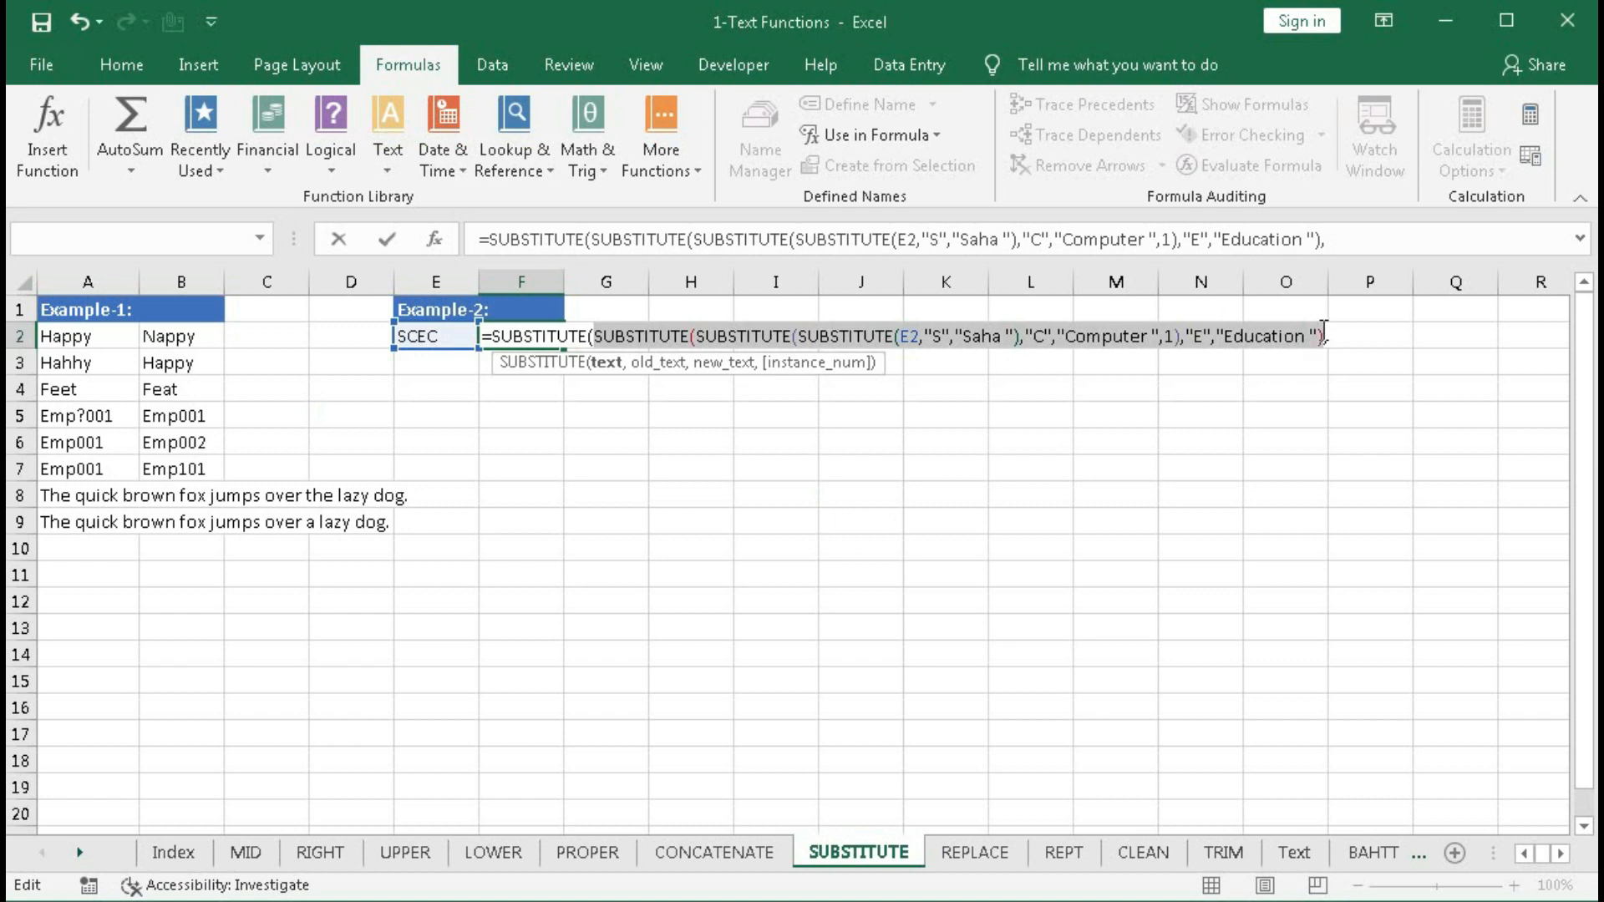
key(F9)
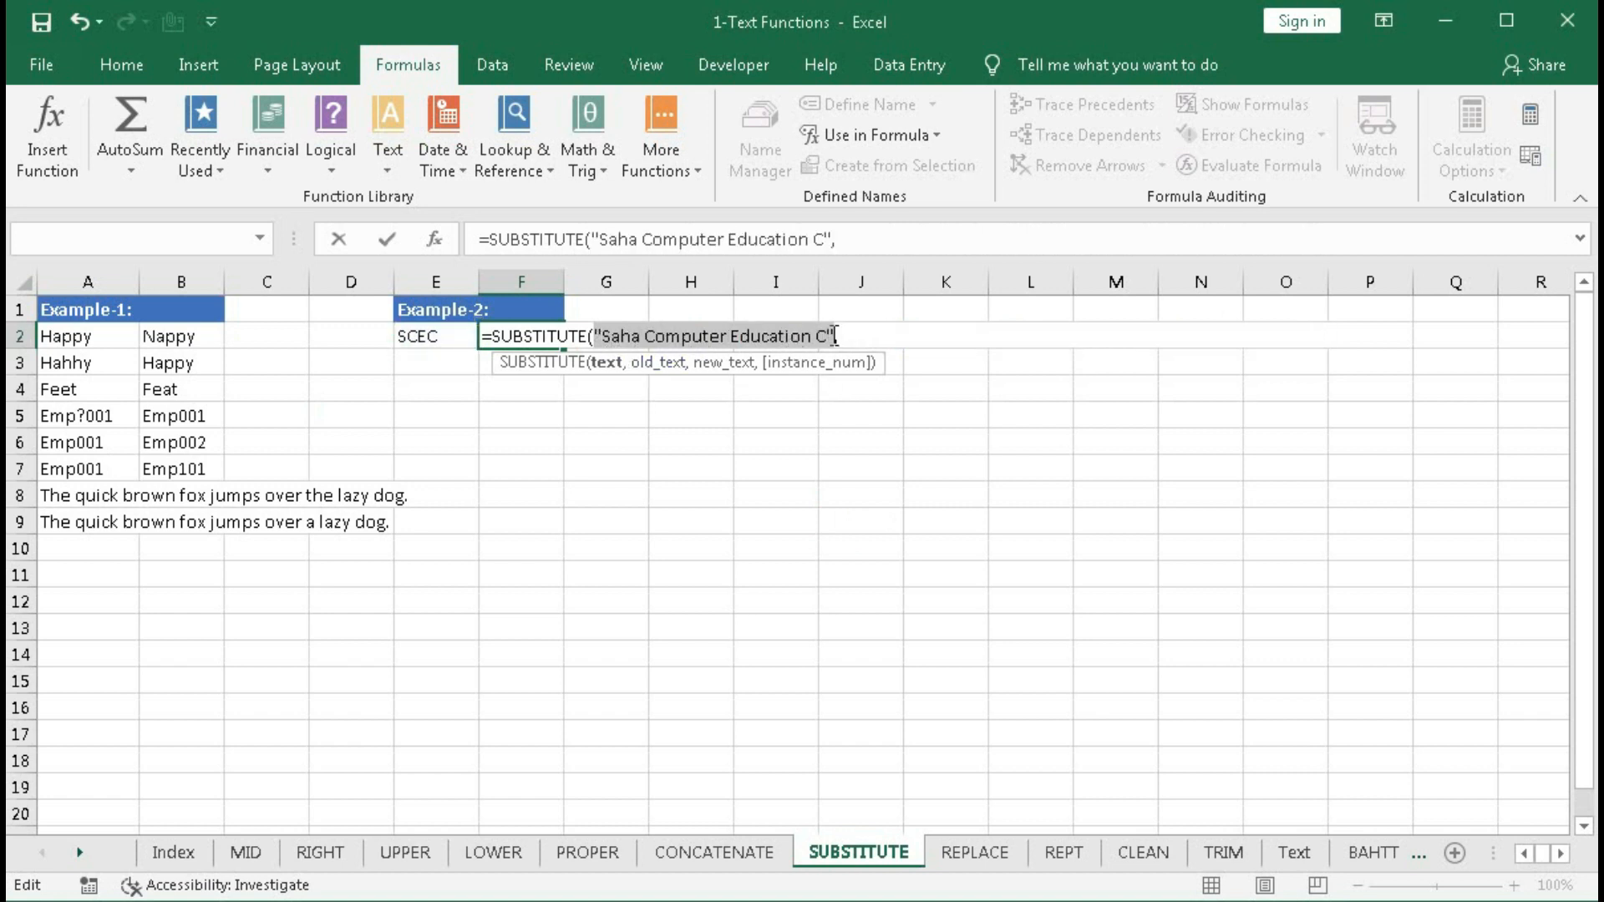
key(ctrl+z)
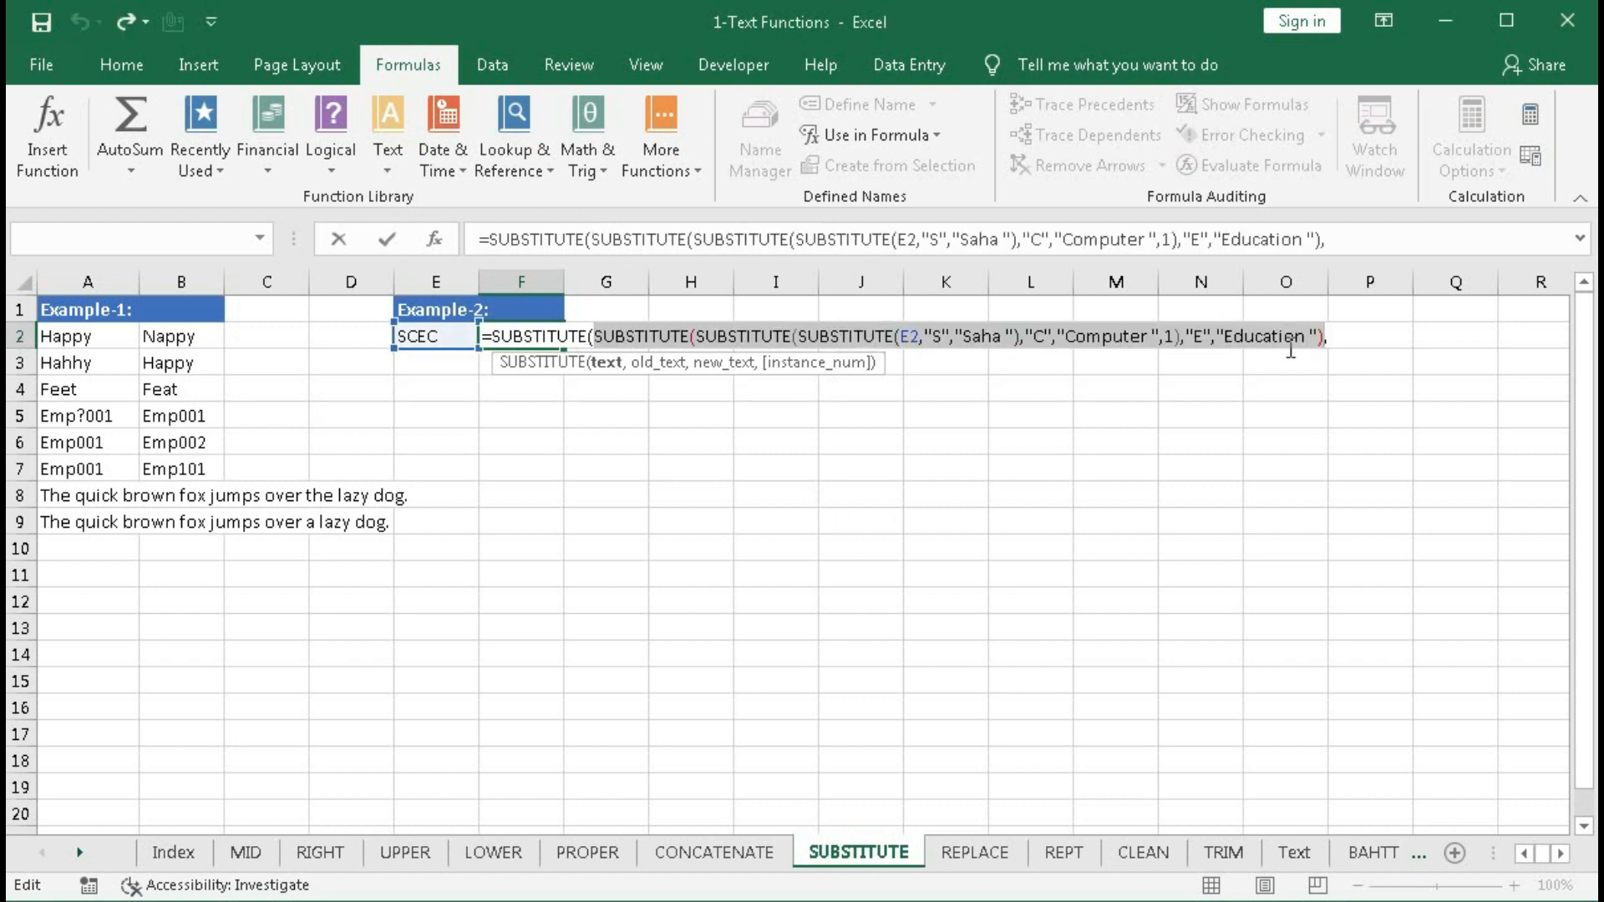
Step: Complete the outer SUBSTITUTE in F2 with "C", "Centre " and instance number 2 to replace the second C
click(1329, 339)
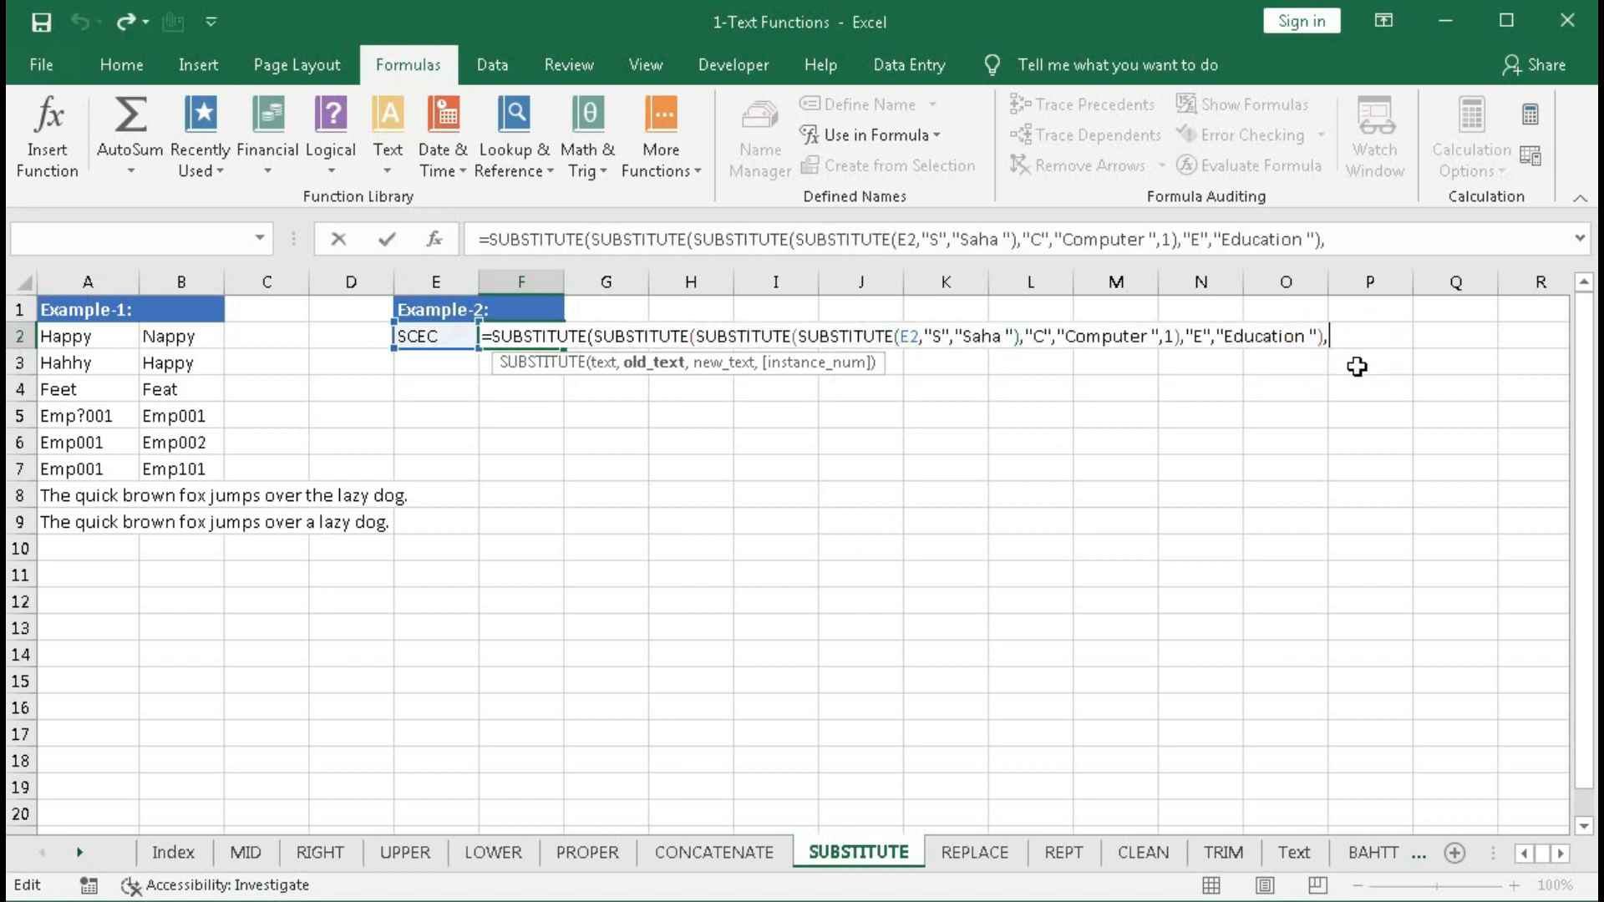
text("C",)
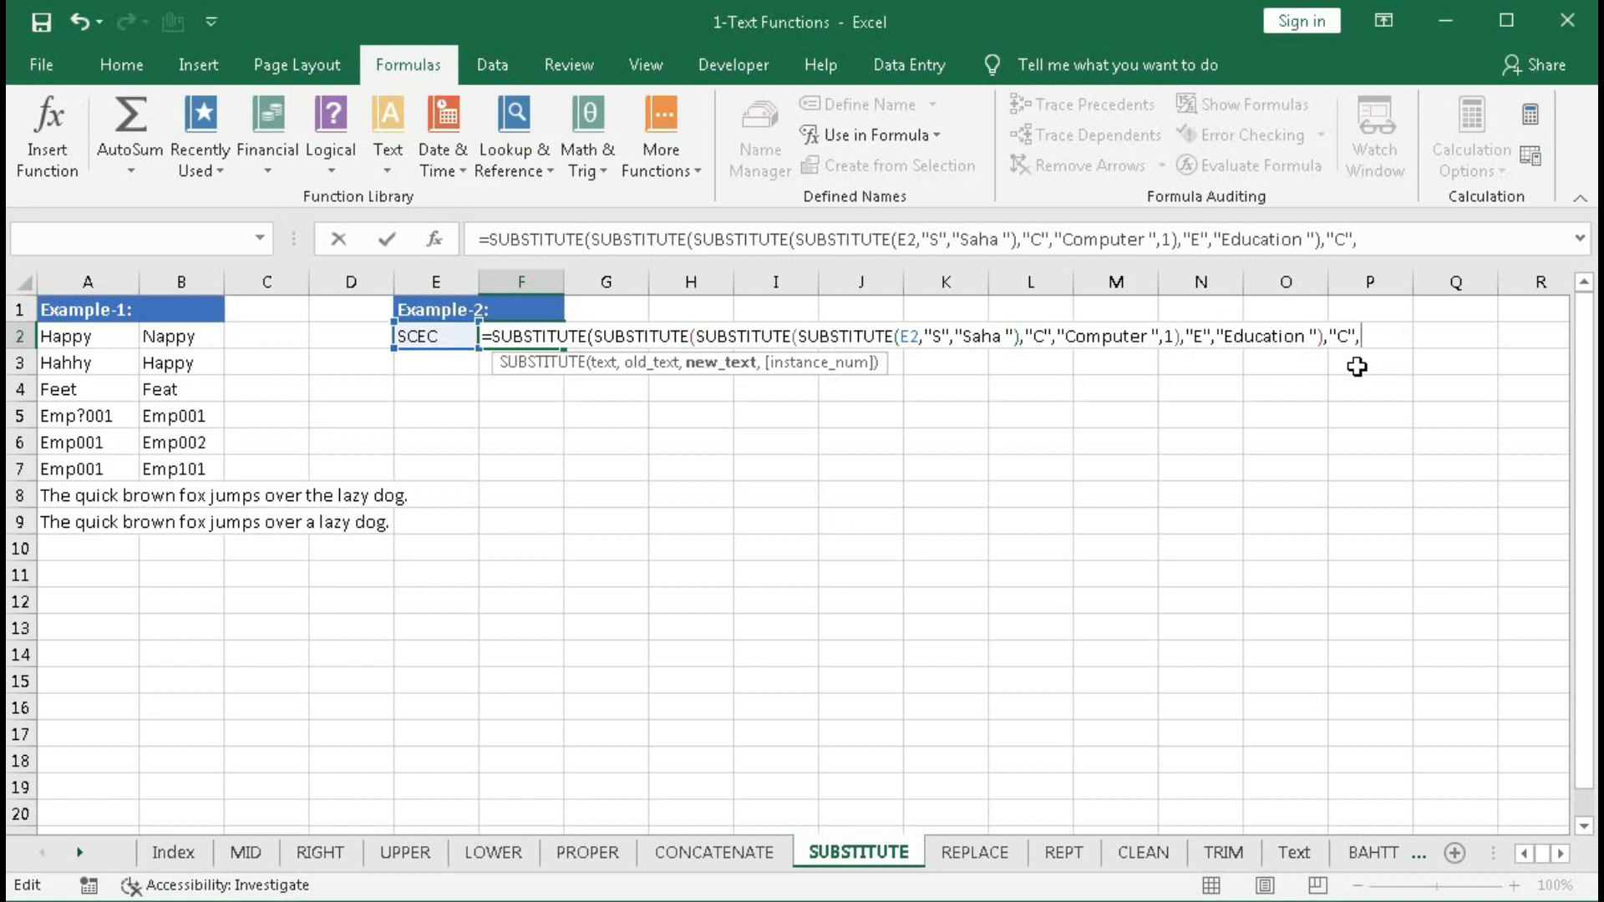
text(Centre ")
click(1362, 339)
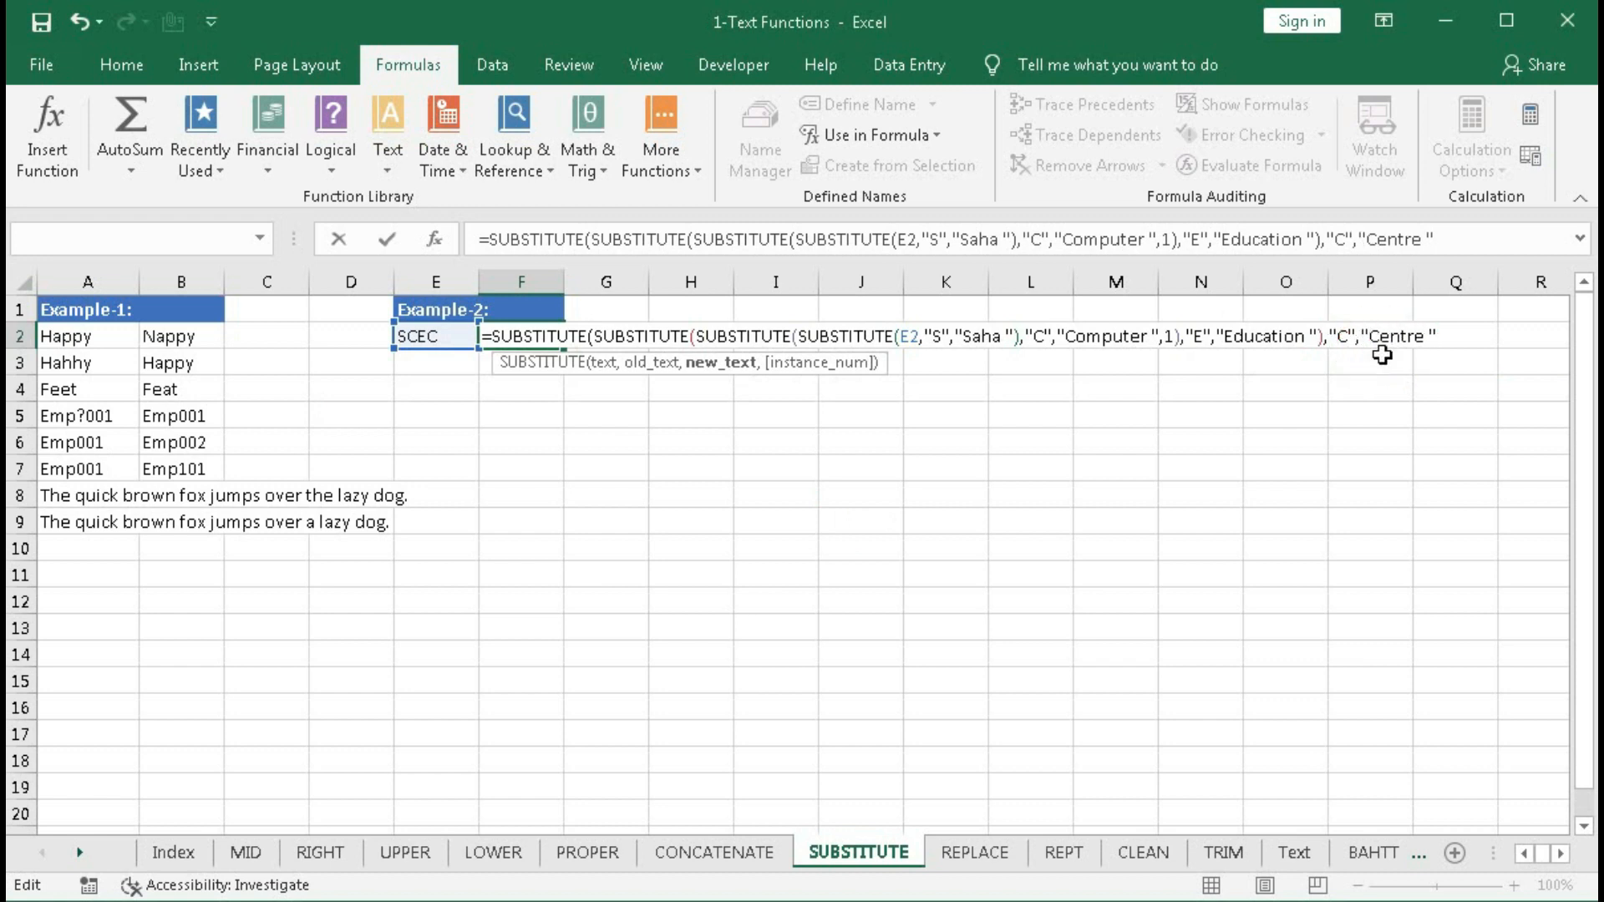
click(1434, 338)
text(,)
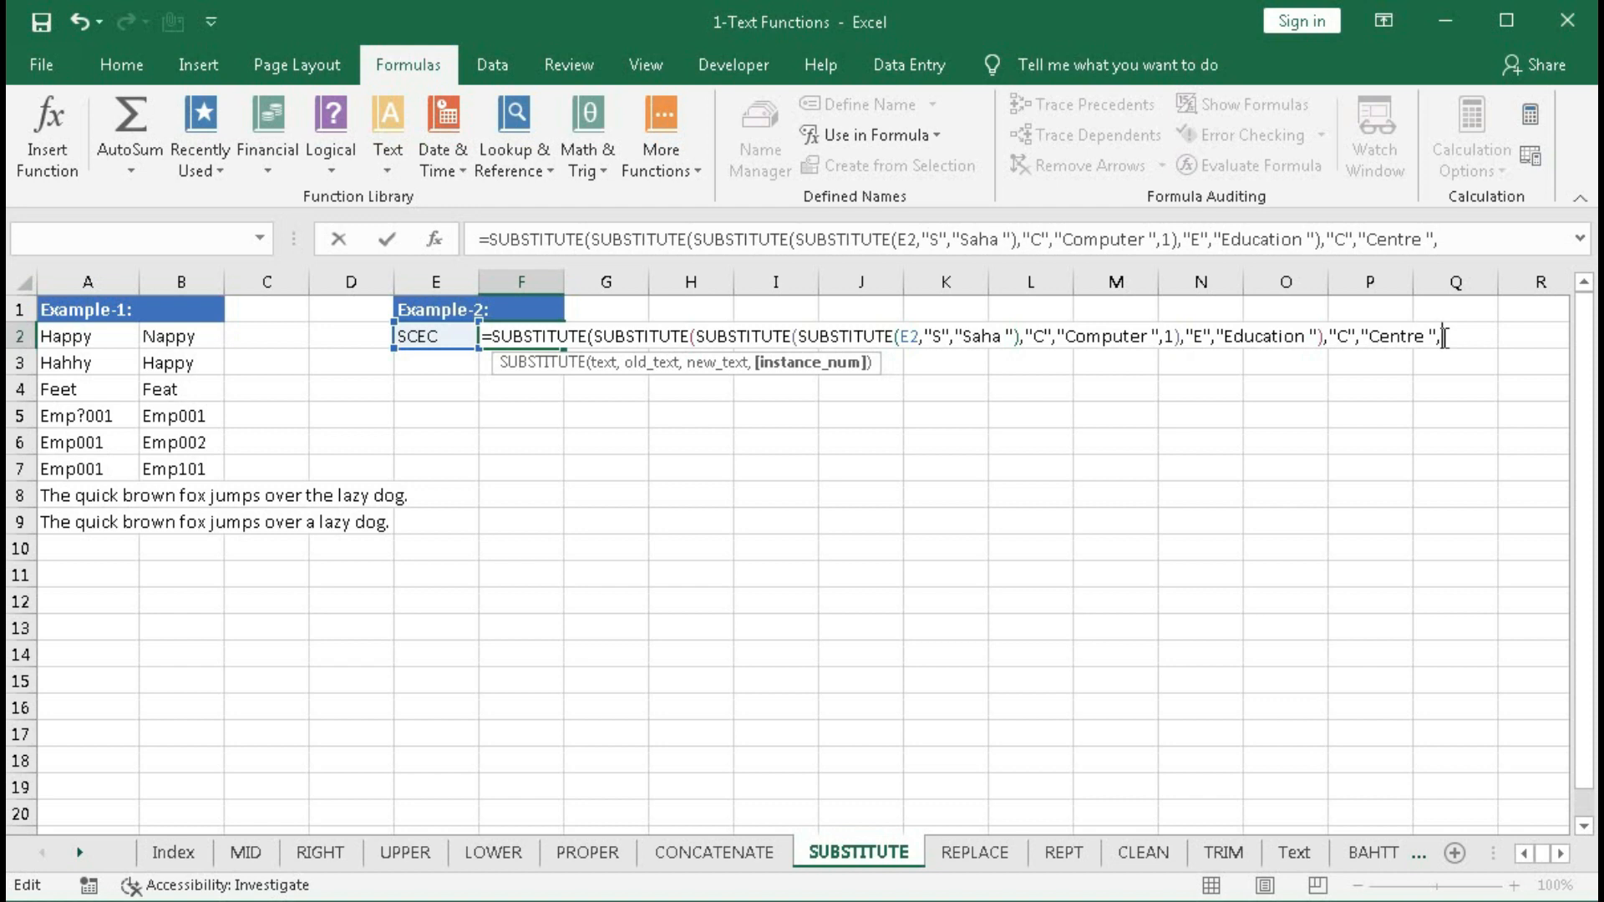
text(2))
key(Return)
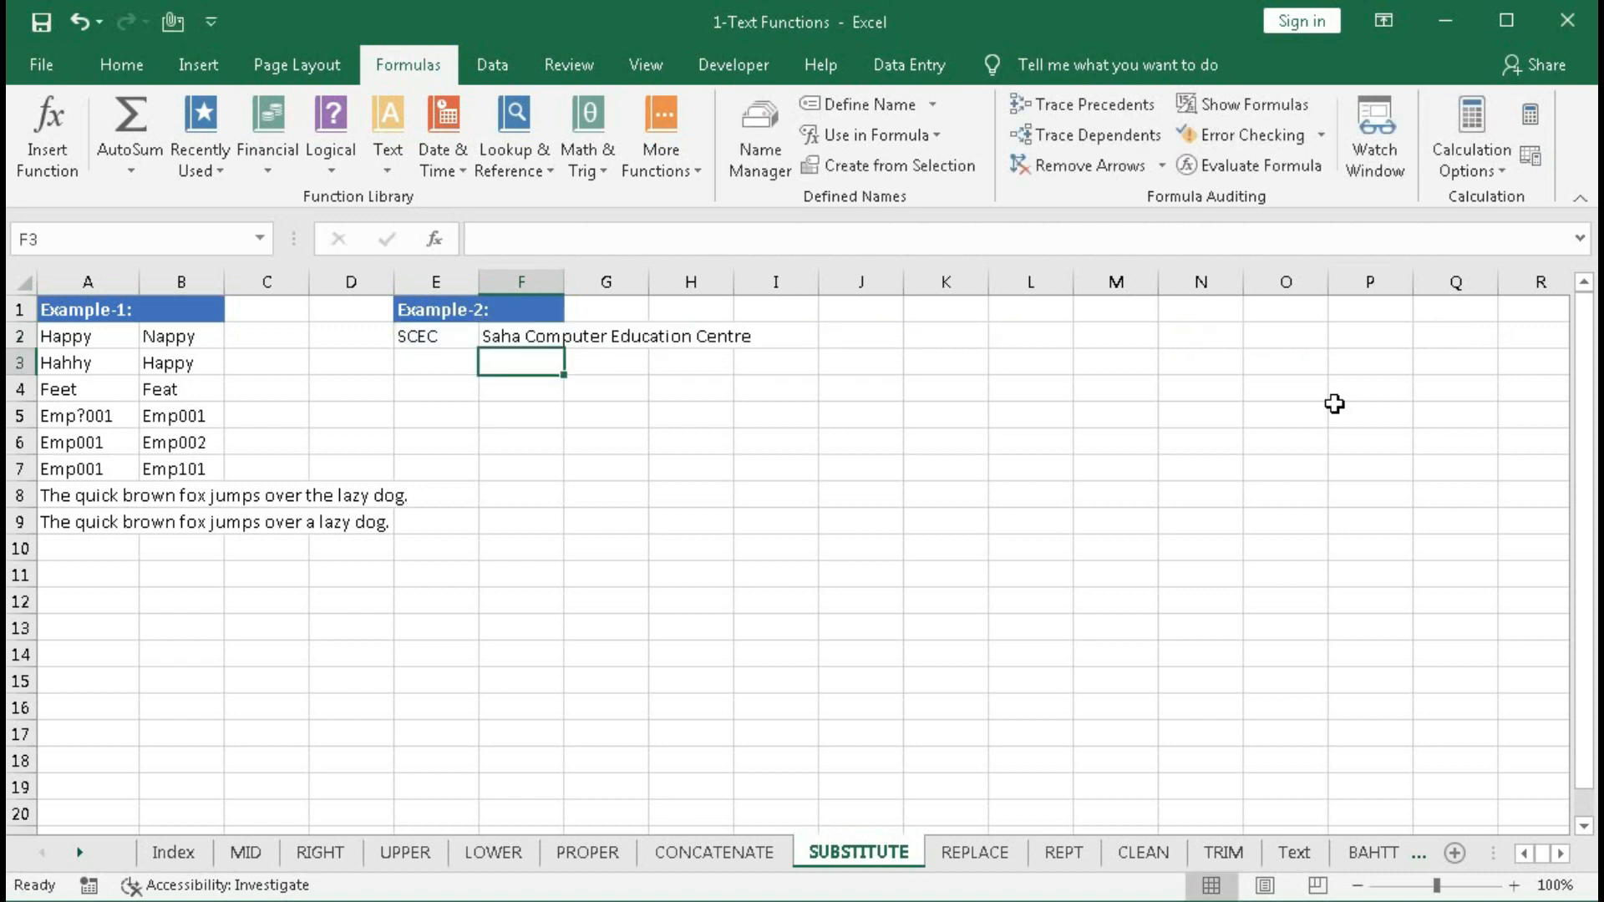